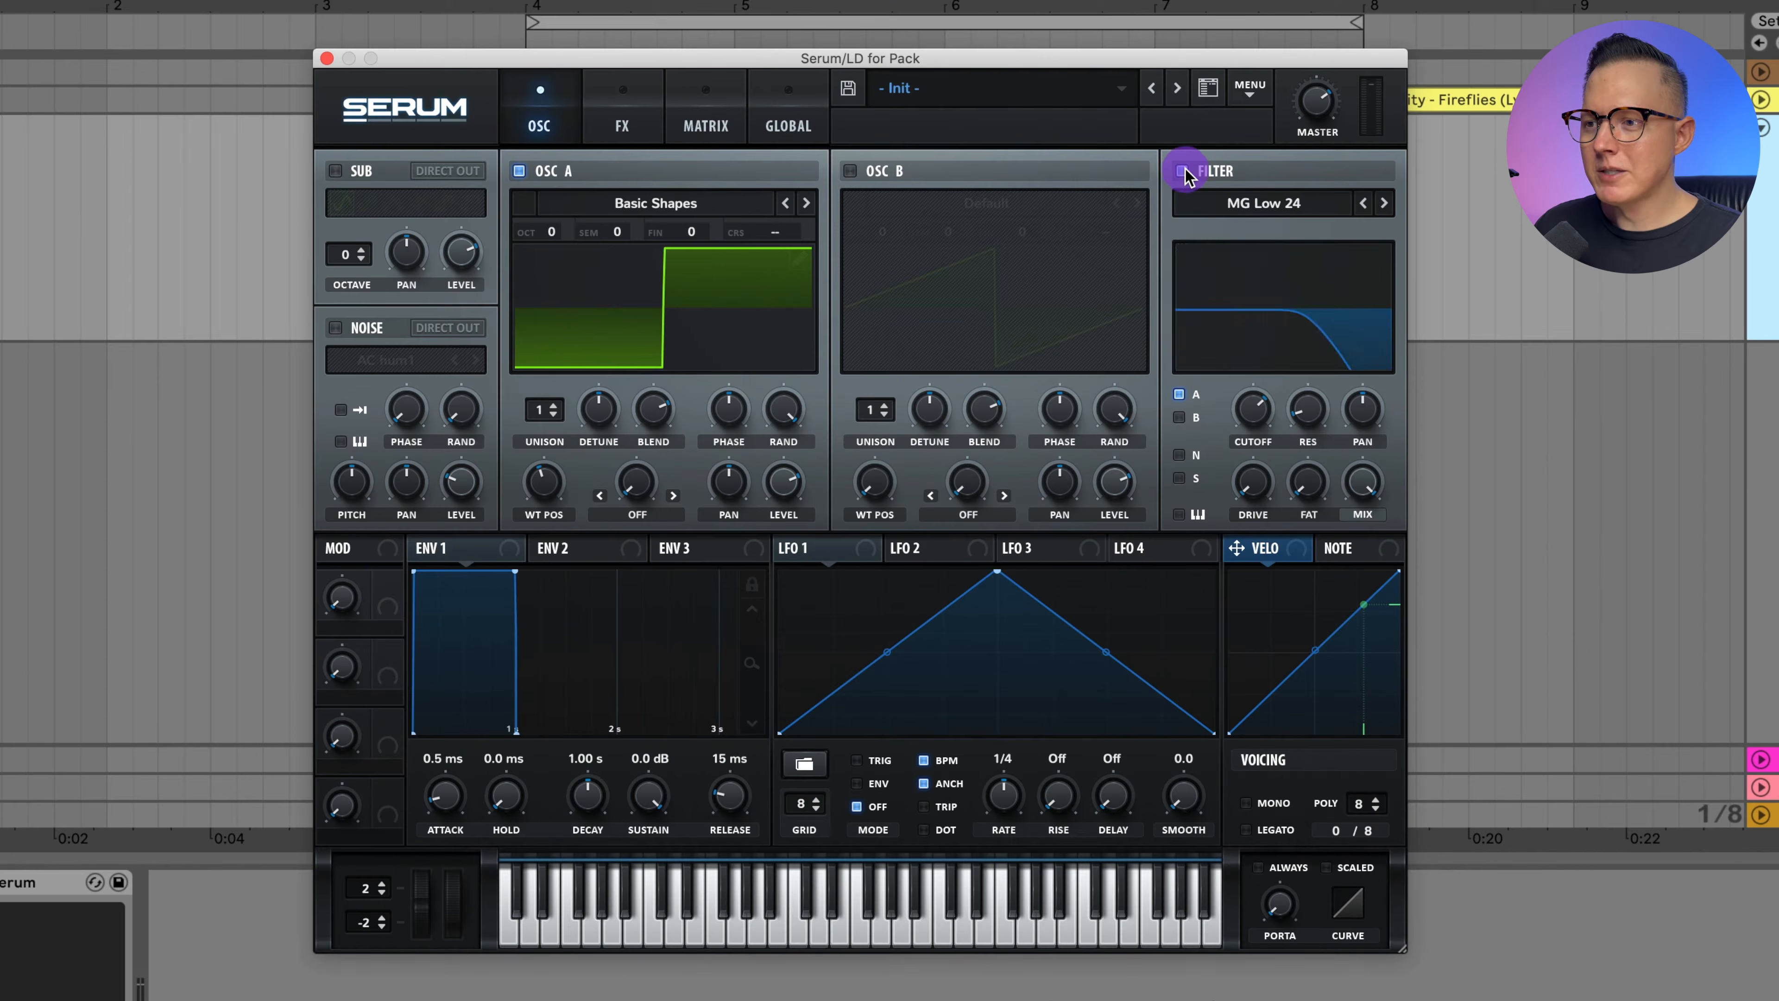
Turn off the filter and set Osc A's wavetable position to the sine wave
click(1182, 171)
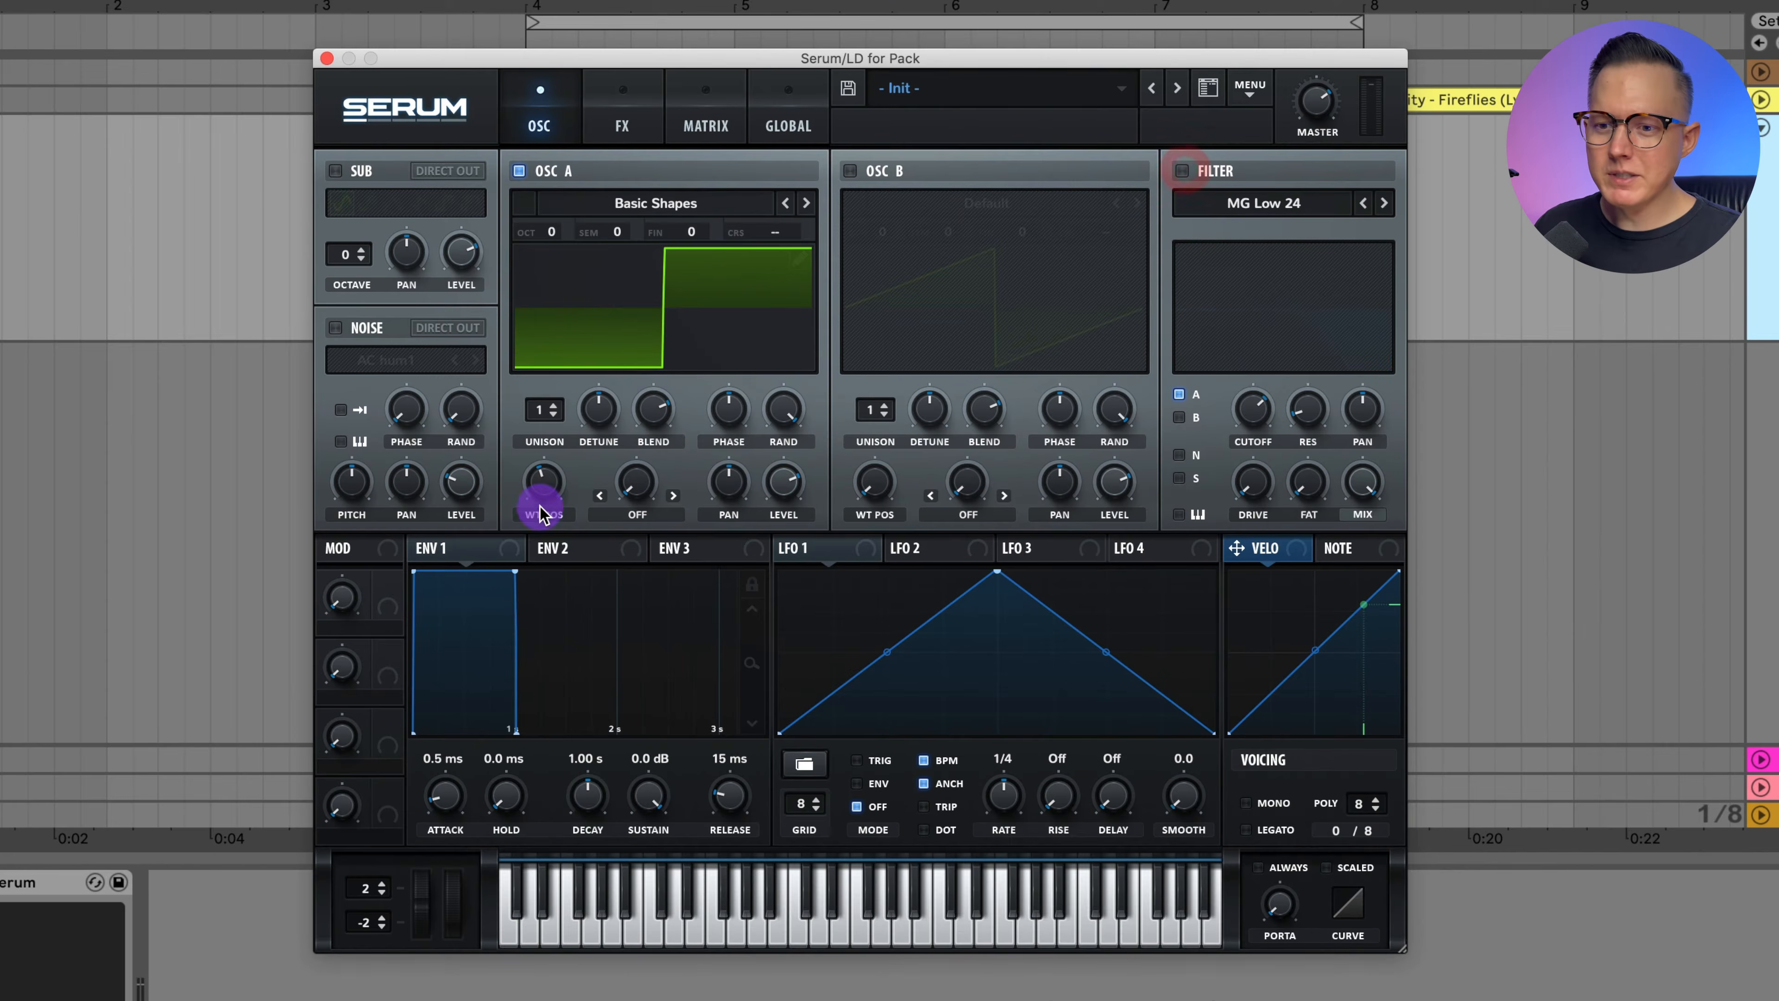
drag(543, 500, 556, 593)
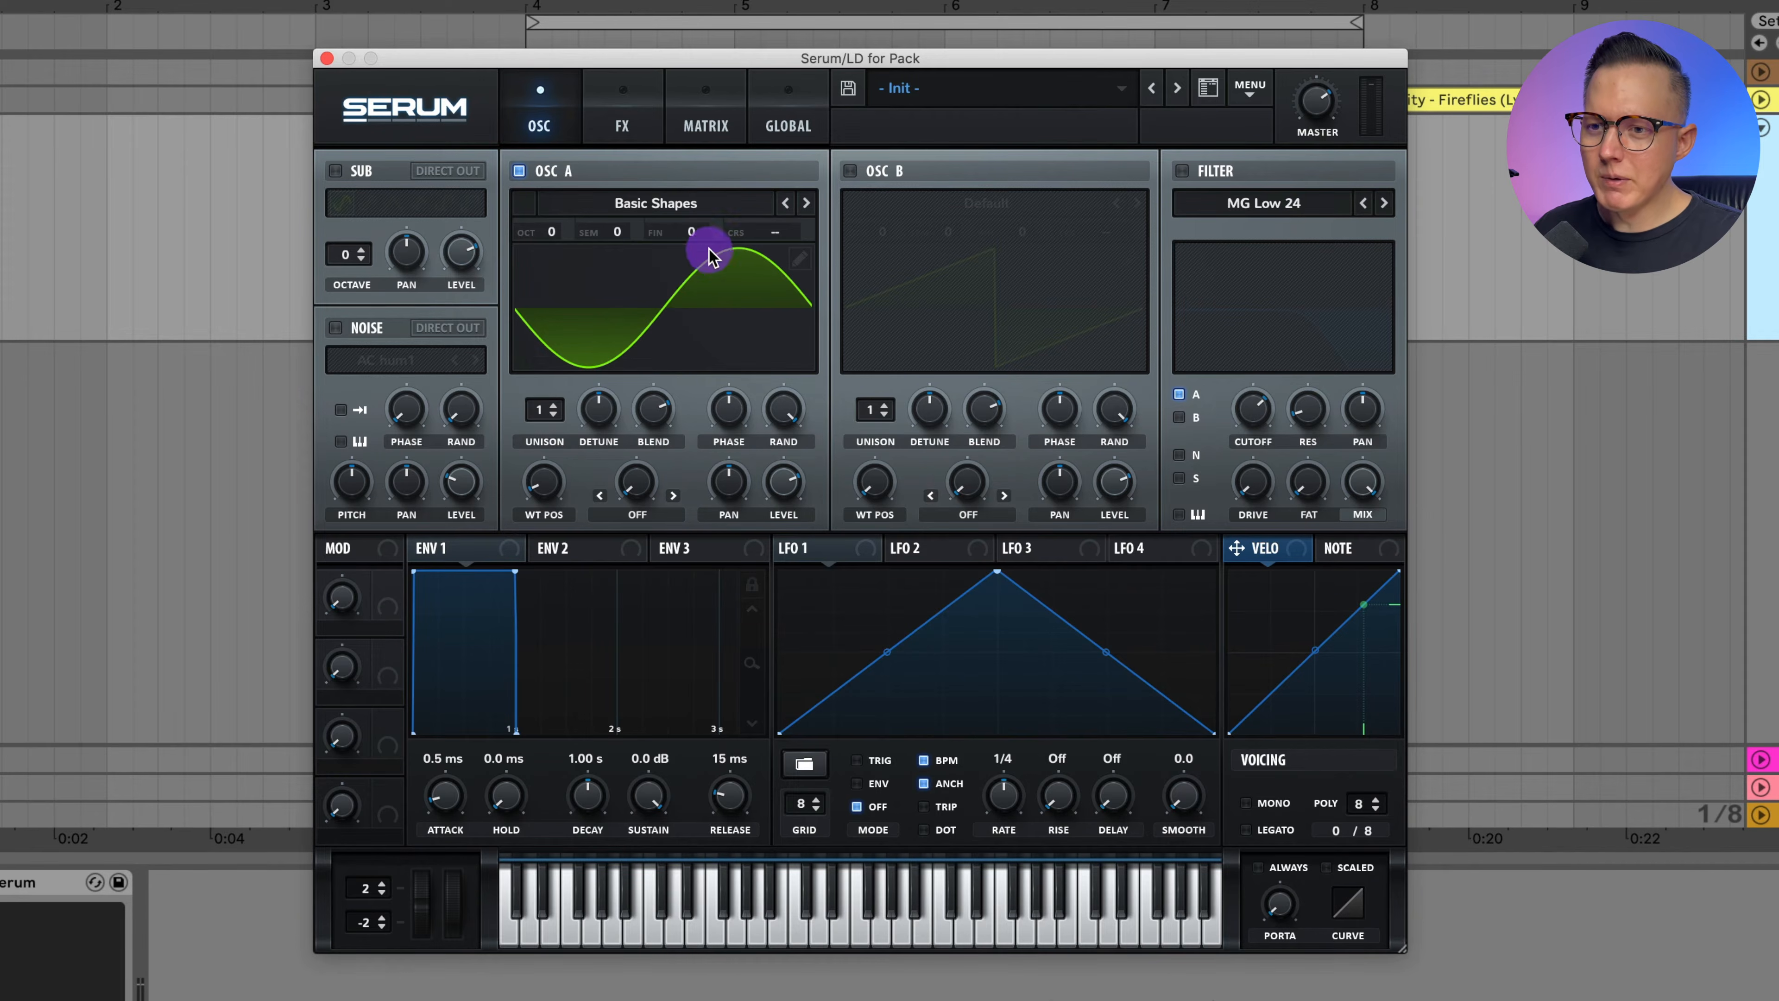
Load the Analog wavetable Basic Mini into Osc A and set its wavetable position to frame 2
click(667, 205)
mouse_move(673, 228)
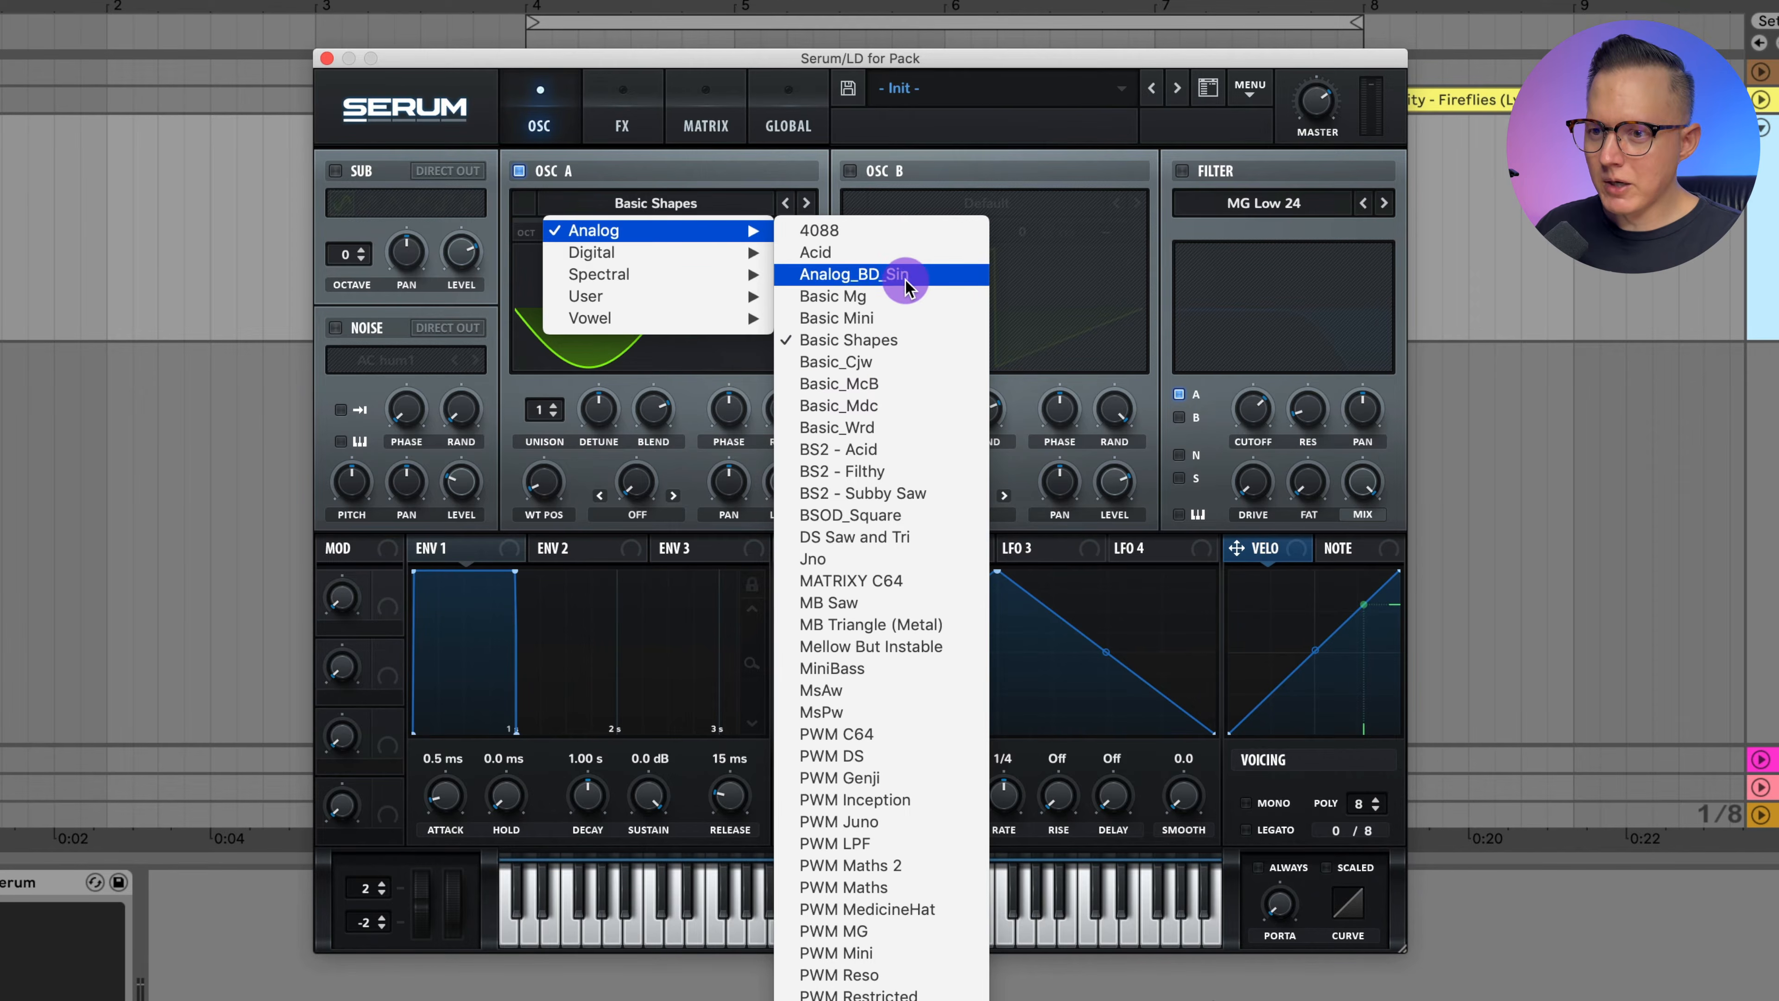
click(910, 317)
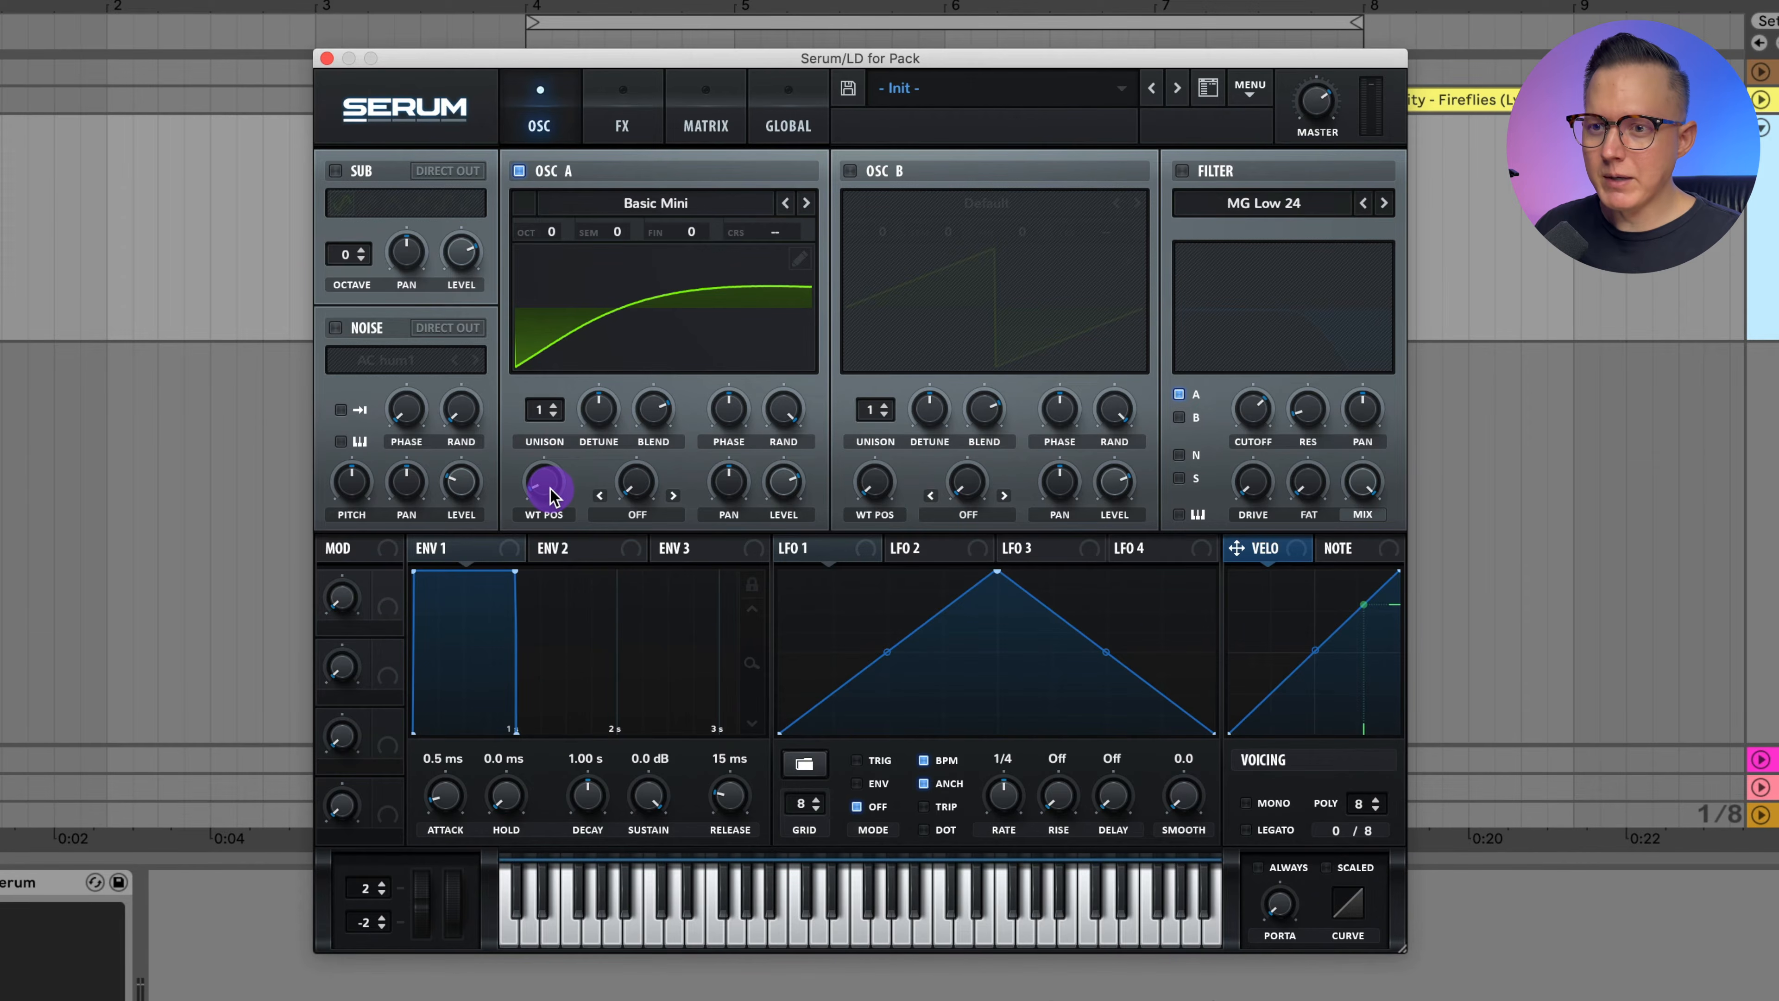
drag(550, 494, 573, 431)
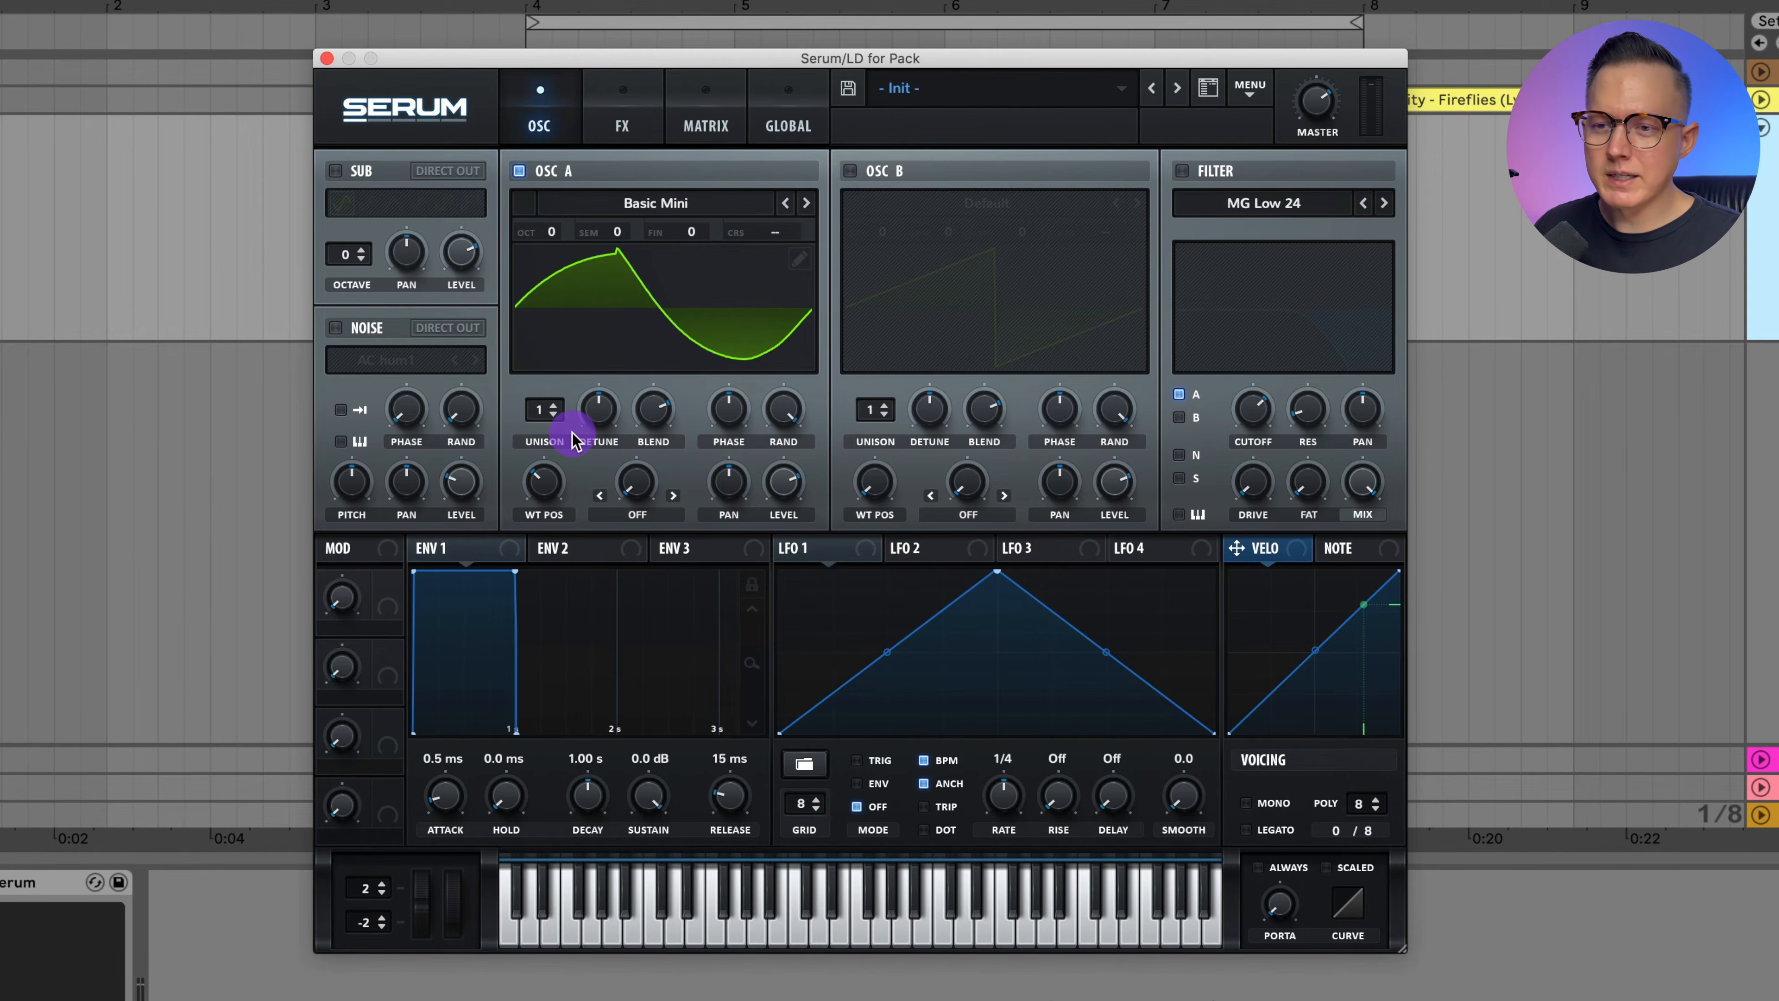
mouse_move(586, 430)
mouse_down()
mouse_move(581, 470)
mouse_move(556, 444)
mouse_up()
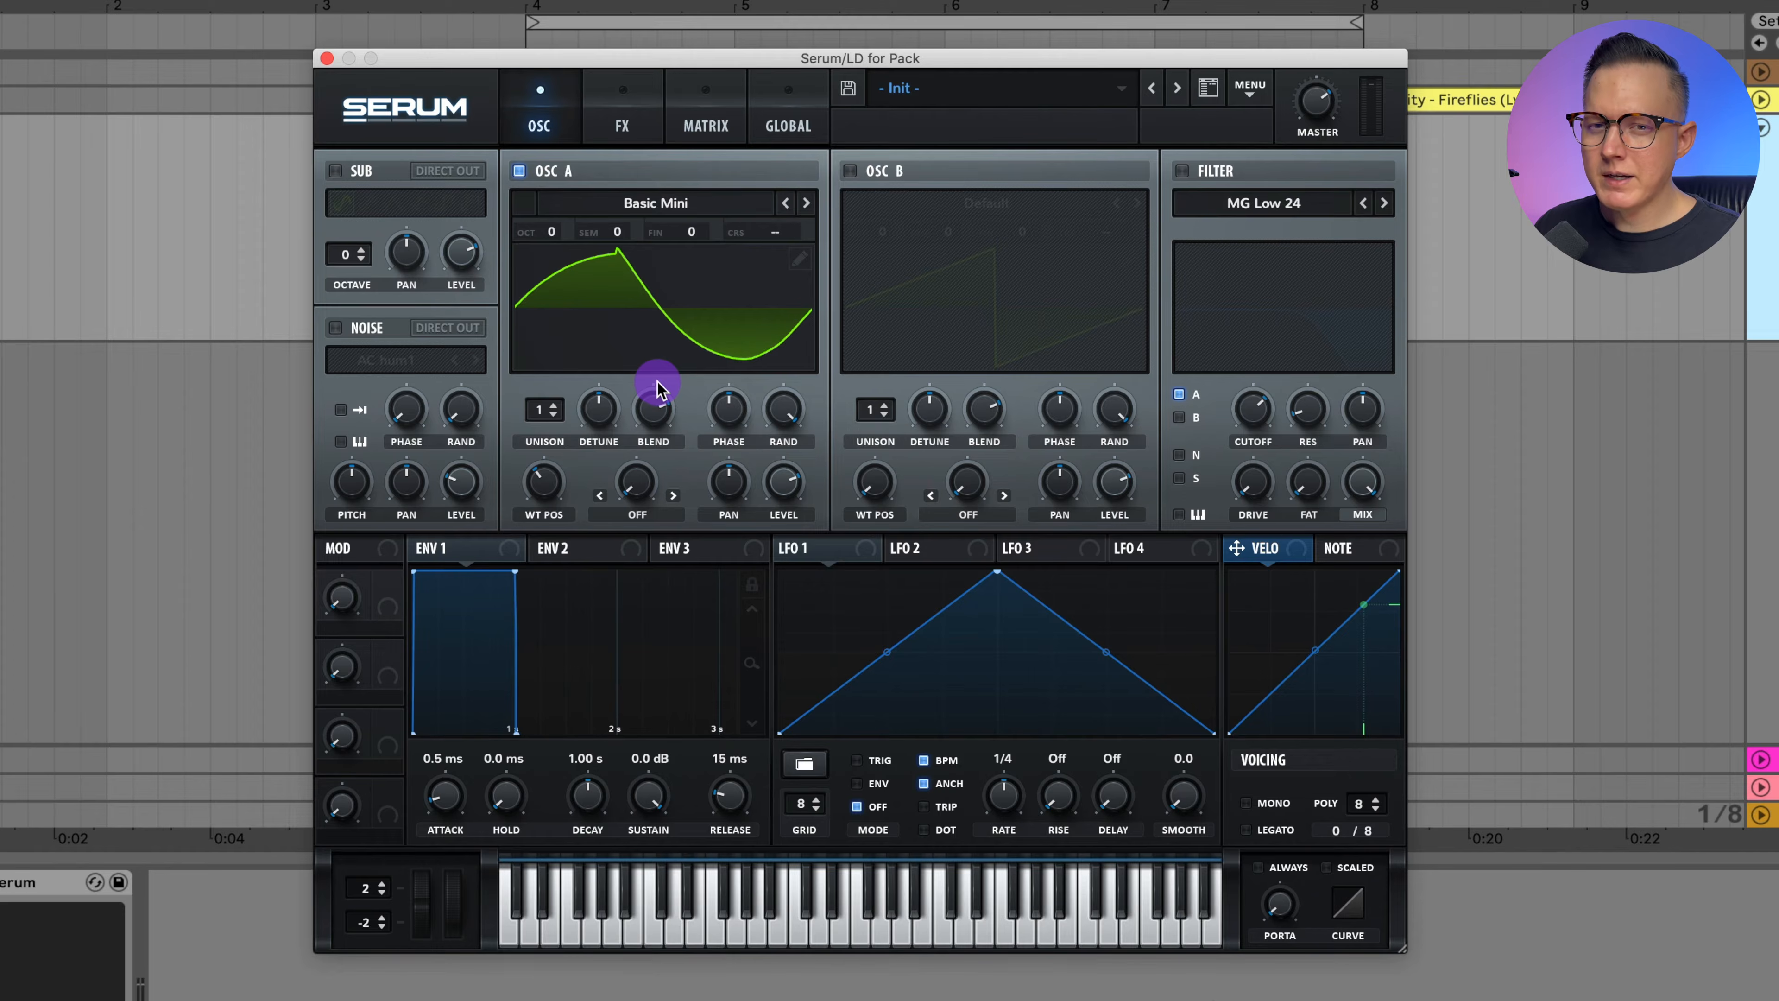
Examine the harmonics of Osc A's waveform in the wavetable editor and return to the main view
click(799, 259)
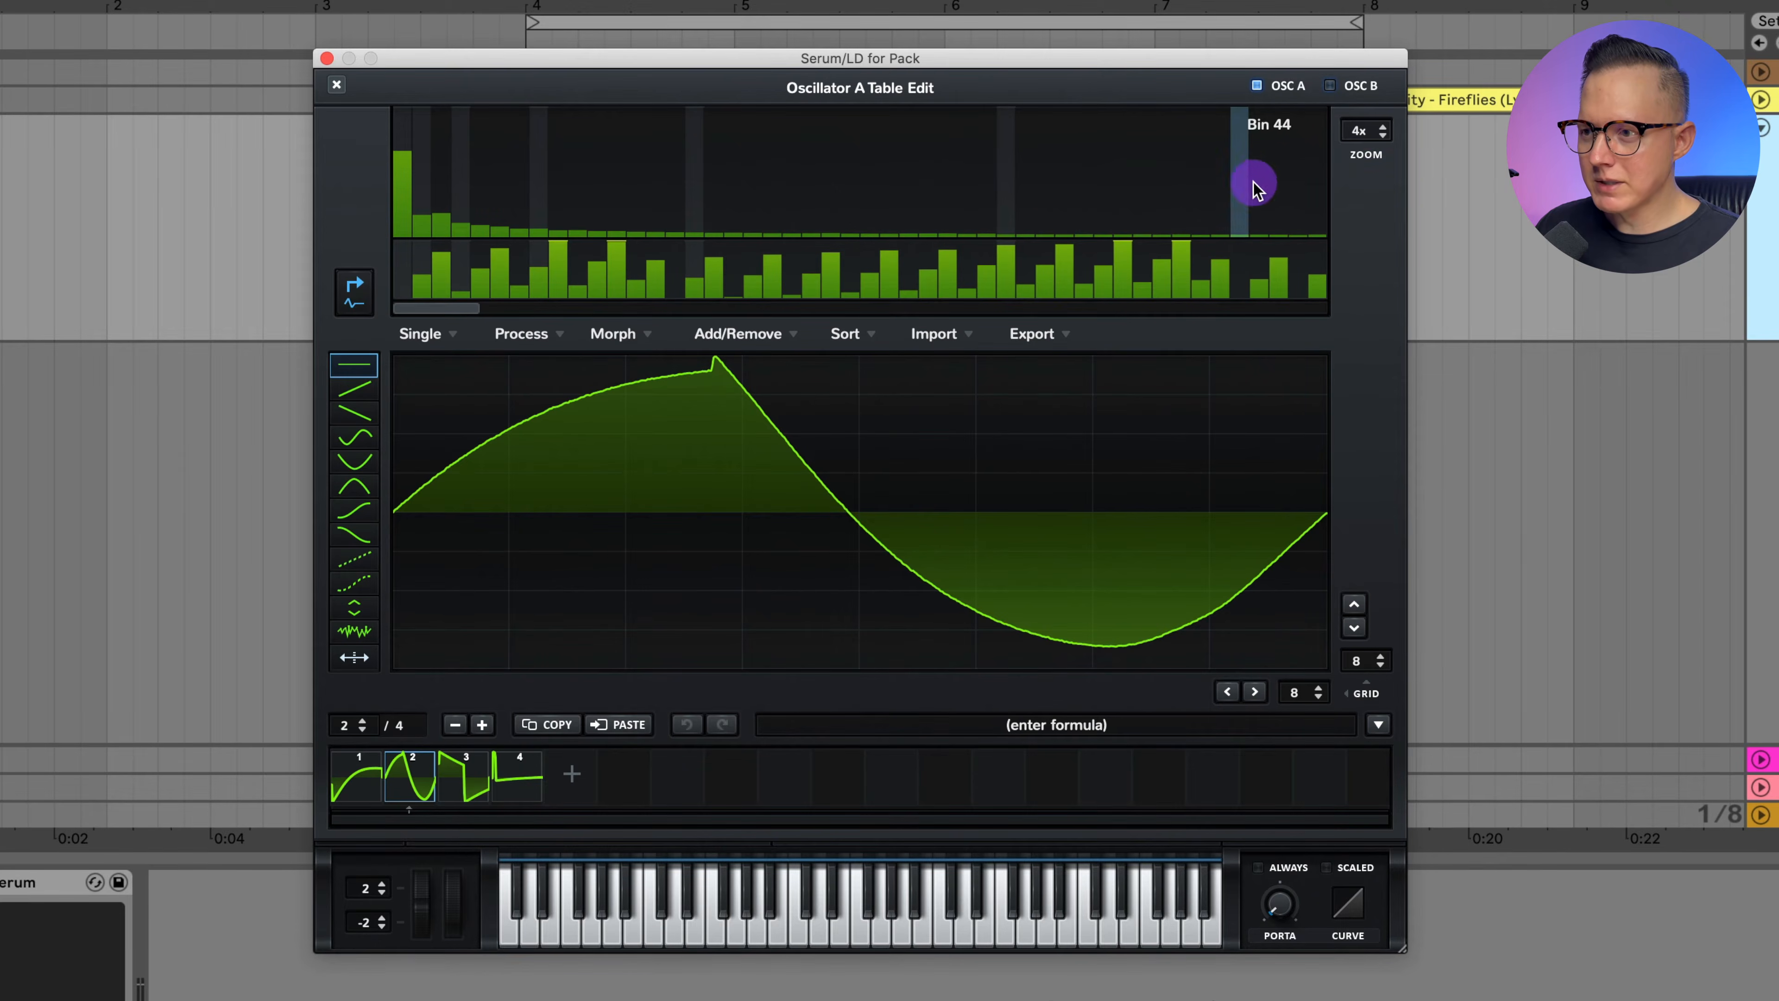
click(337, 84)
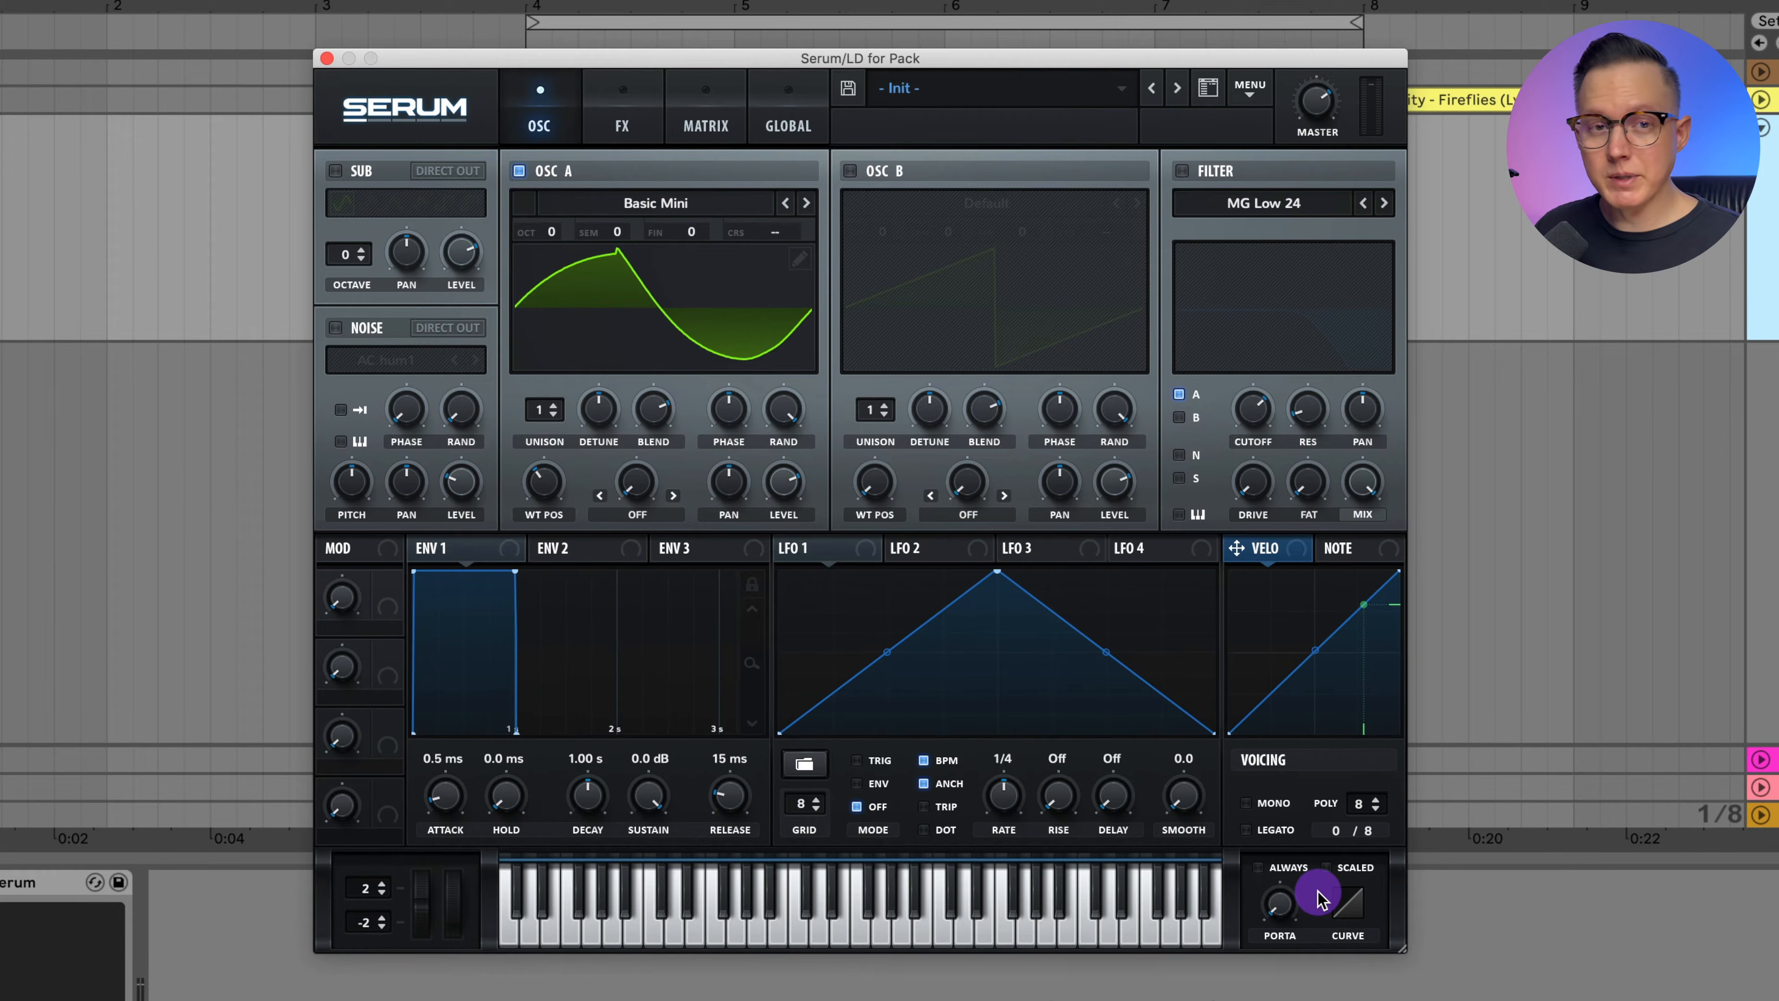
Raise the portamento time slightly
click(1284, 906)
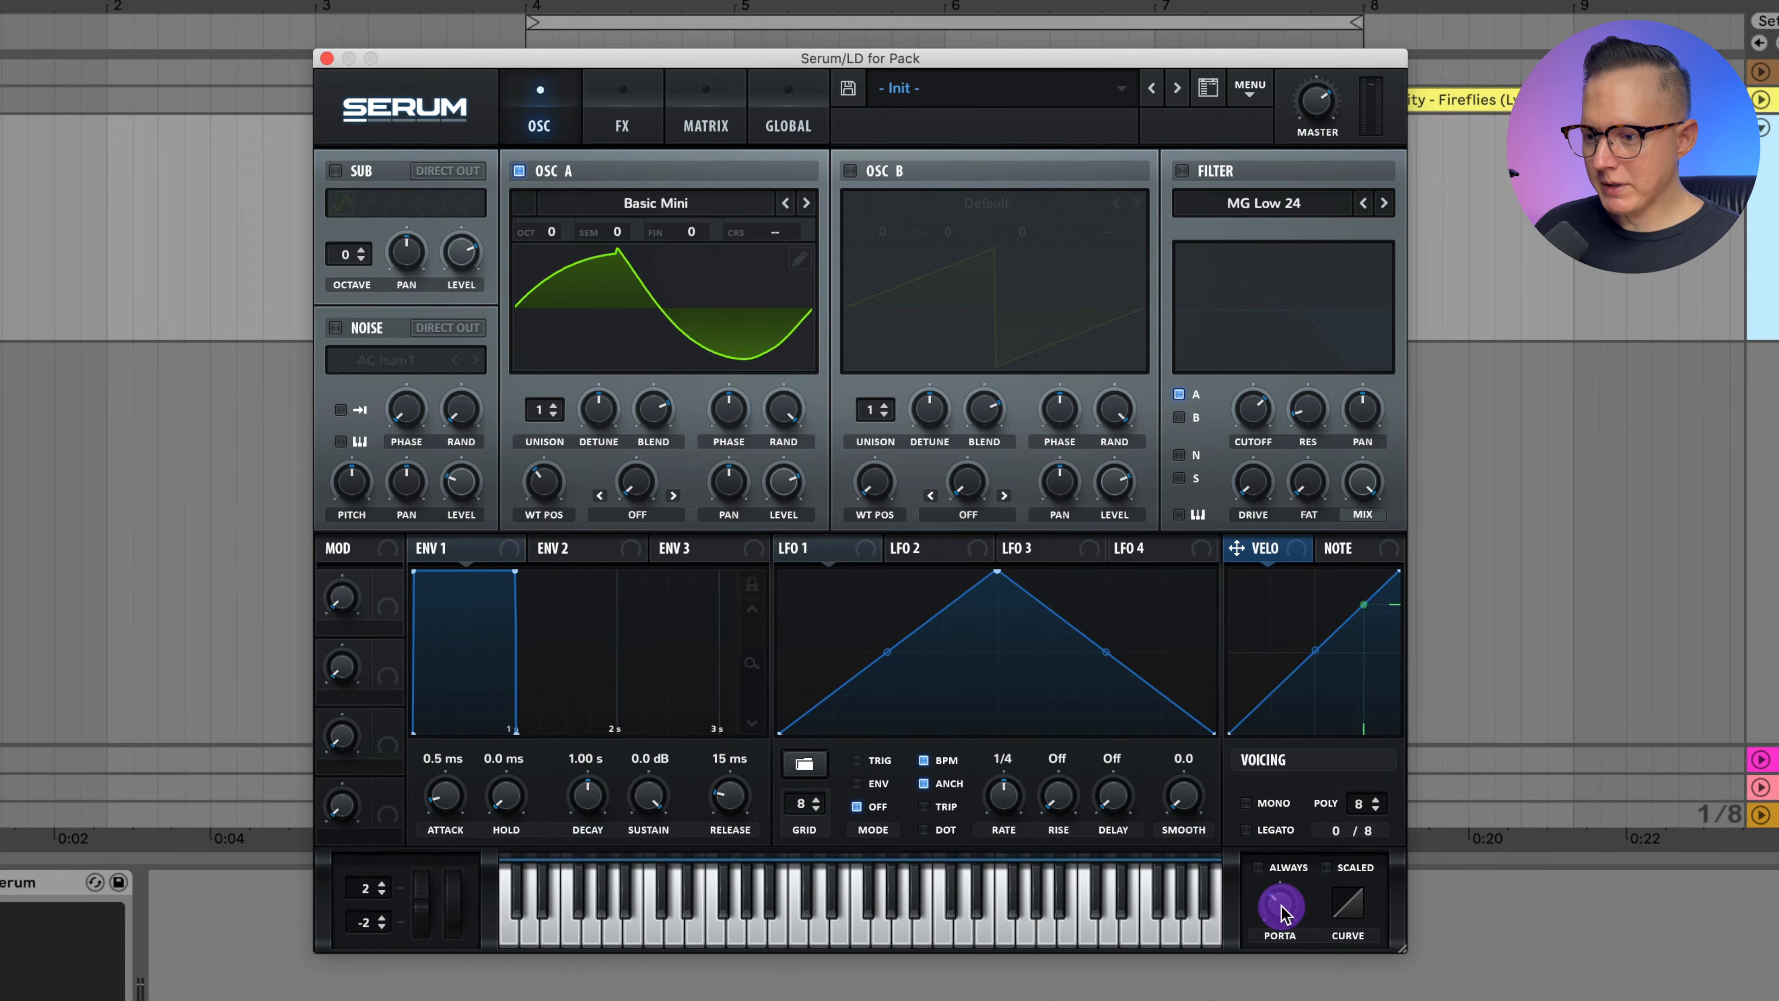
drag(1286, 909, 1284, 914)
click(1283, 910)
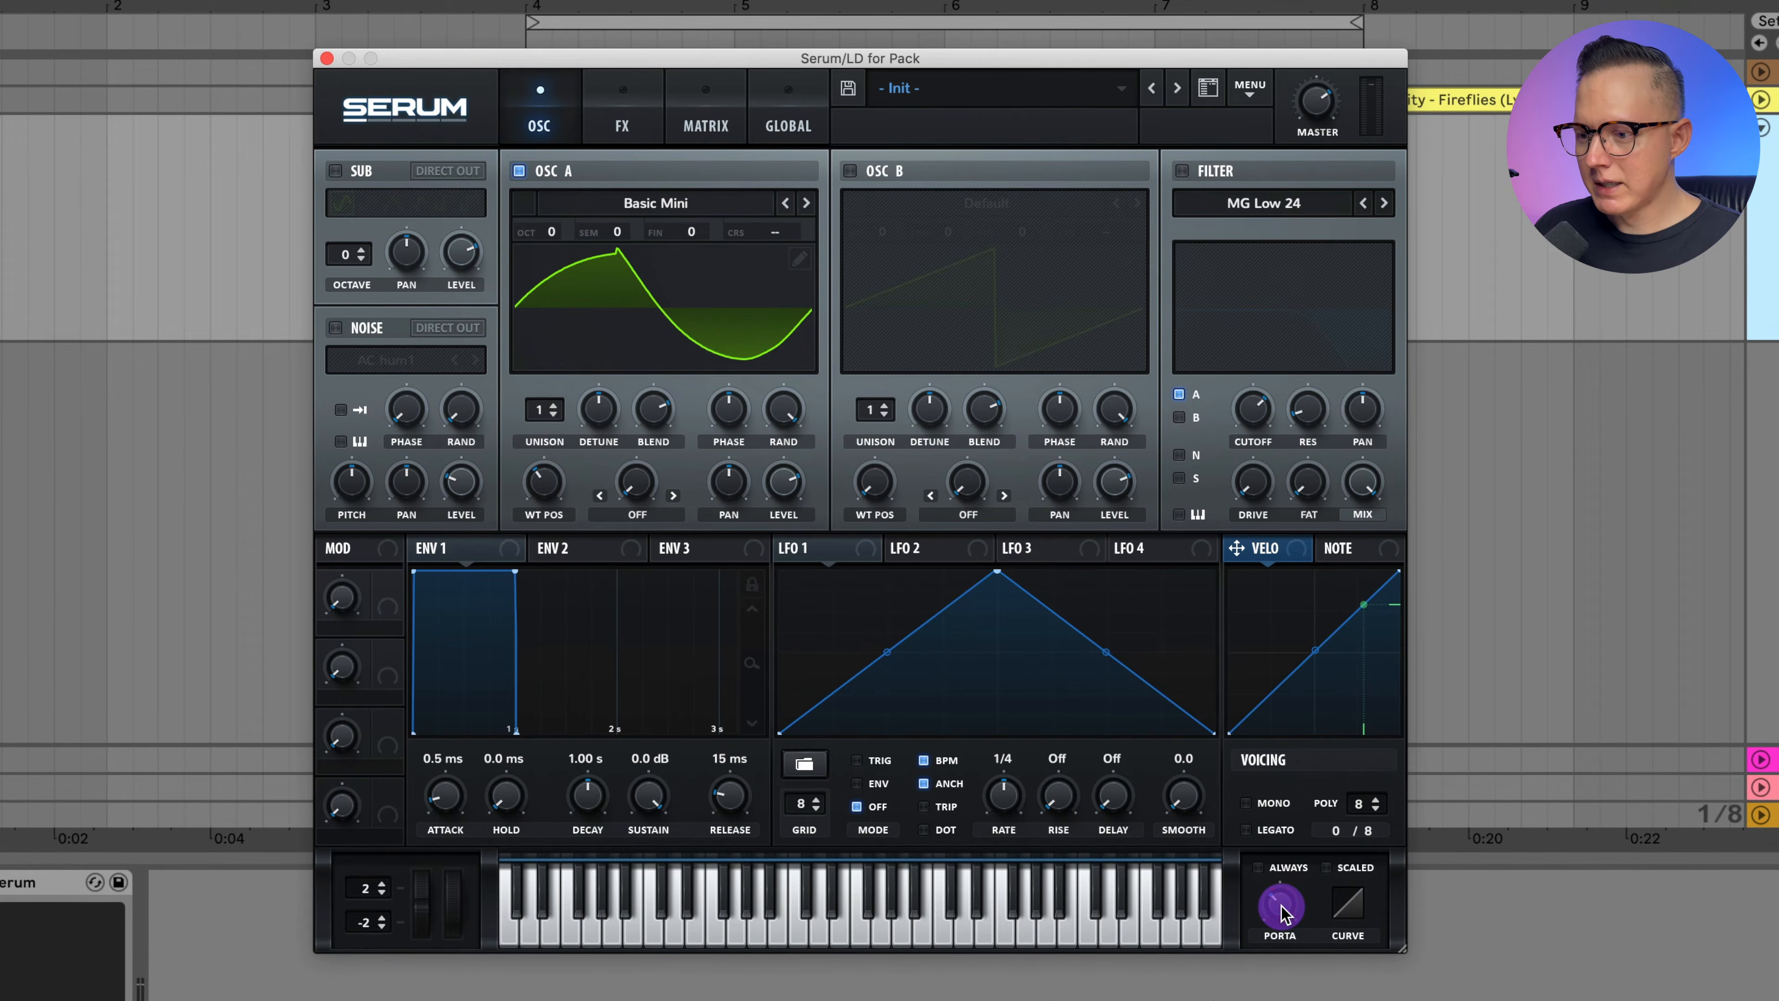
Inspect the overlapping notes of the SY Fireflies_90 clip around 1.3.3 and play the clip from there
click(326, 58)
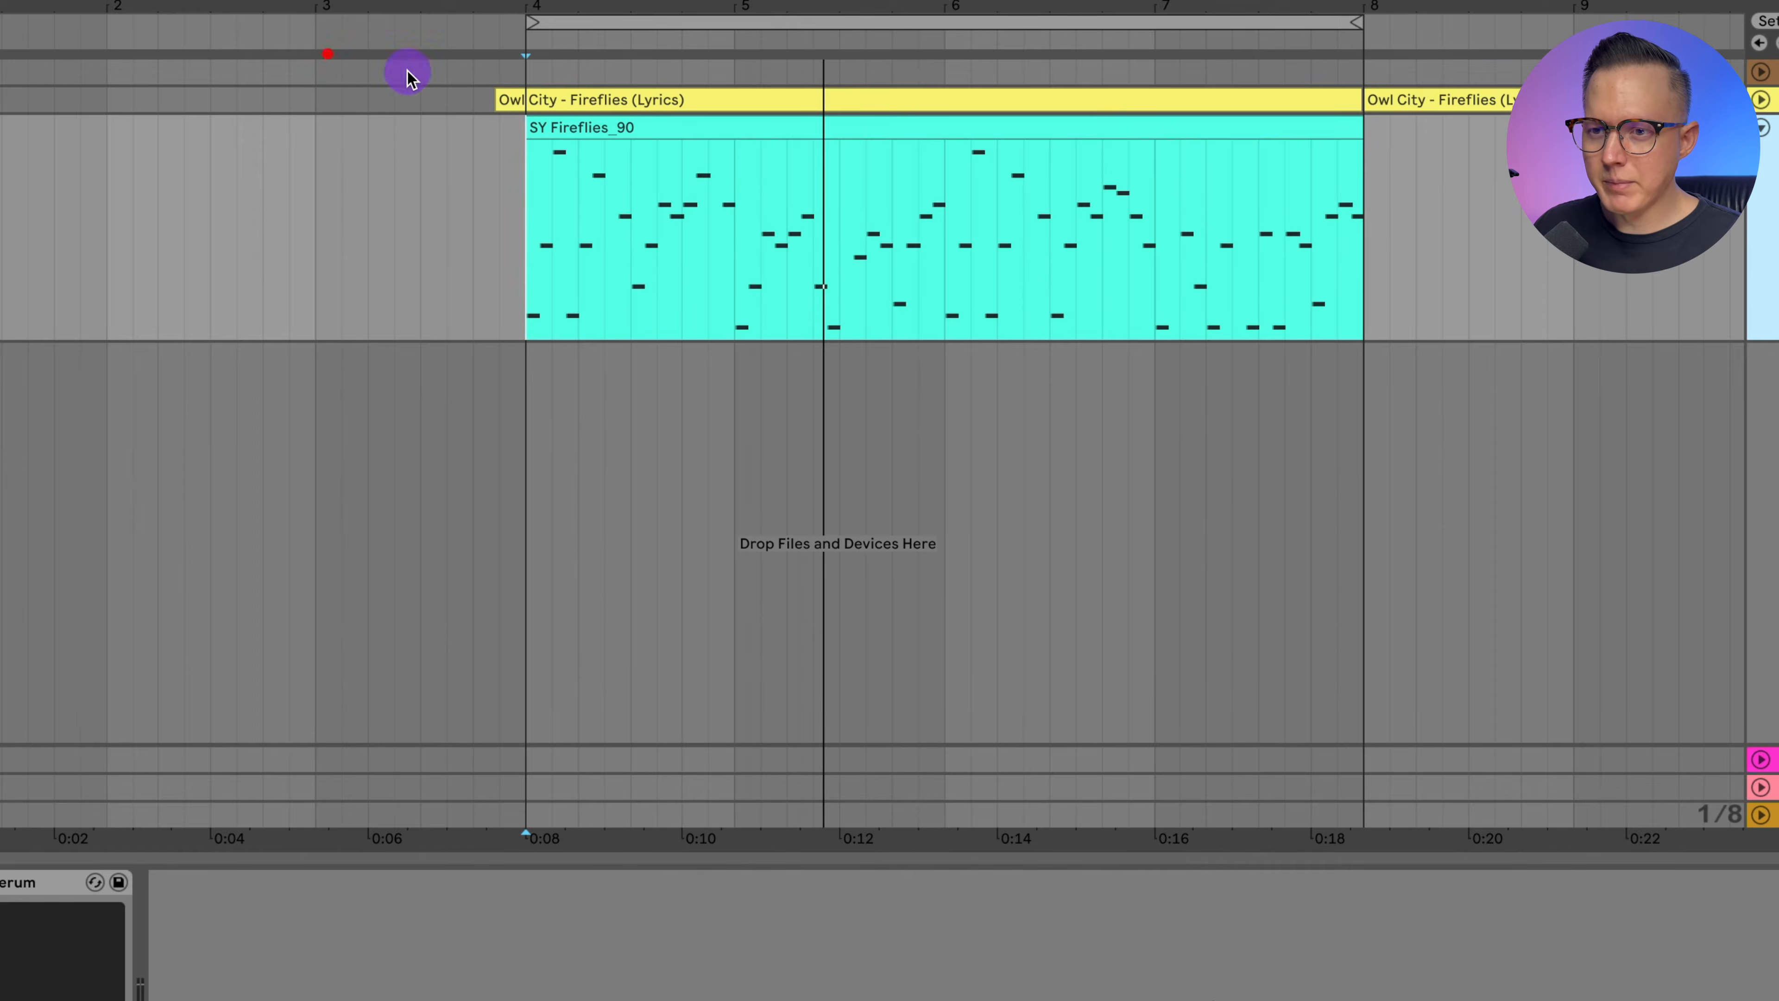
double_click(678, 121)
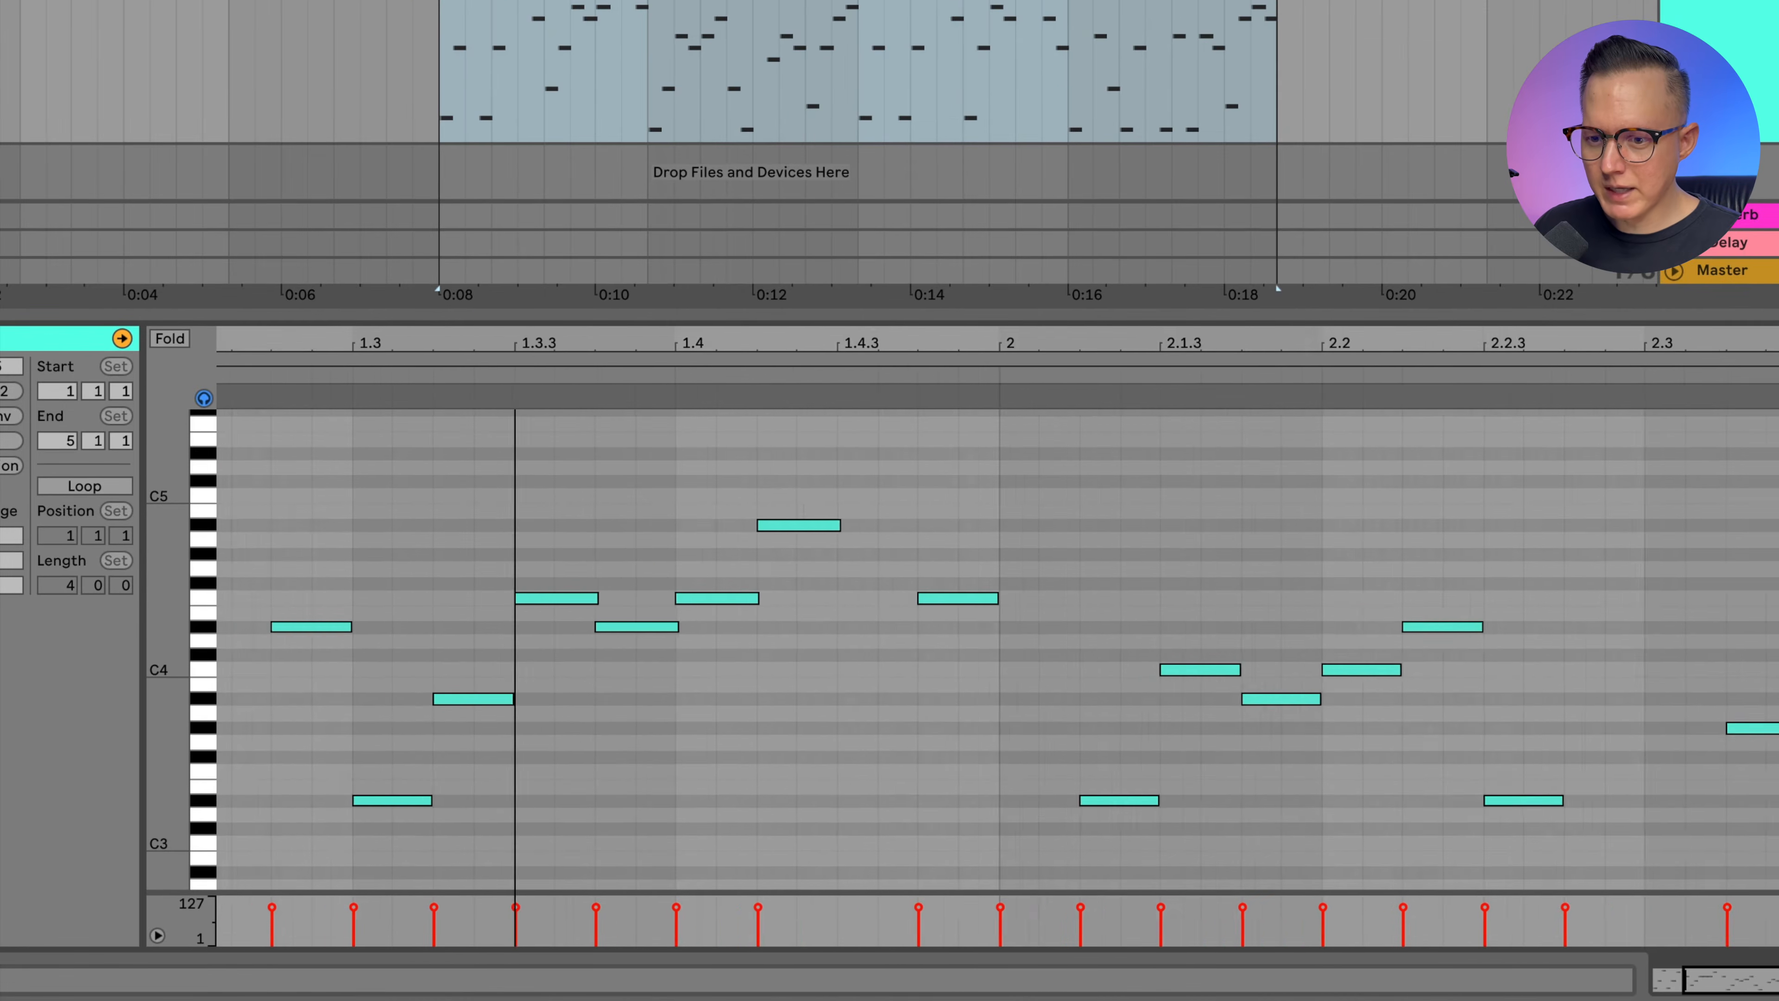
drag(515, 343, 517, 414)
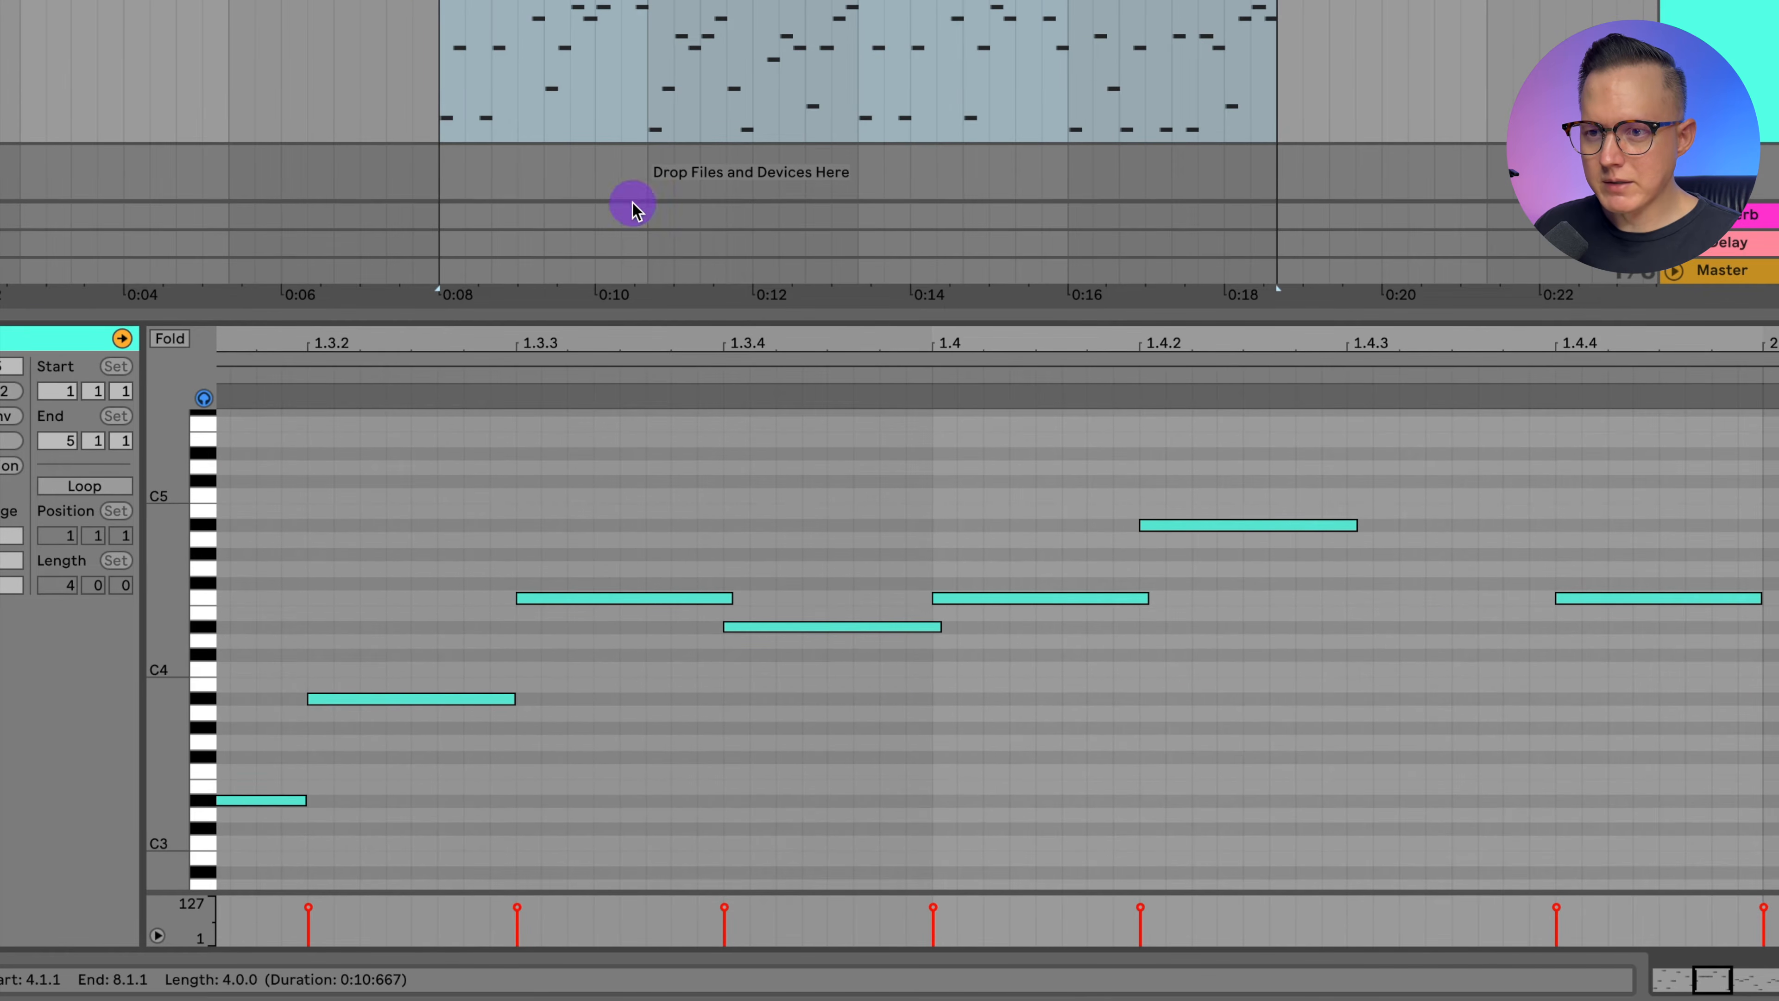
click(560, 71)
key(space)
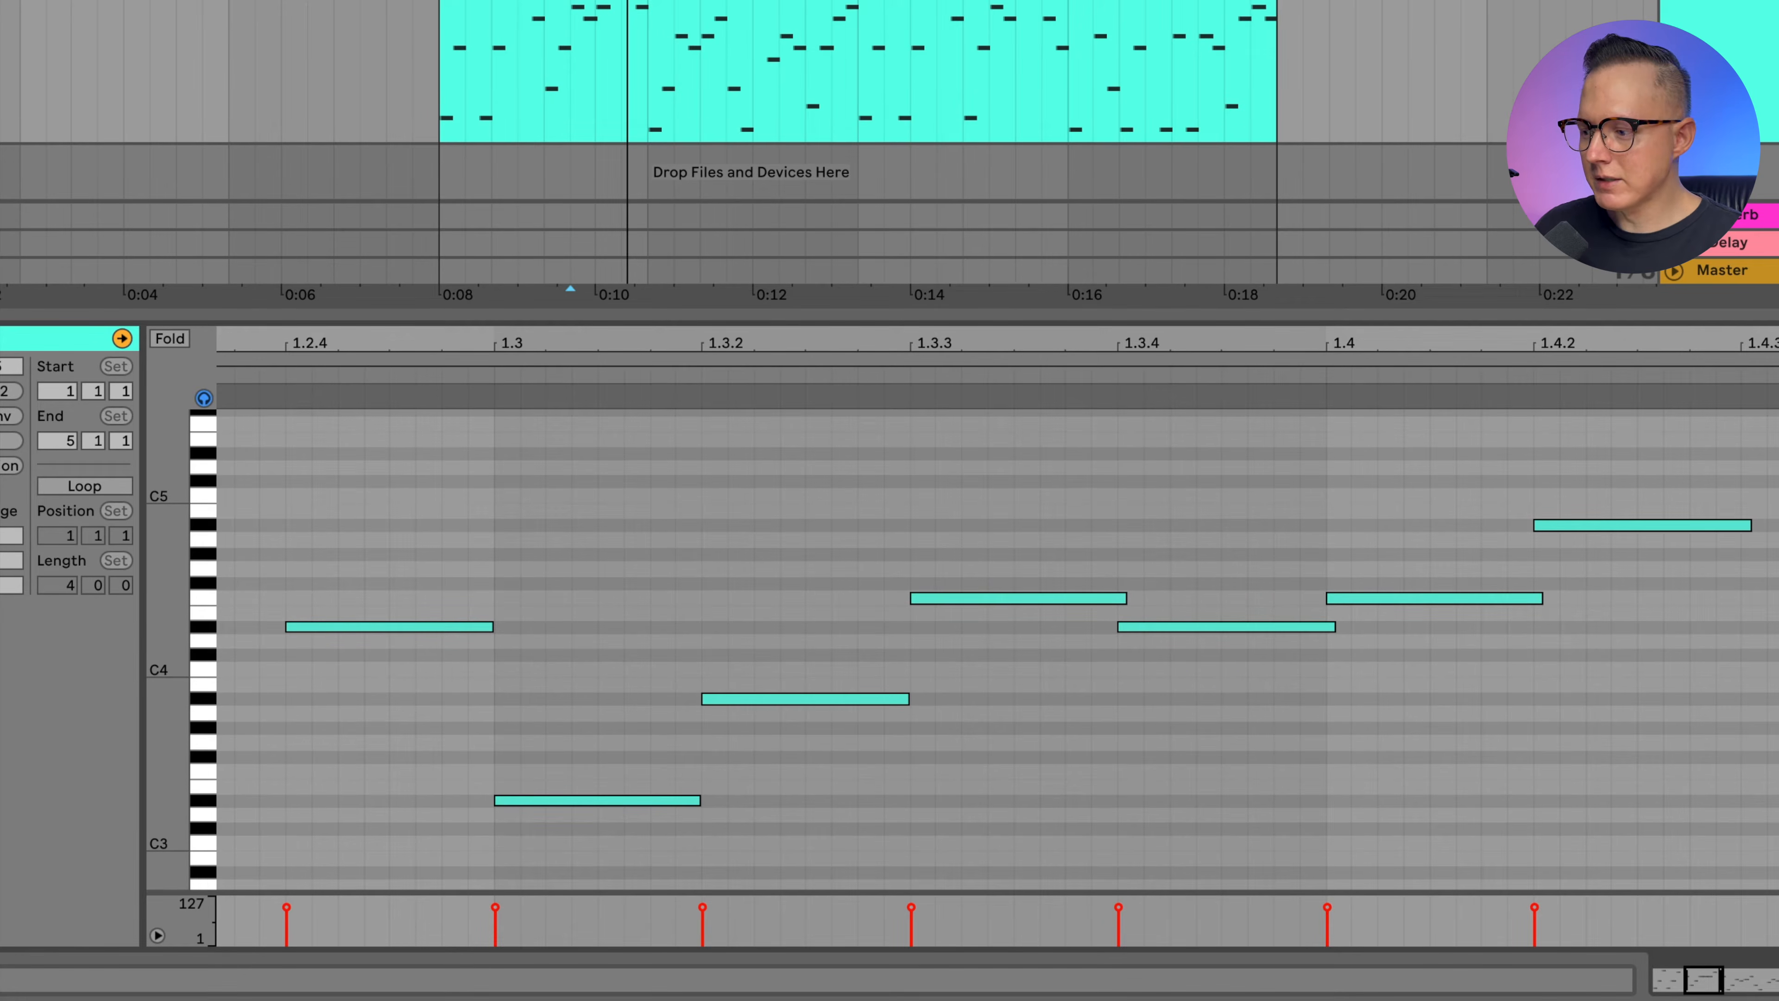
Return to the synth and switch its voicing to mono
key(shift+Tab)
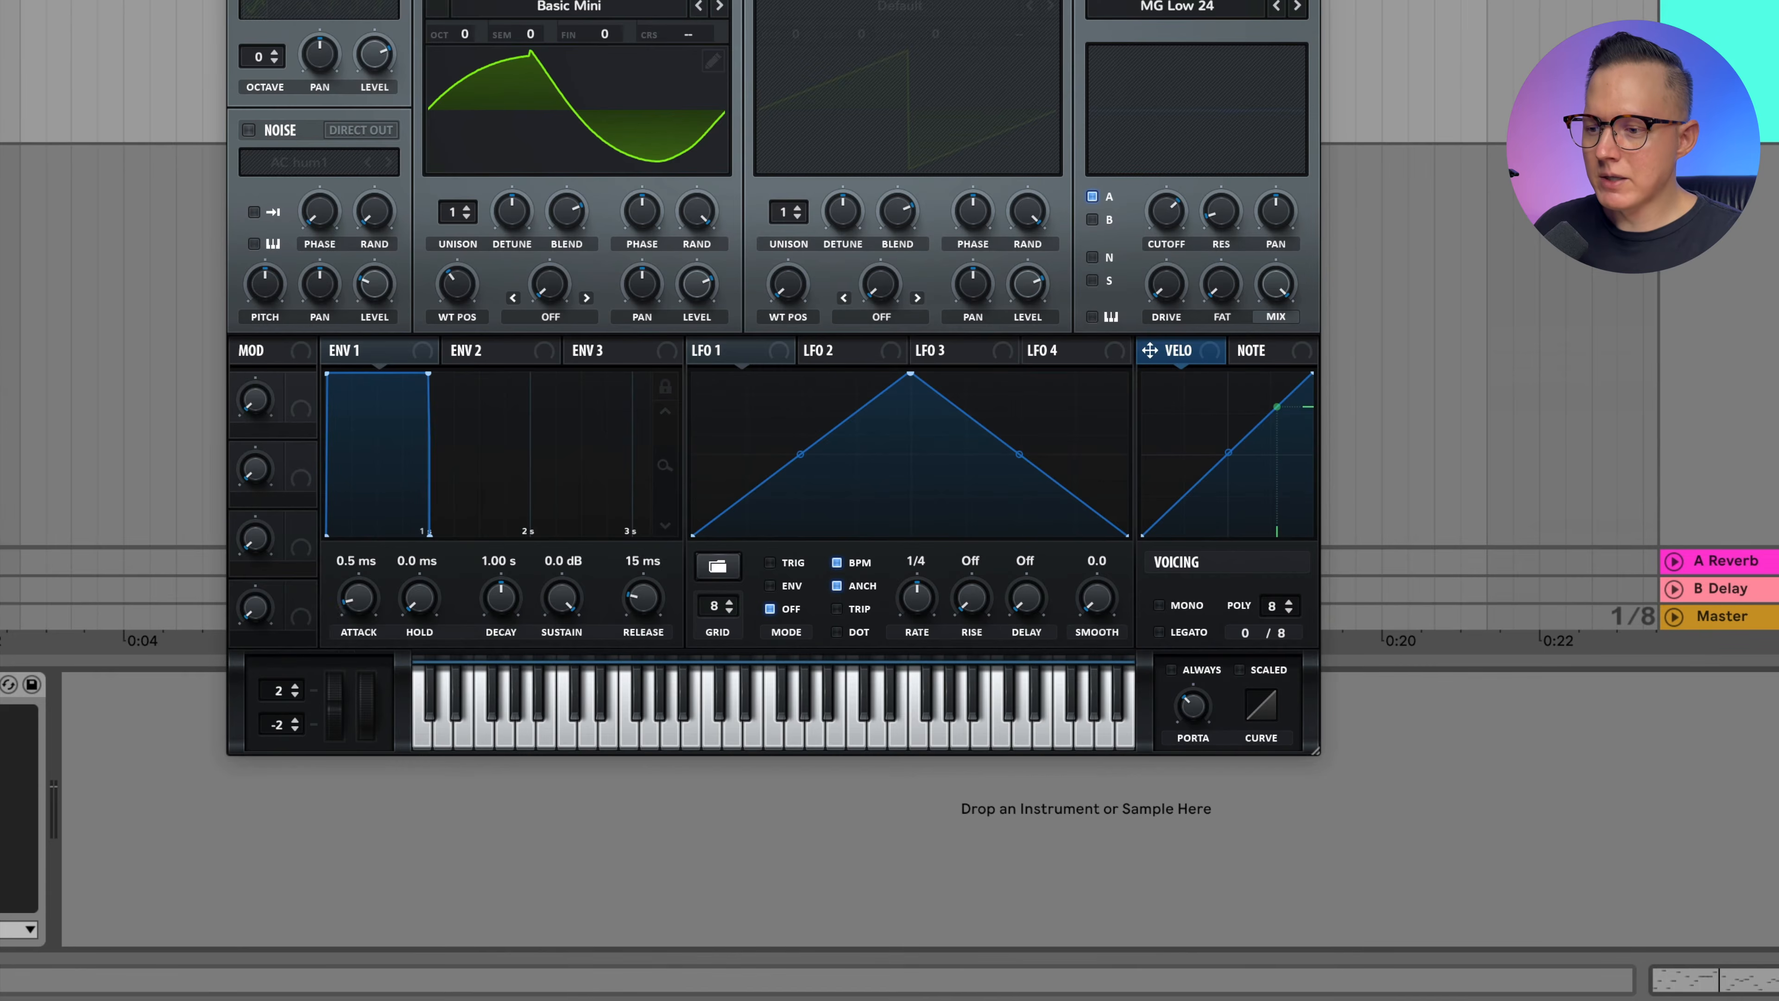
click(1155, 634)
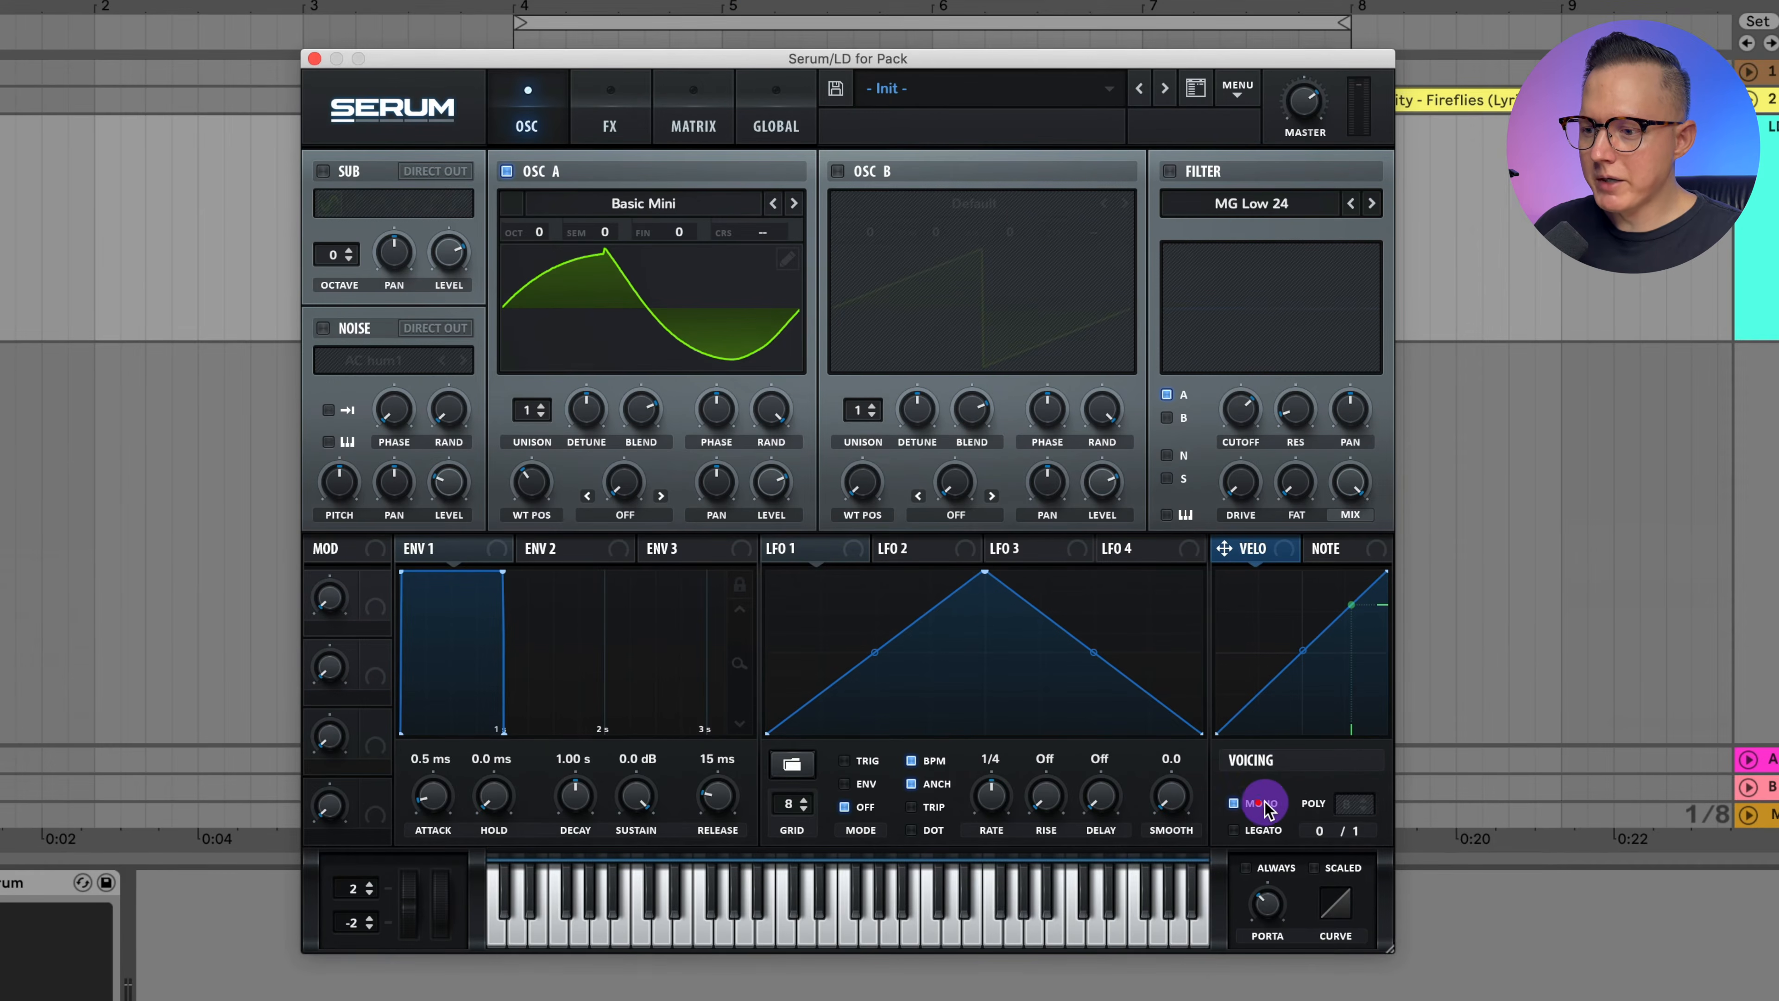
Play the SY Fireflies_90 clip from 4.3.3 to hear the glide between the overlapping notes
click(315, 59)
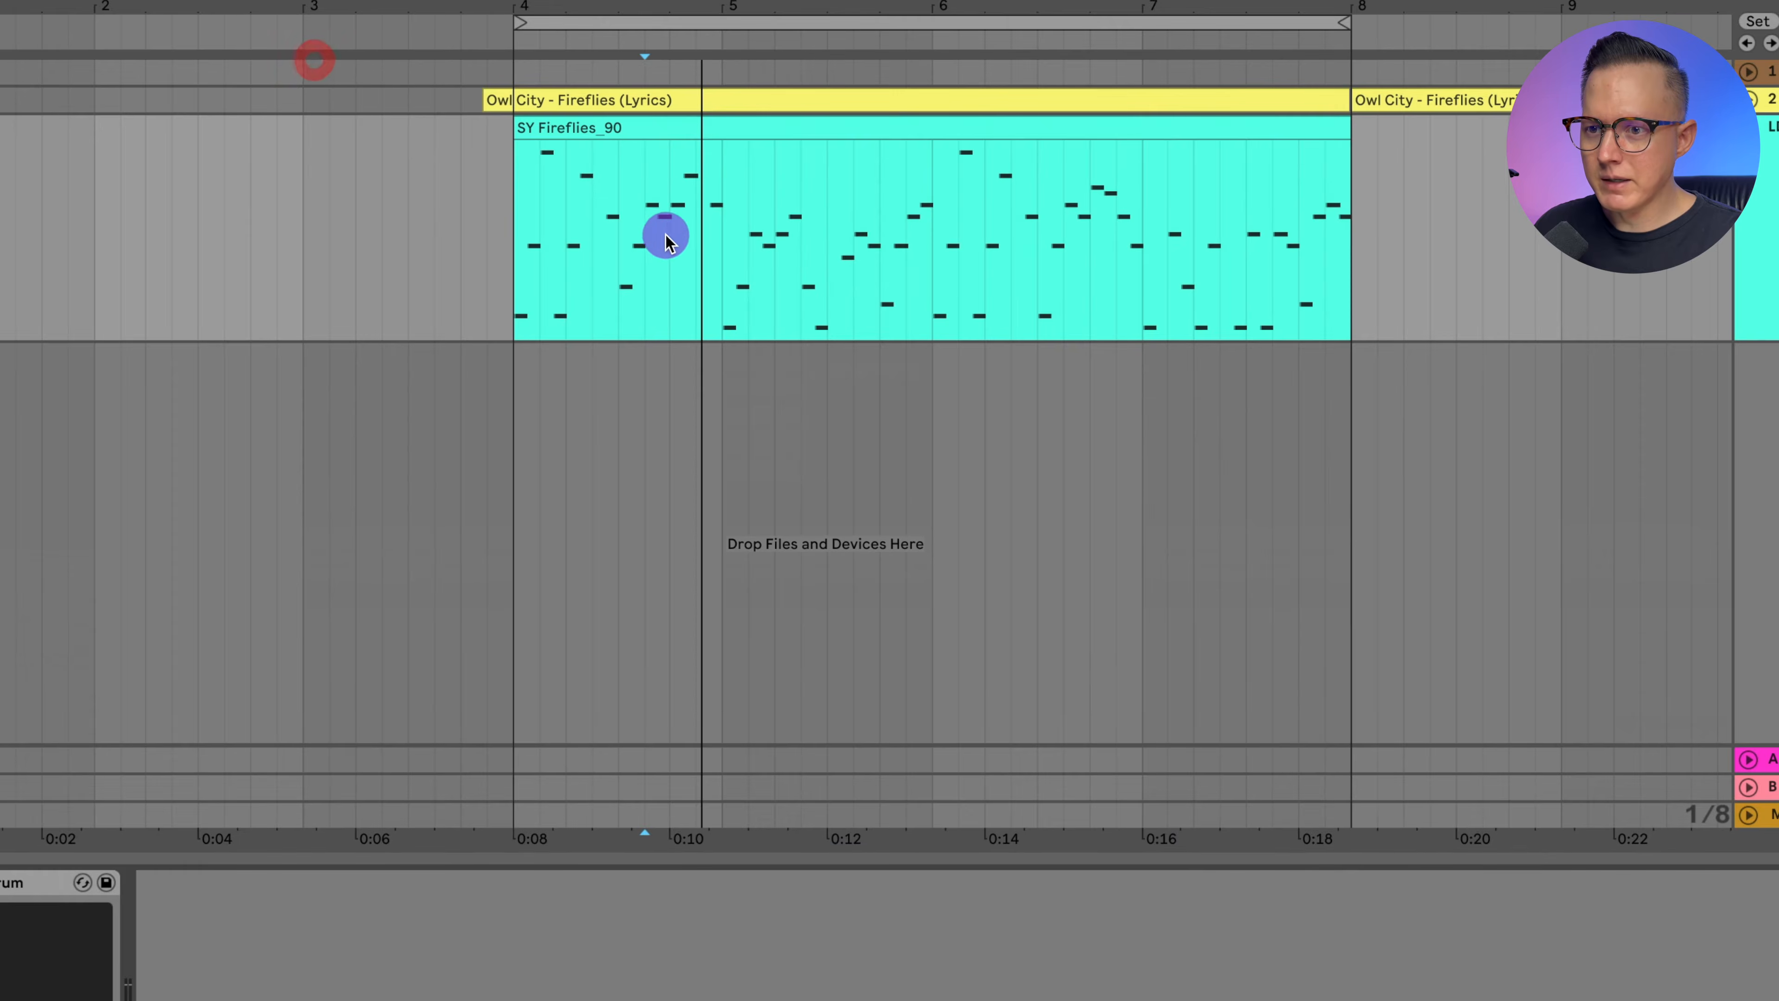
click(631, 253)
drag(635, 9, 642, 85)
scroll(605, 287, right, 2)
key(space)
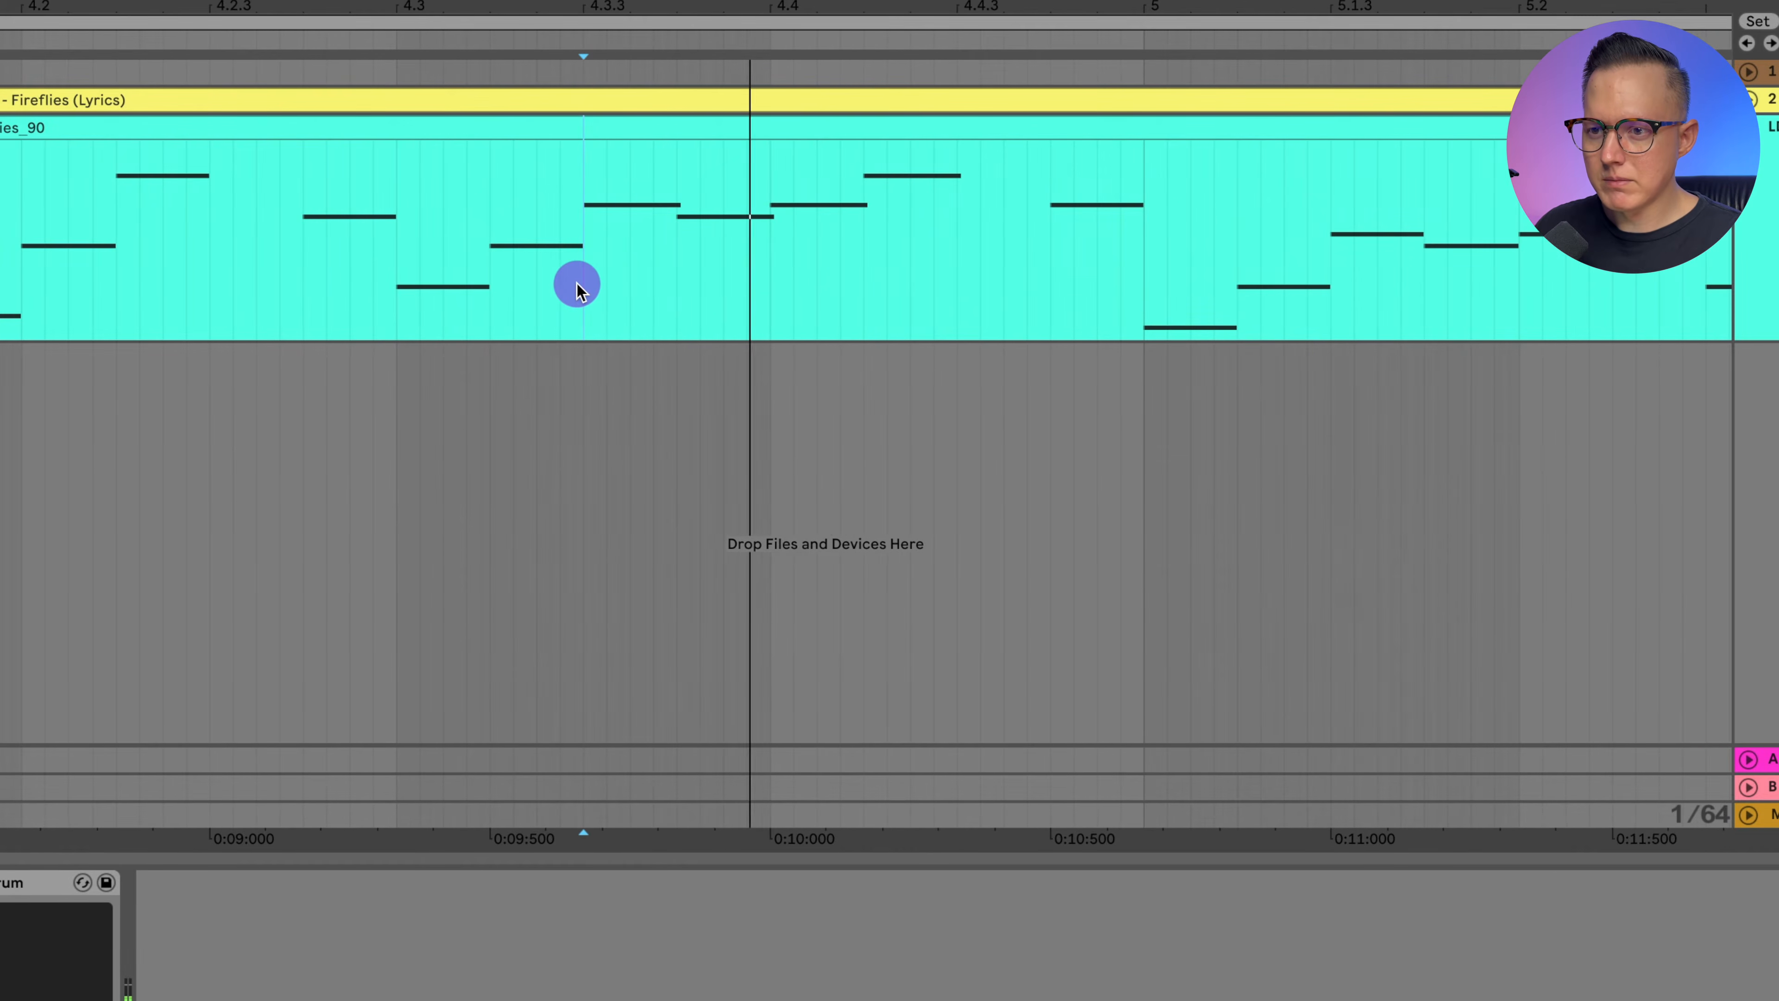
key(space)
key(space)
key(space)
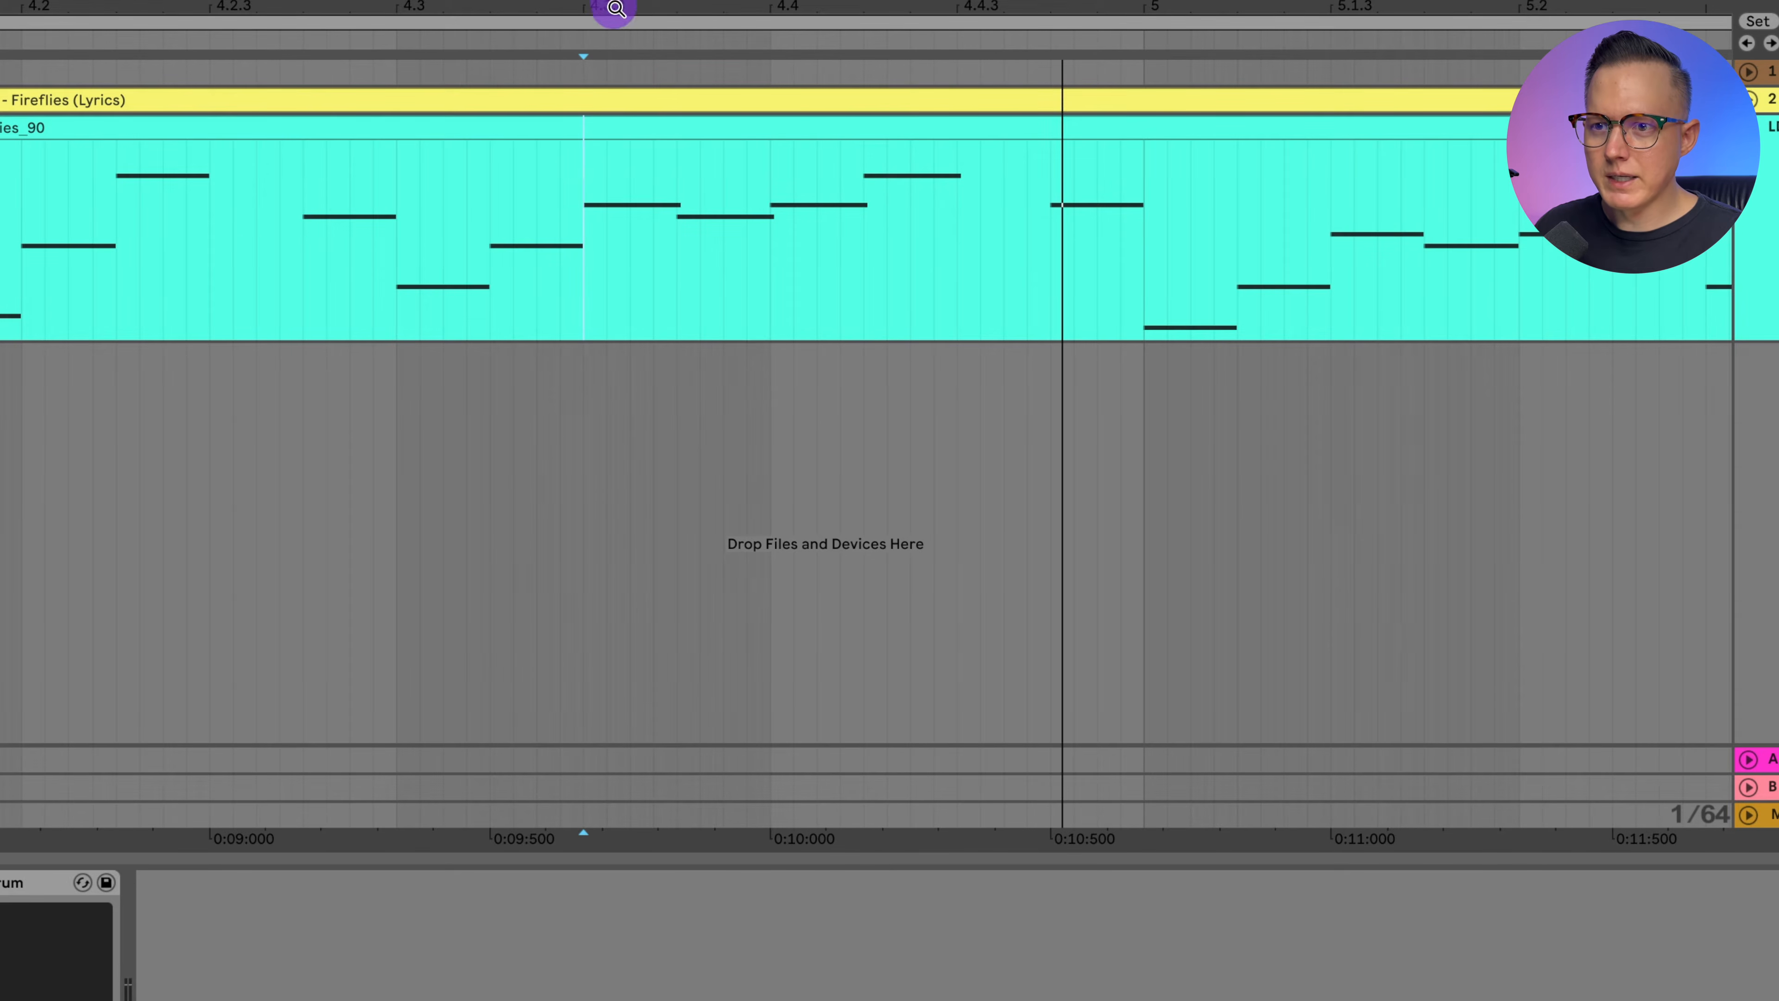
drag(612, 10, 618, 2)
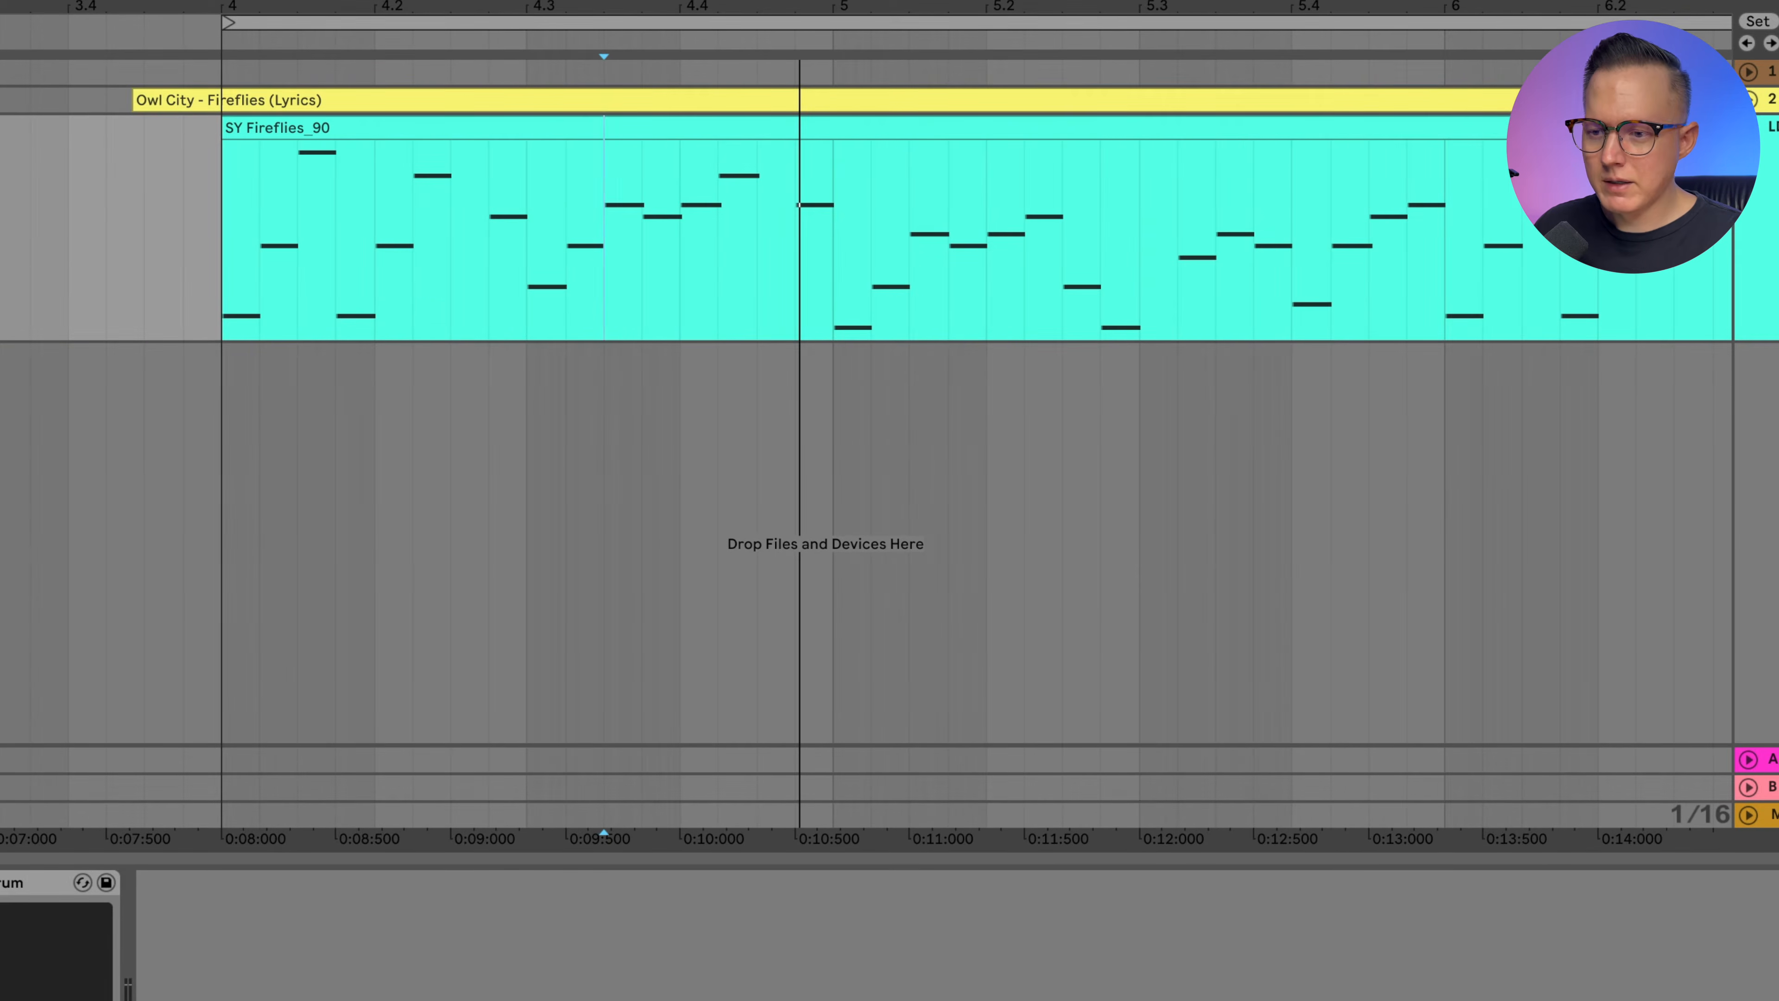
Enable the noise oscillator with the XF_KikAtk_26 sample from Attacks_Kick and make it one-shot
key(alt+super+p)
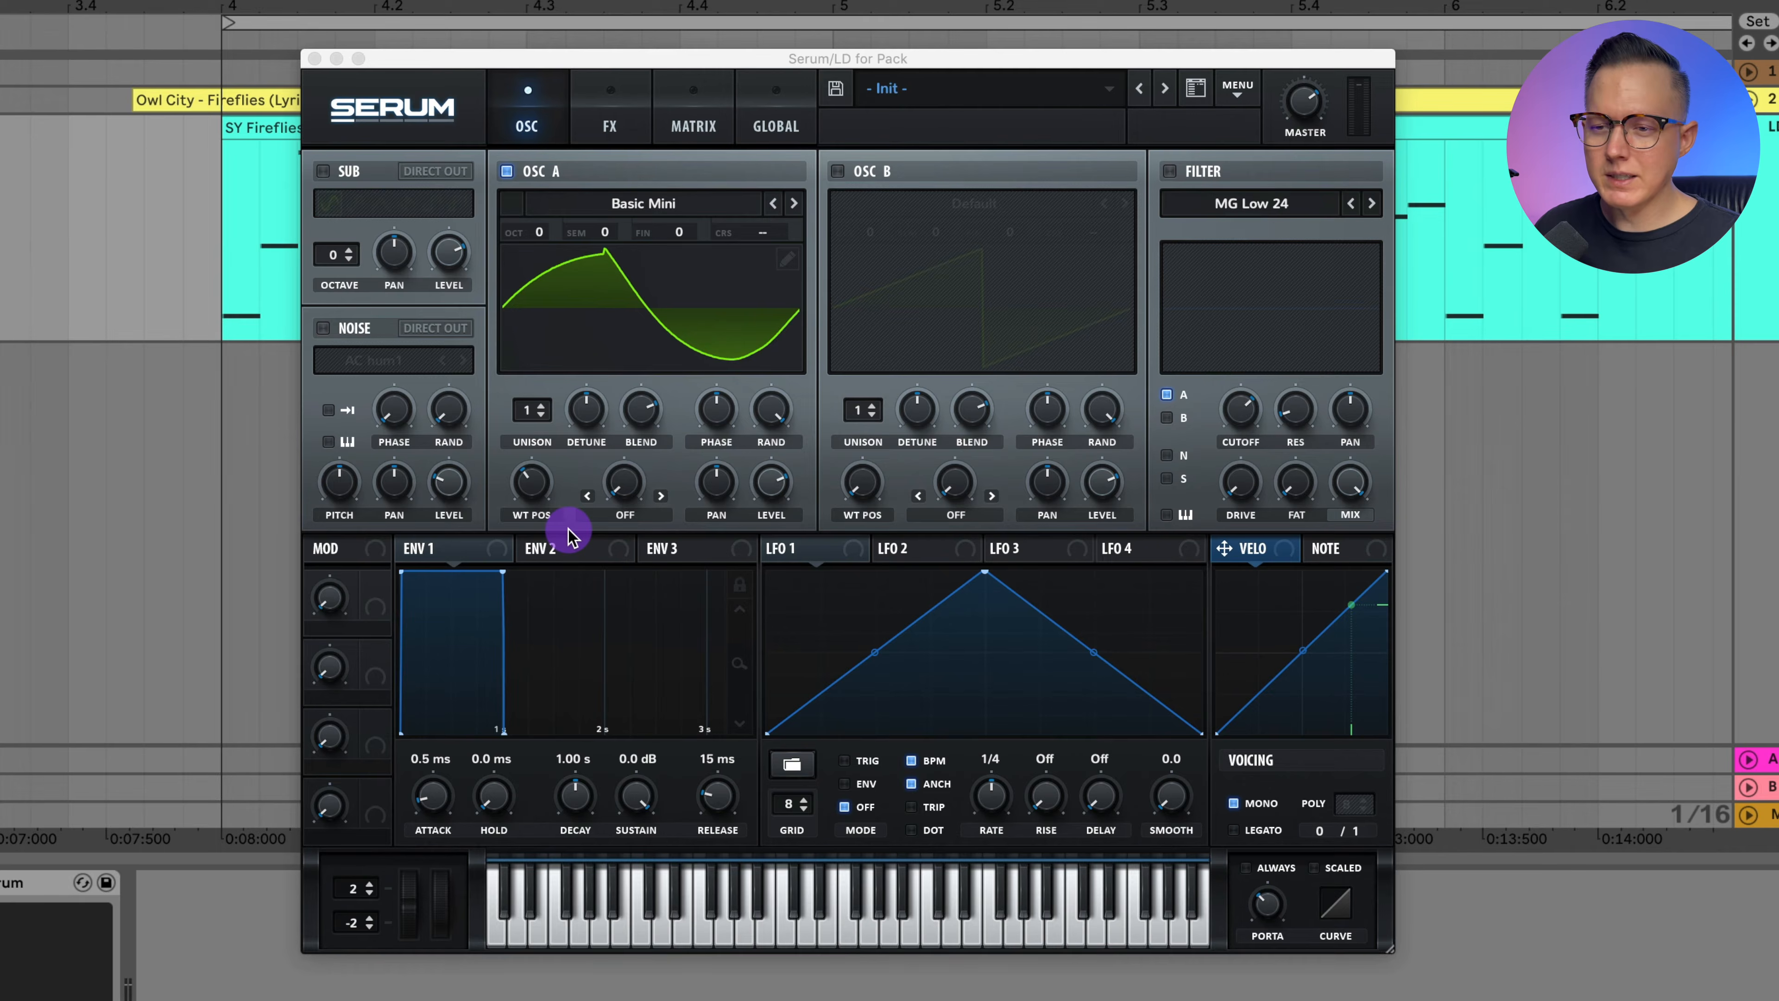
click(324, 328)
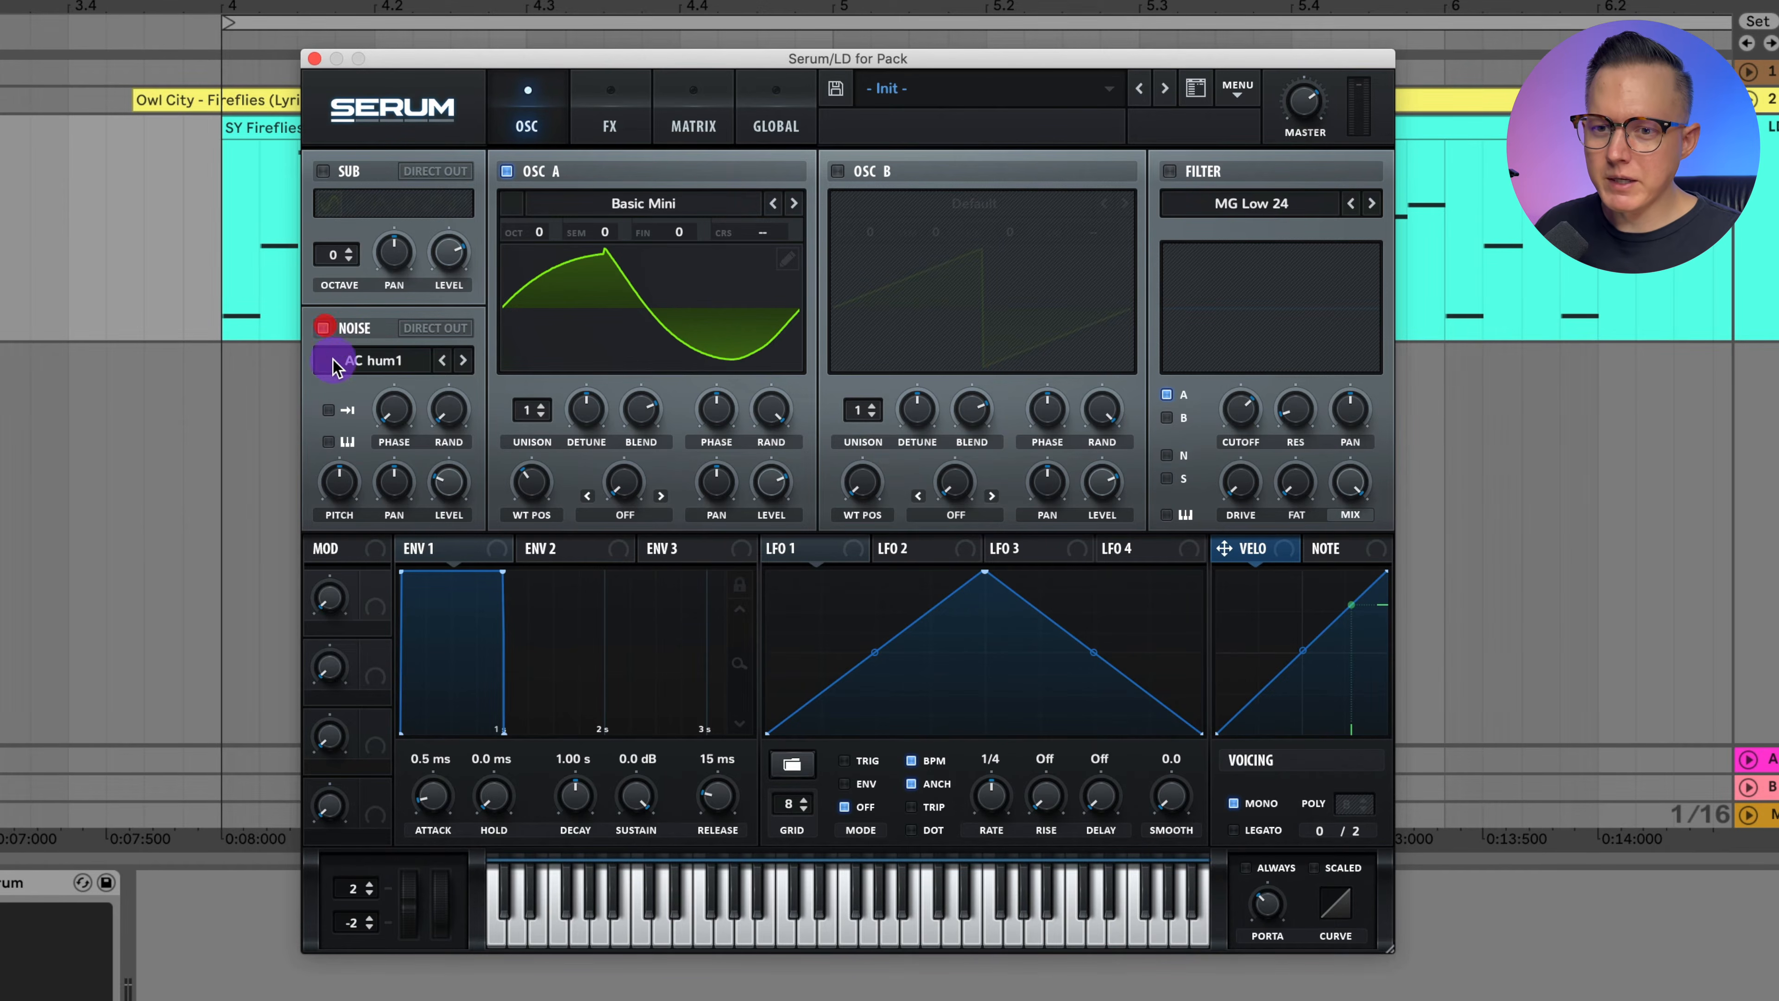
click(370, 360)
mouse_move(385, 432)
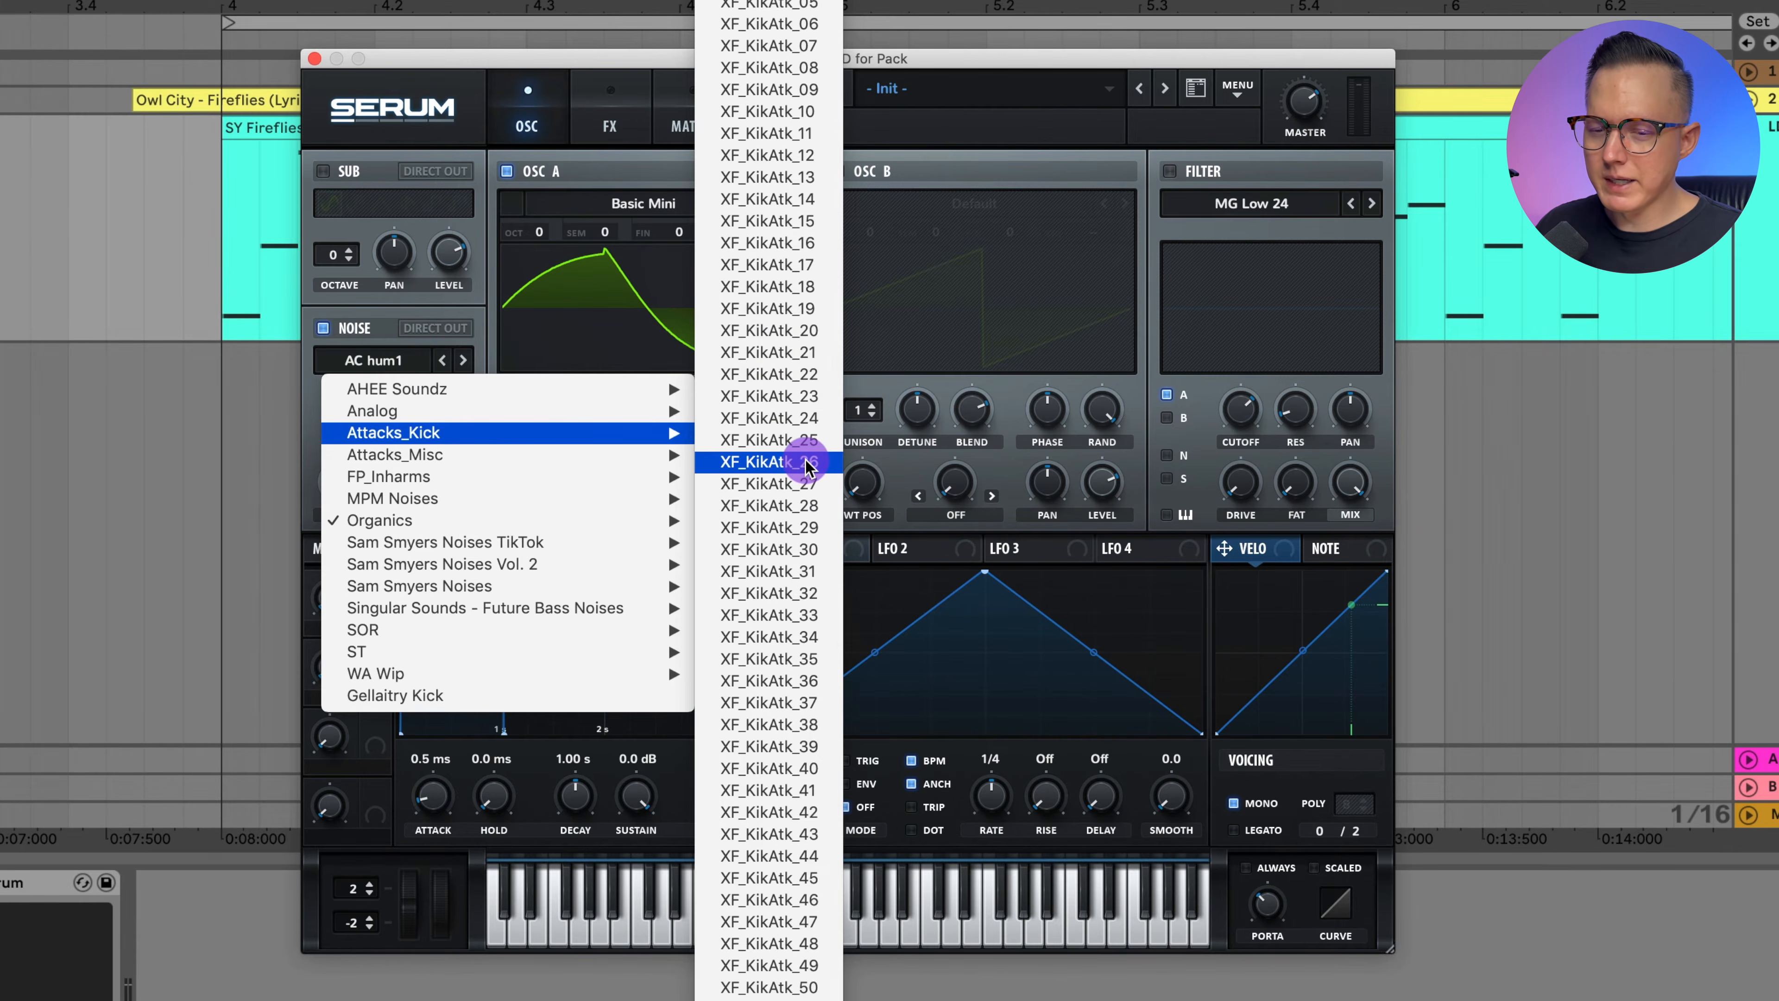
click(791, 461)
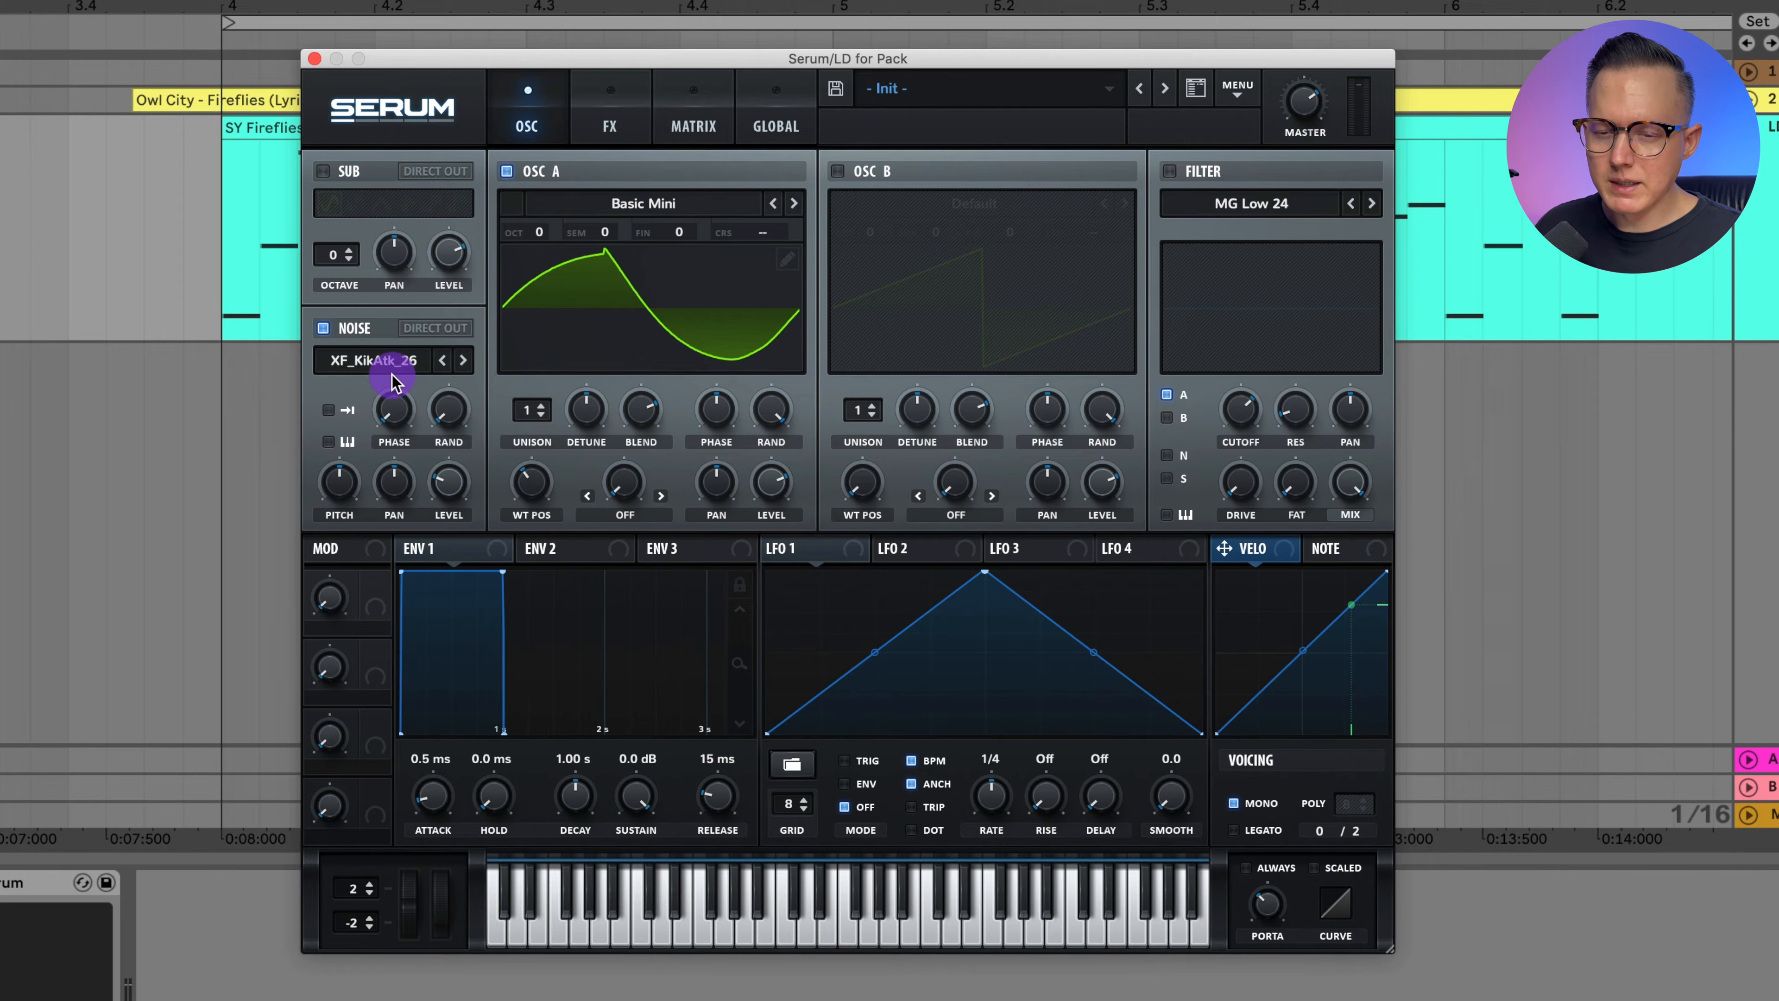
click(330, 410)
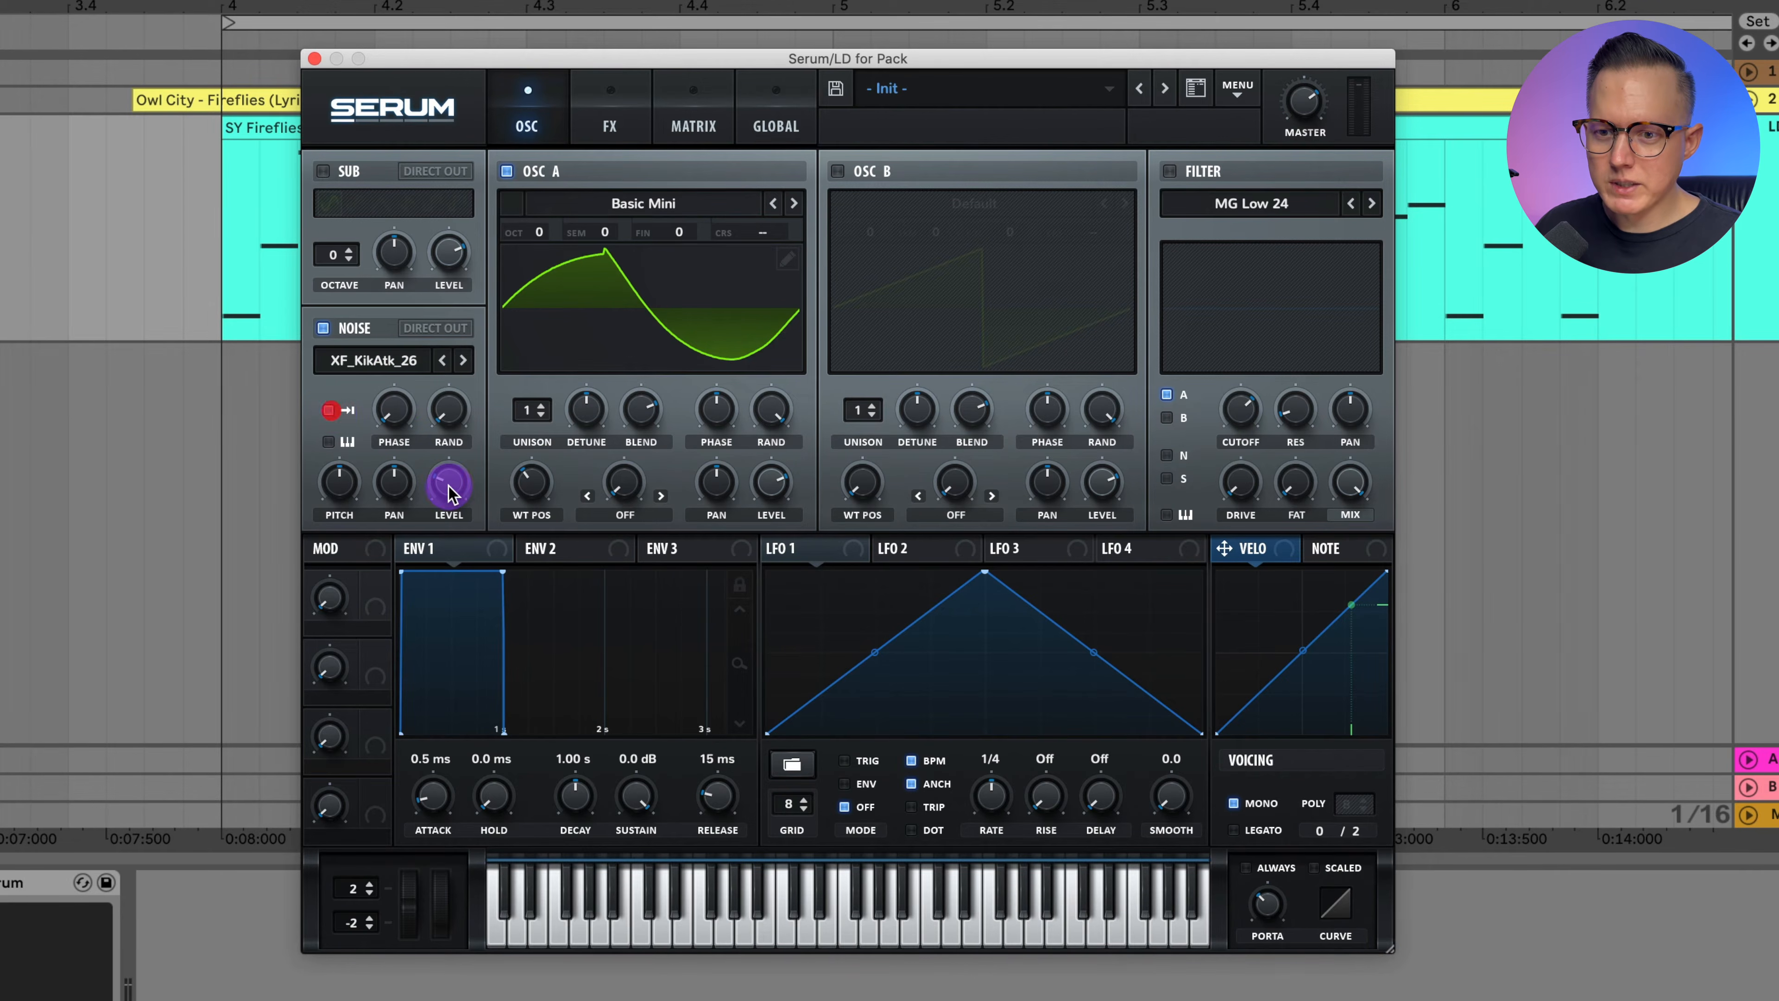
Raise the noise level and audition the following kick attack samples, stopping at XF_KikAtk_31
mouse_move(456, 479)
drag(456, 479, 487, 398)
click(462, 360)
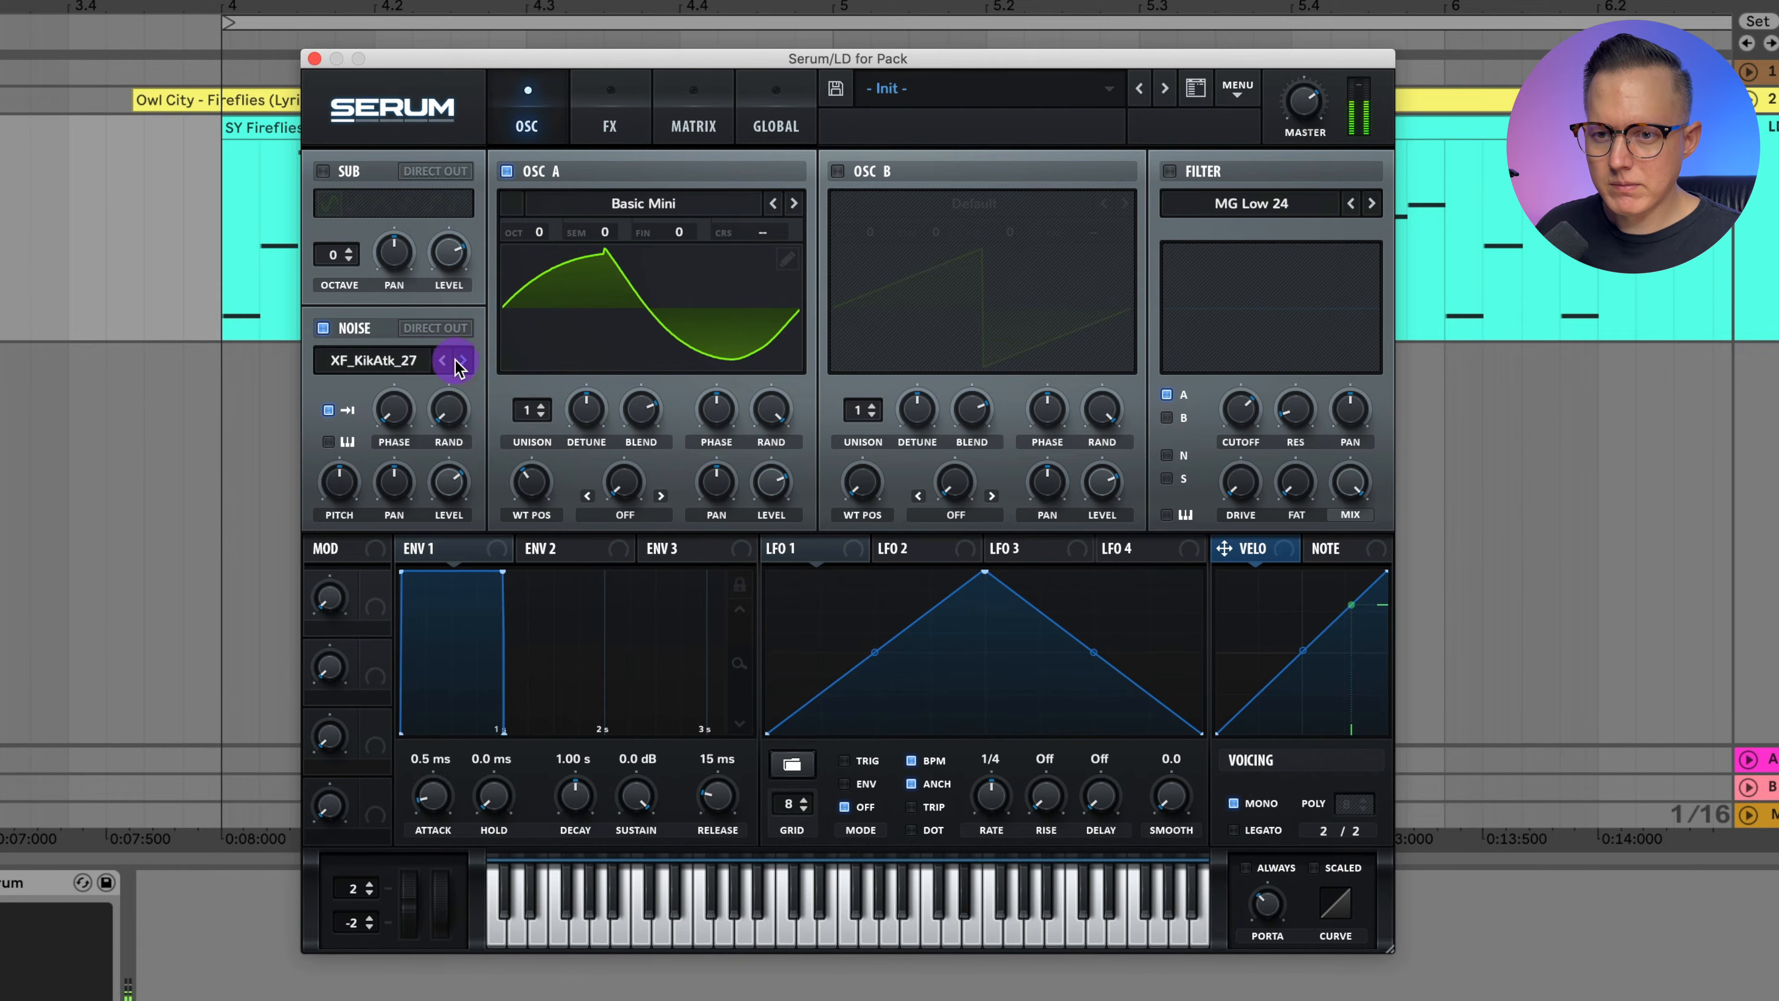
click(462, 360)
click(463, 361)
click(462, 360)
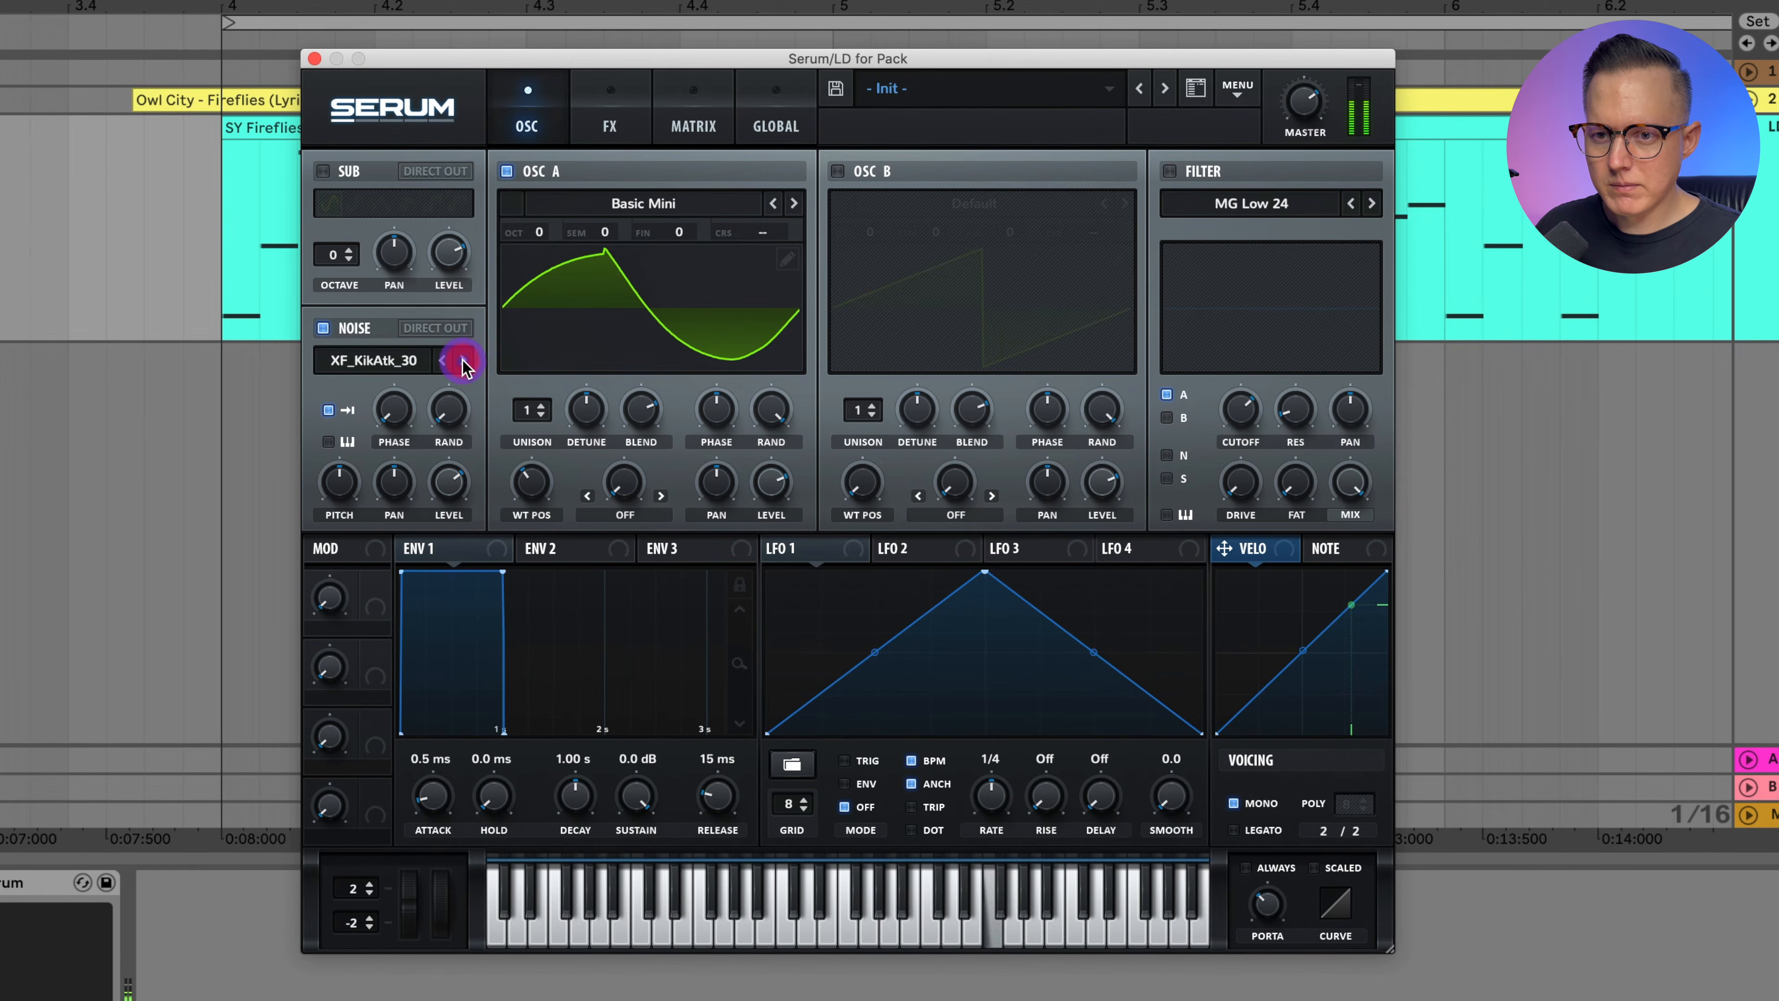
click(462, 360)
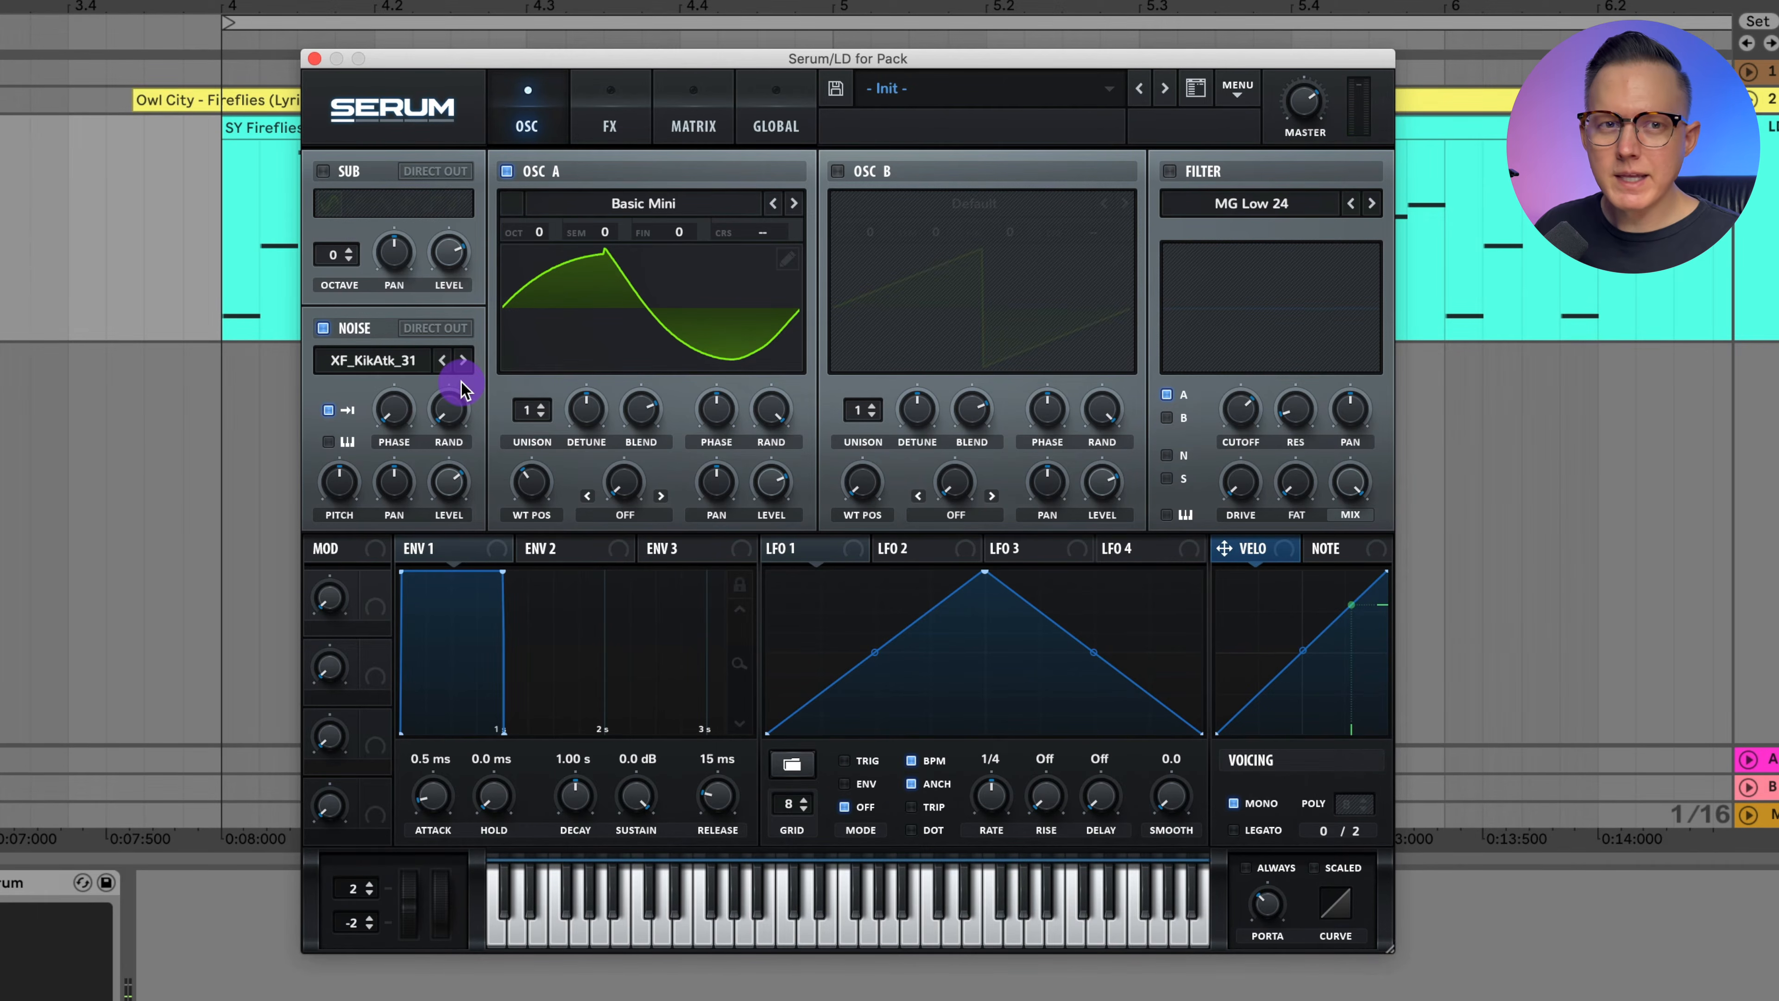
Lower the noise level and turn the noise oscillator off
drag(452, 484, 456, 544)
click(323, 328)
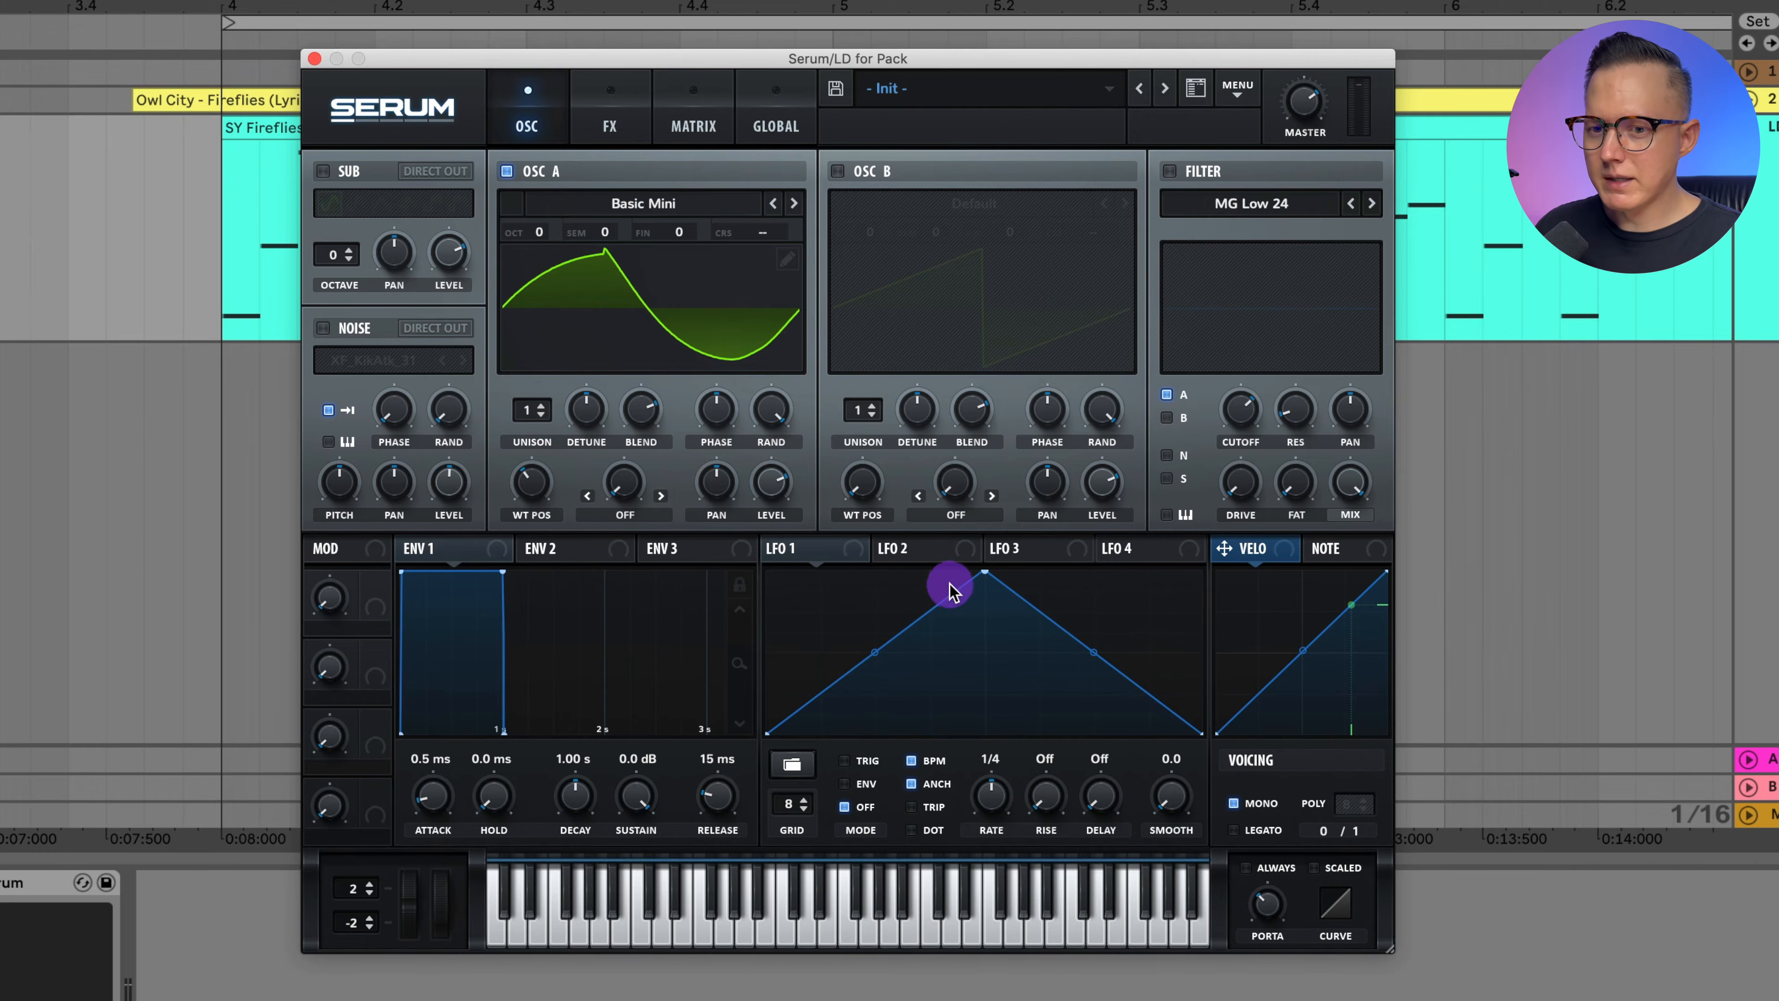
Shape LFO 1 into a steep concave decay starting at its peak and set its mode to ENV
drag(985, 573, 688, 531)
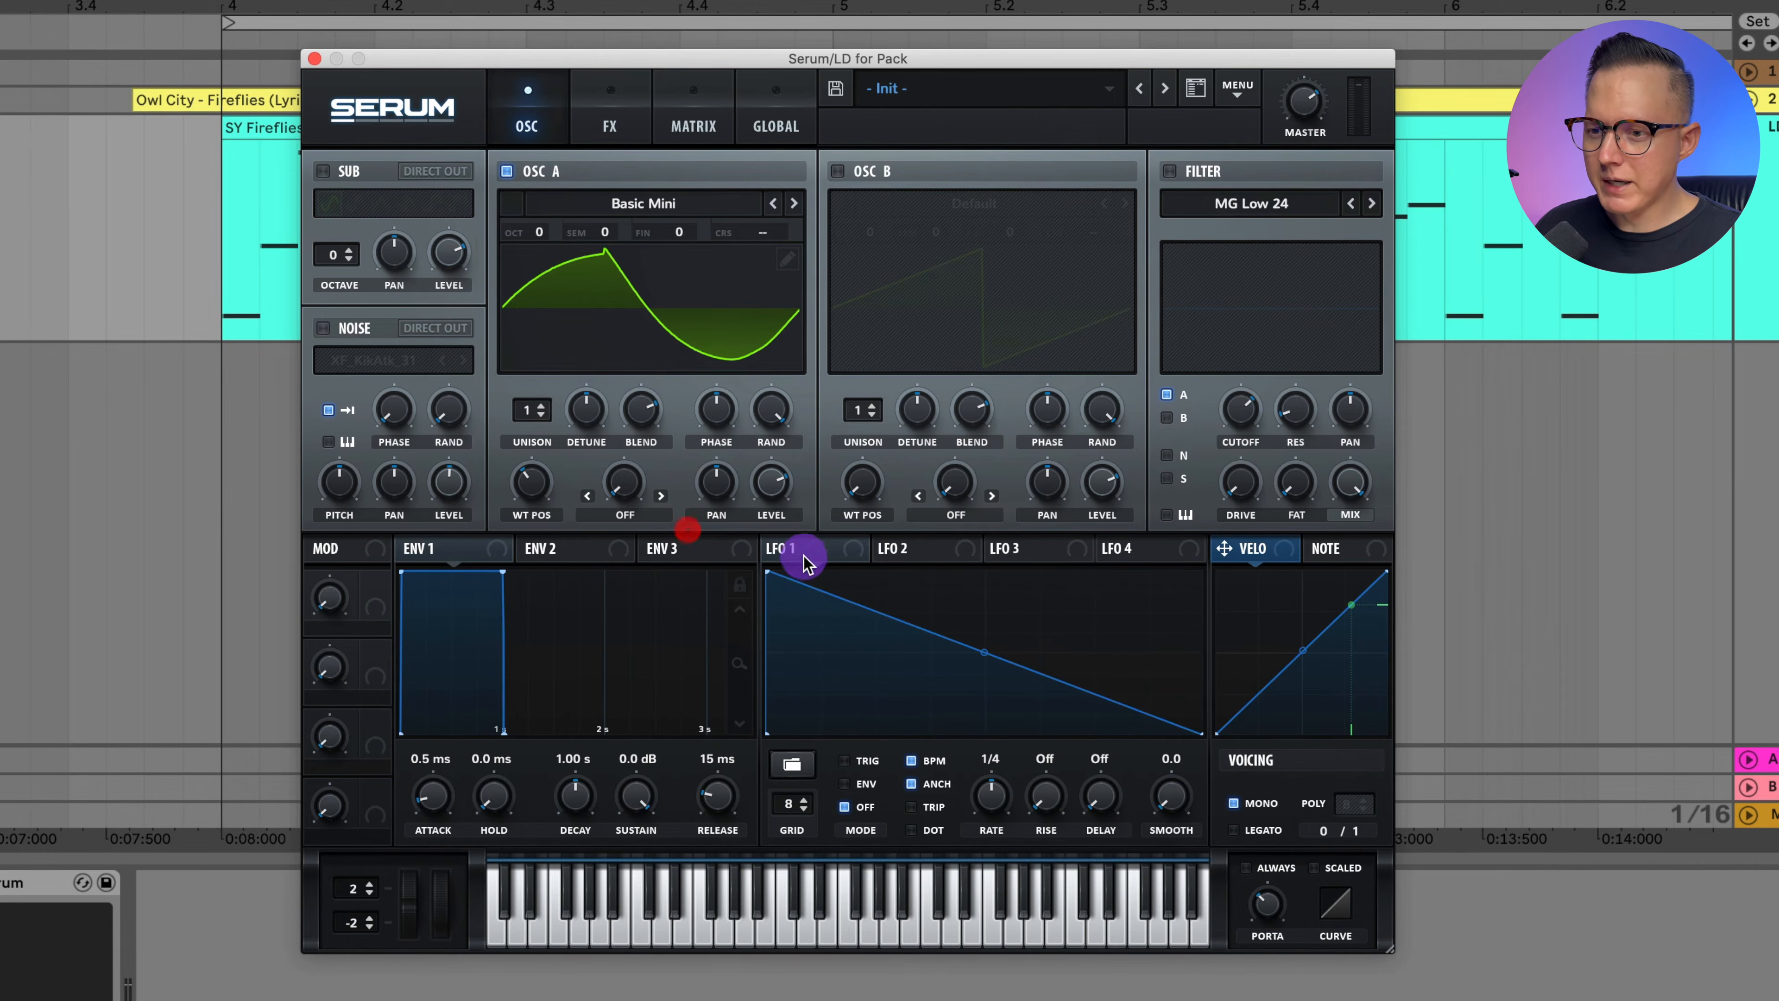
drag(985, 652, 990, 698)
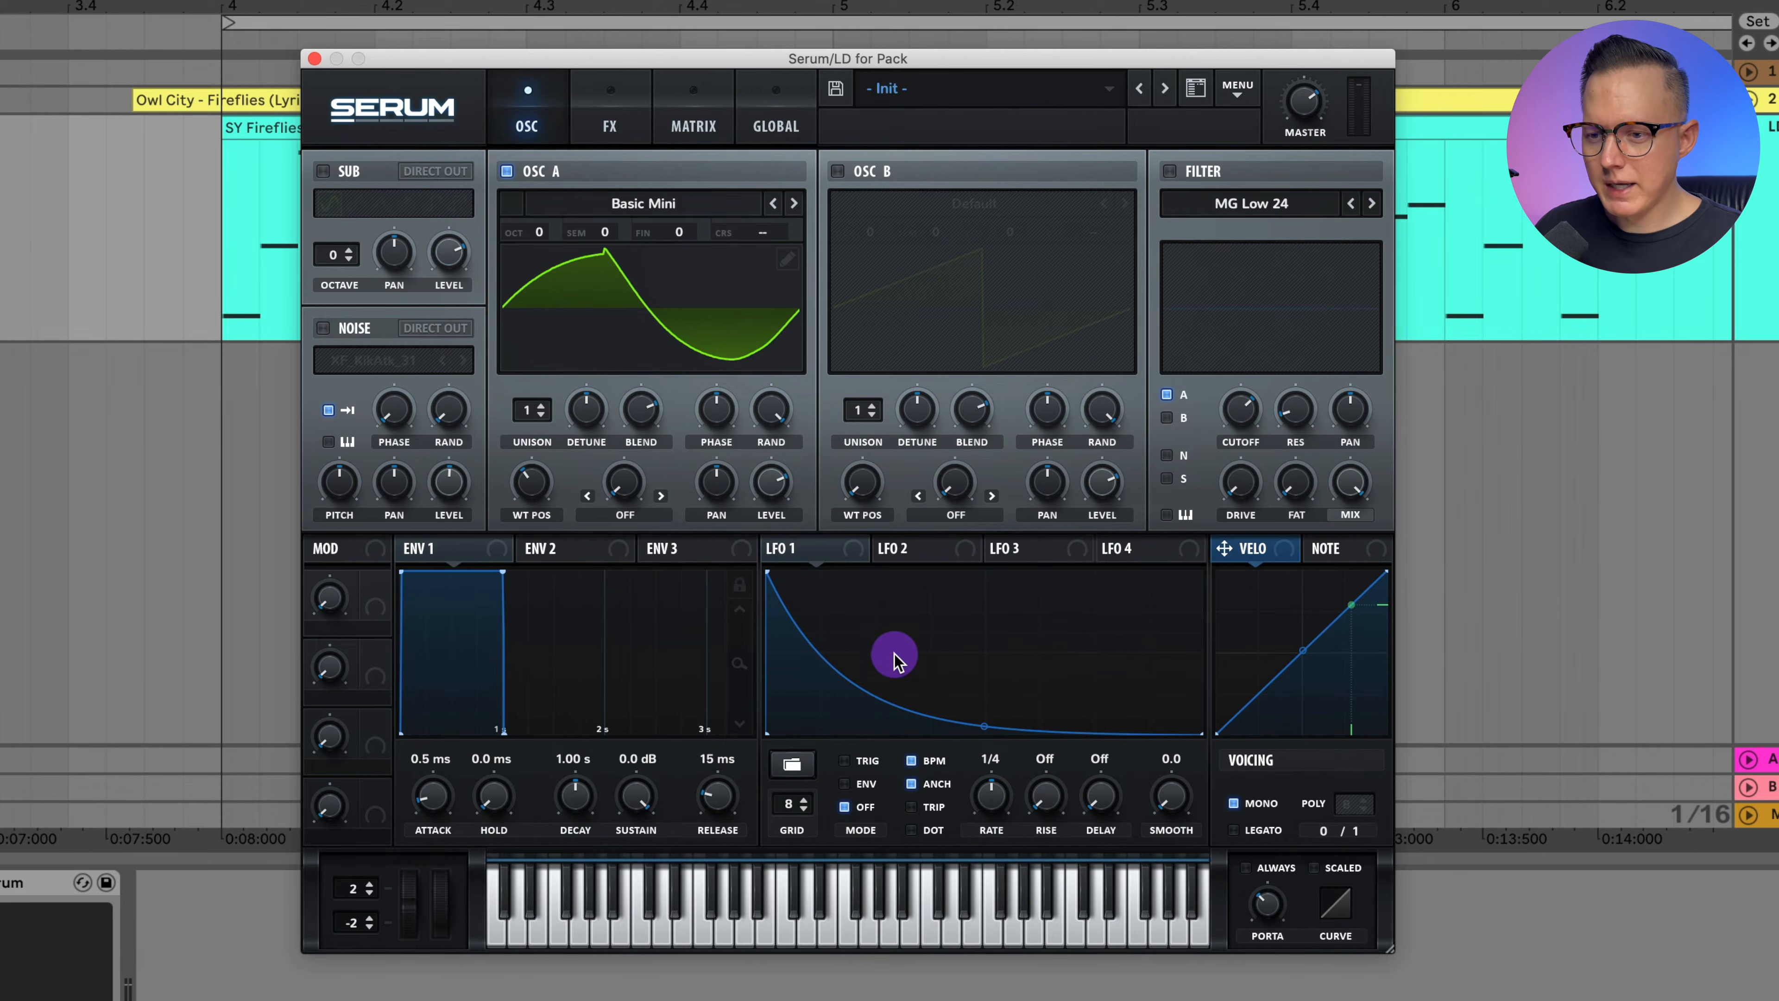
click(855, 784)
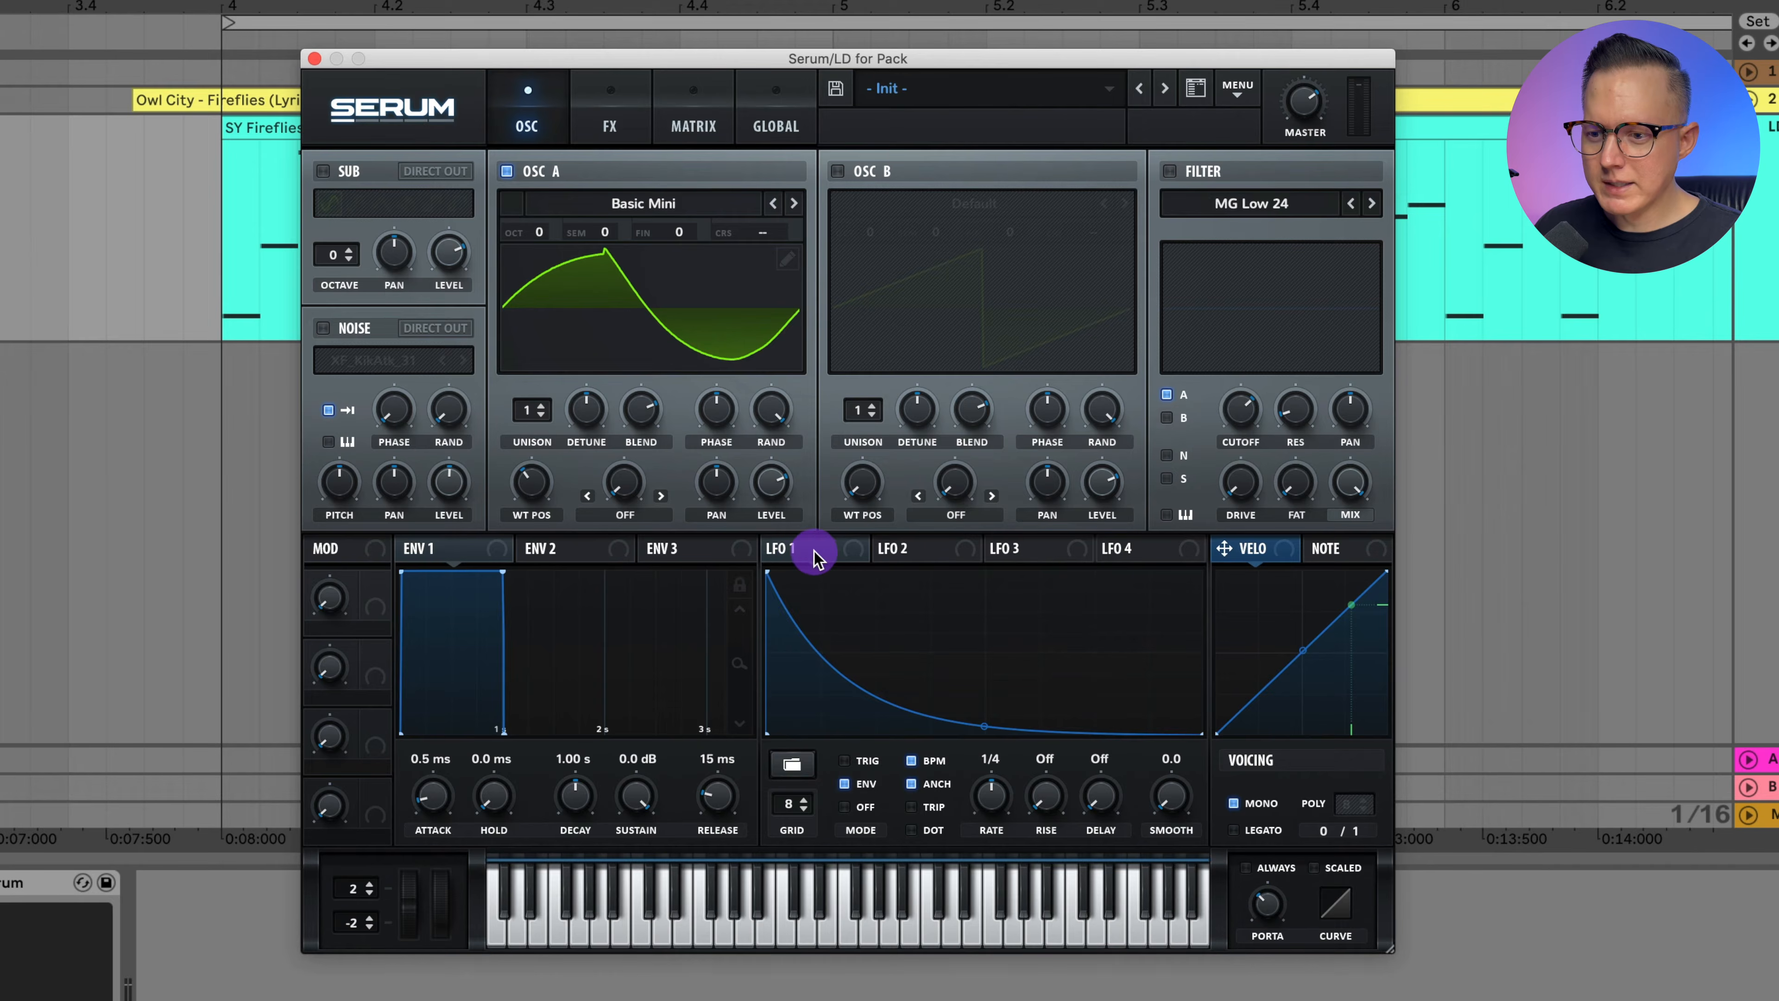
Set Env 2 to a short pluck with a 352 ms decay and 0% sustain
click(579, 548)
drag(504, 573, 409, 747)
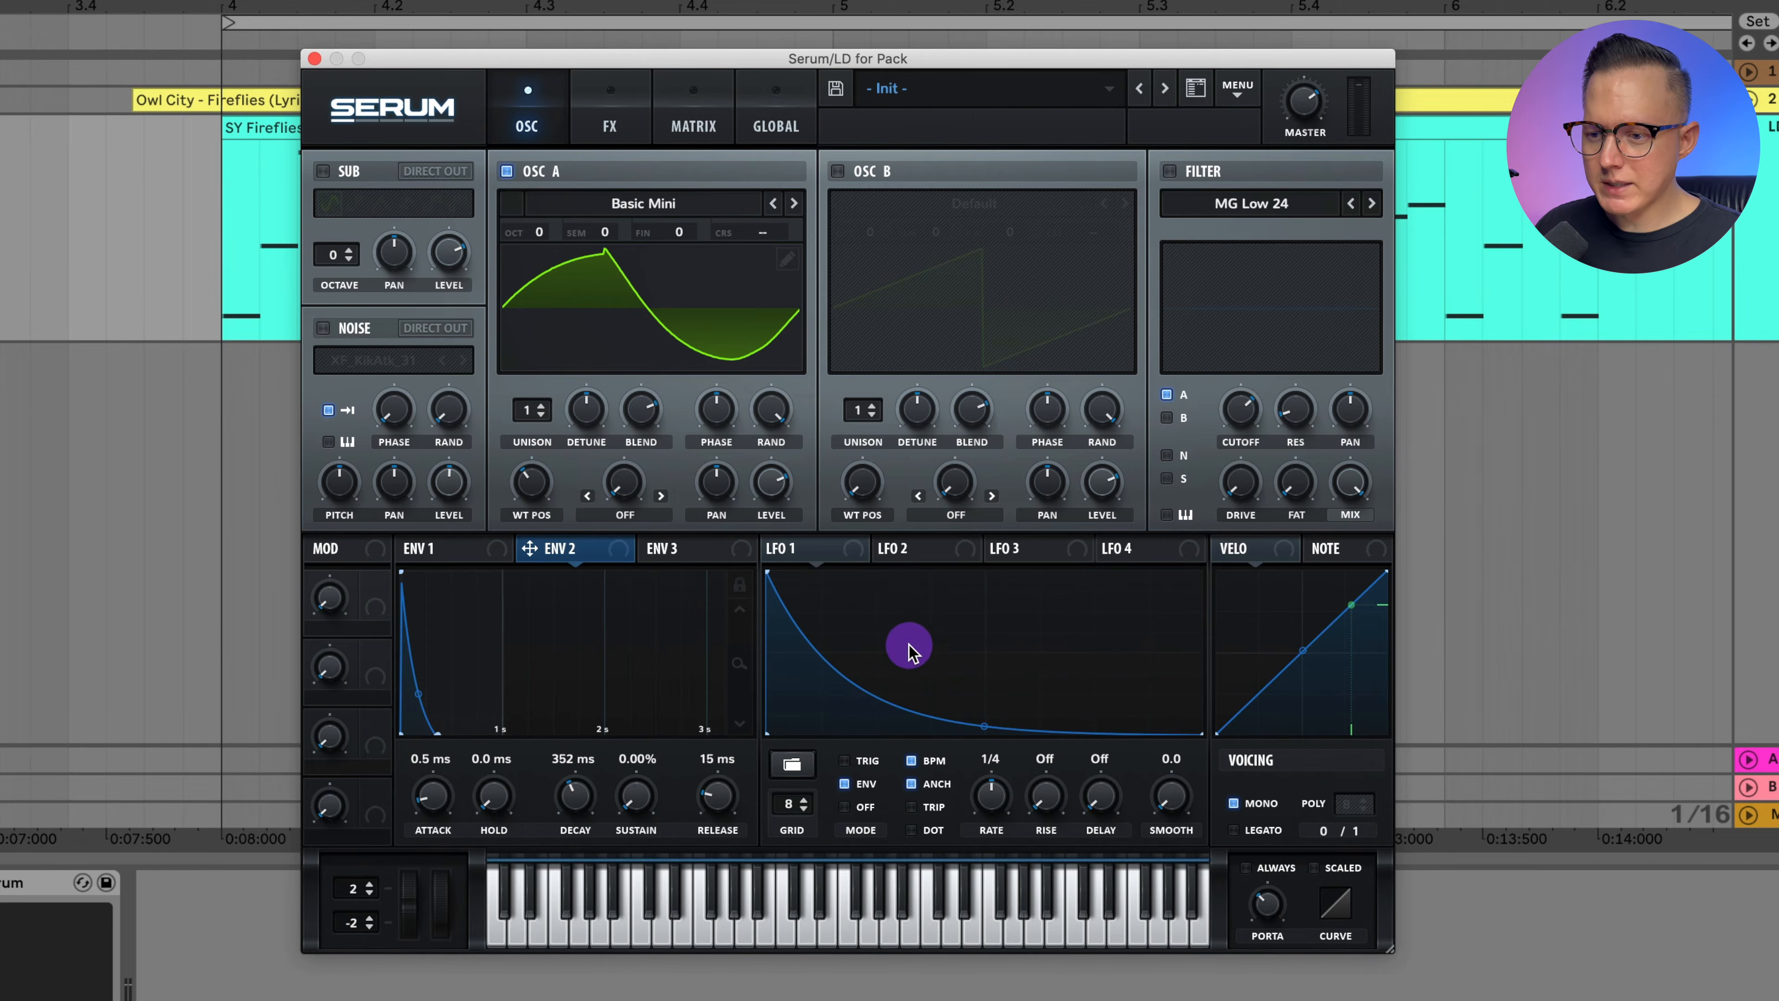
Turn off LFO 1's BPM sync, set its rate to 48.2 Hz and reselect Env 2
click(811, 548)
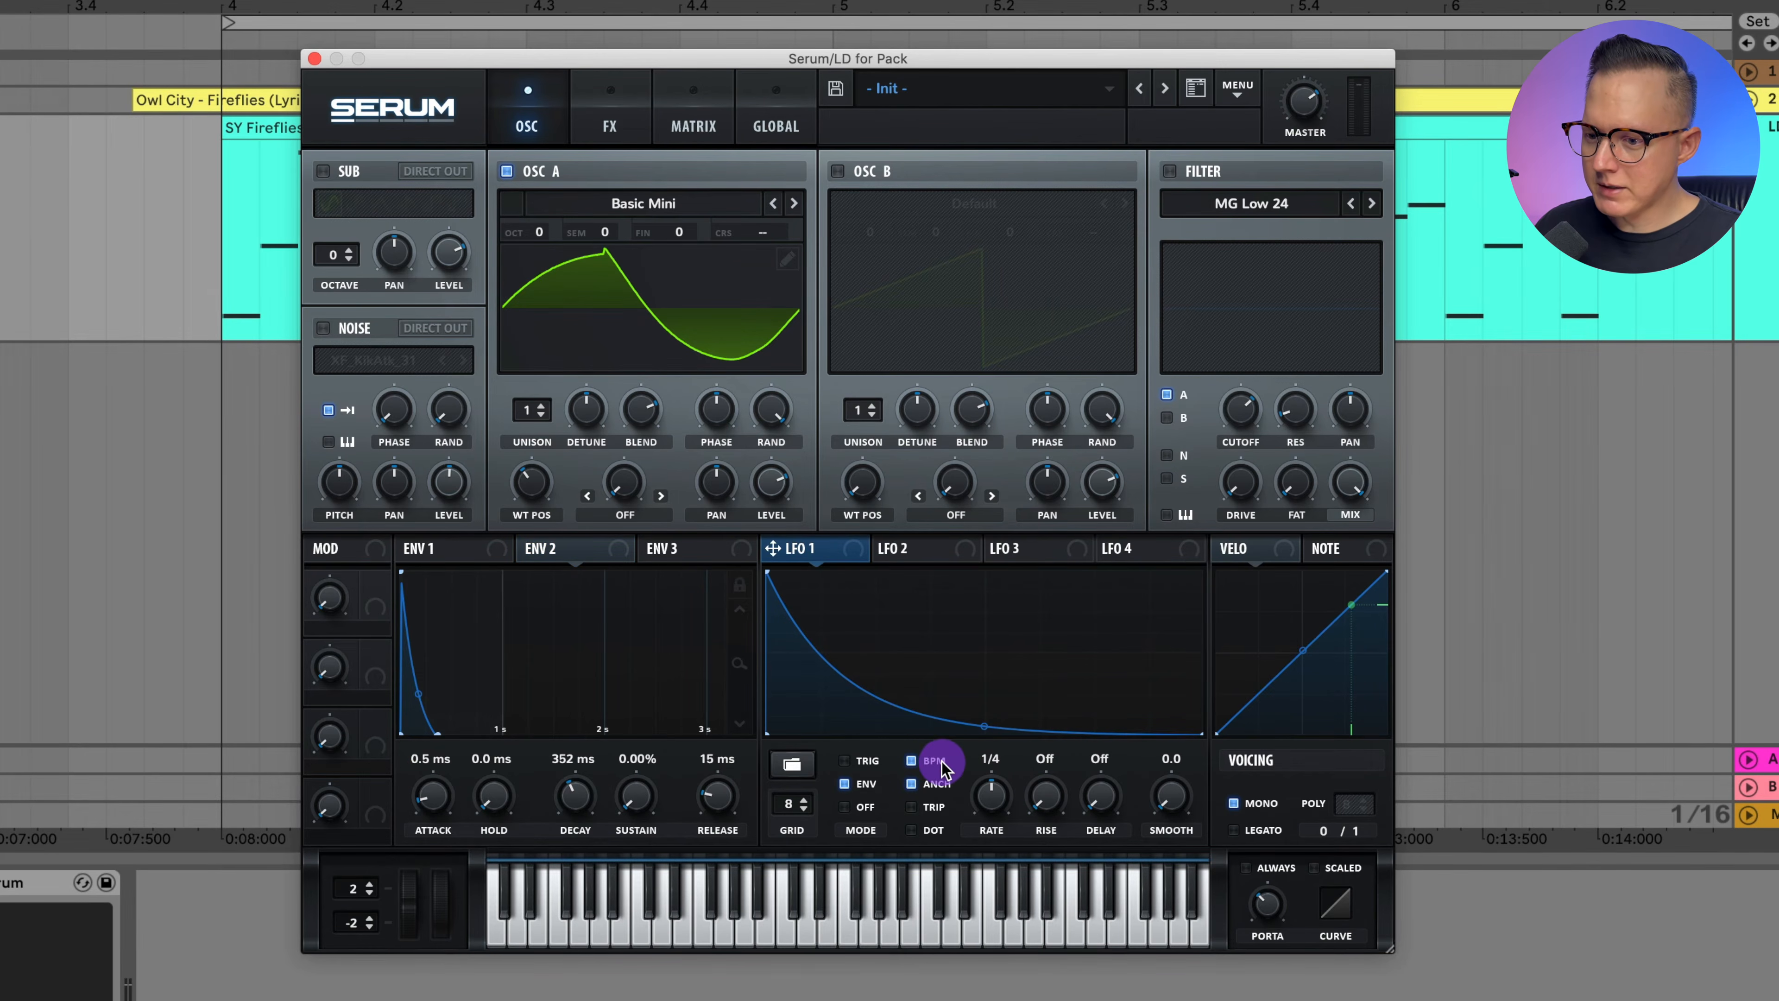
click(935, 761)
drag(992, 780, 1016, 739)
click(569, 549)
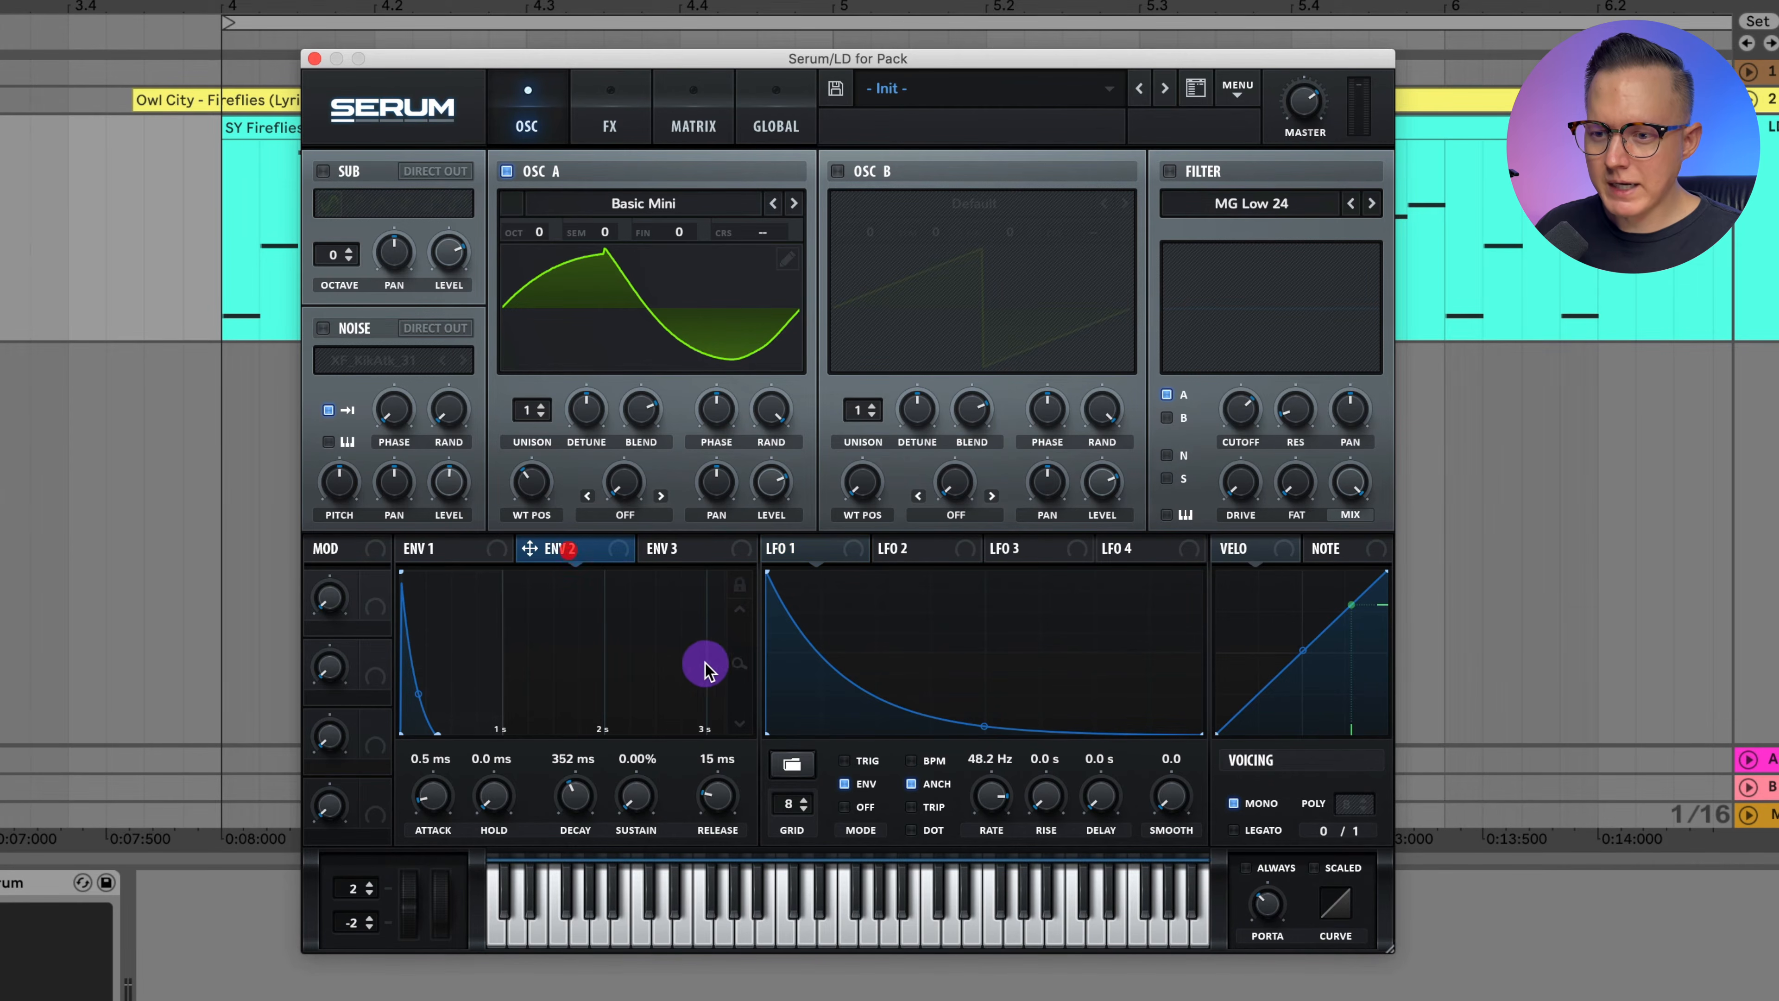
Shorten Env 2's decay to 189 ms
click(719, 796)
drag(575, 808, 584, 818)
drag(717, 717, 782, 767)
Try modulating oscillator A's coarse pitch with LFO 1 and adjust the modulation depth
click(804, 553)
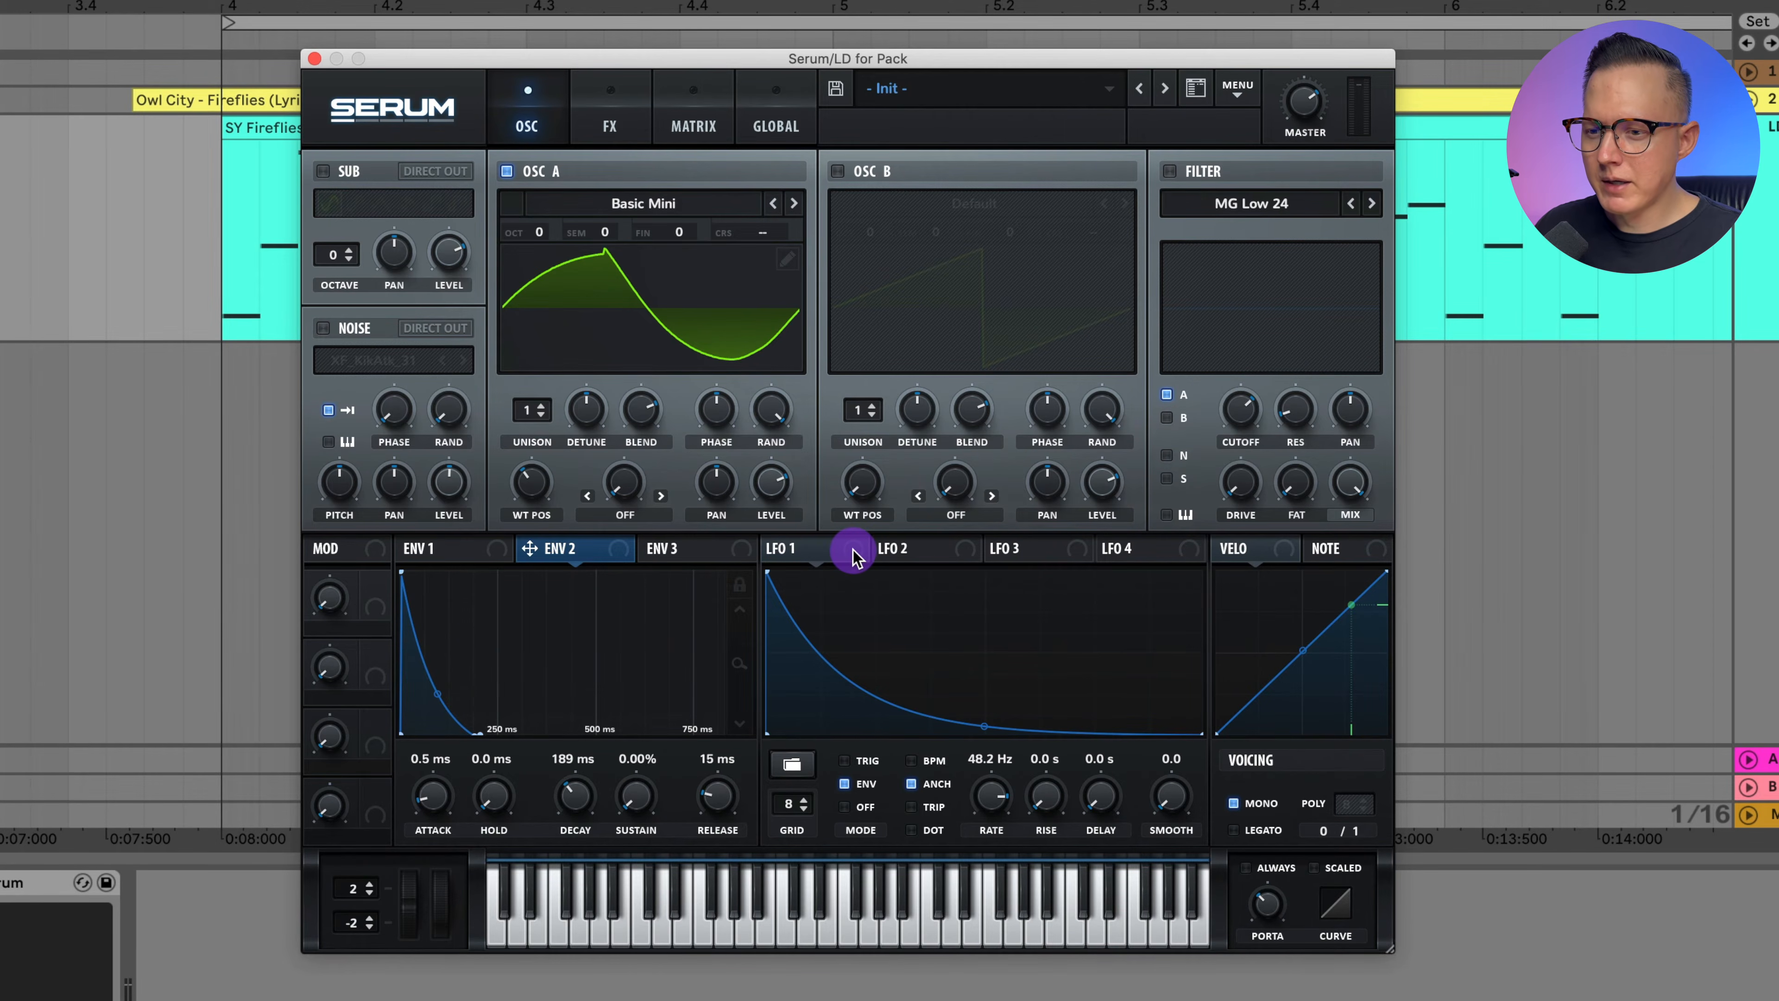
drag(841, 558, 765, 242)
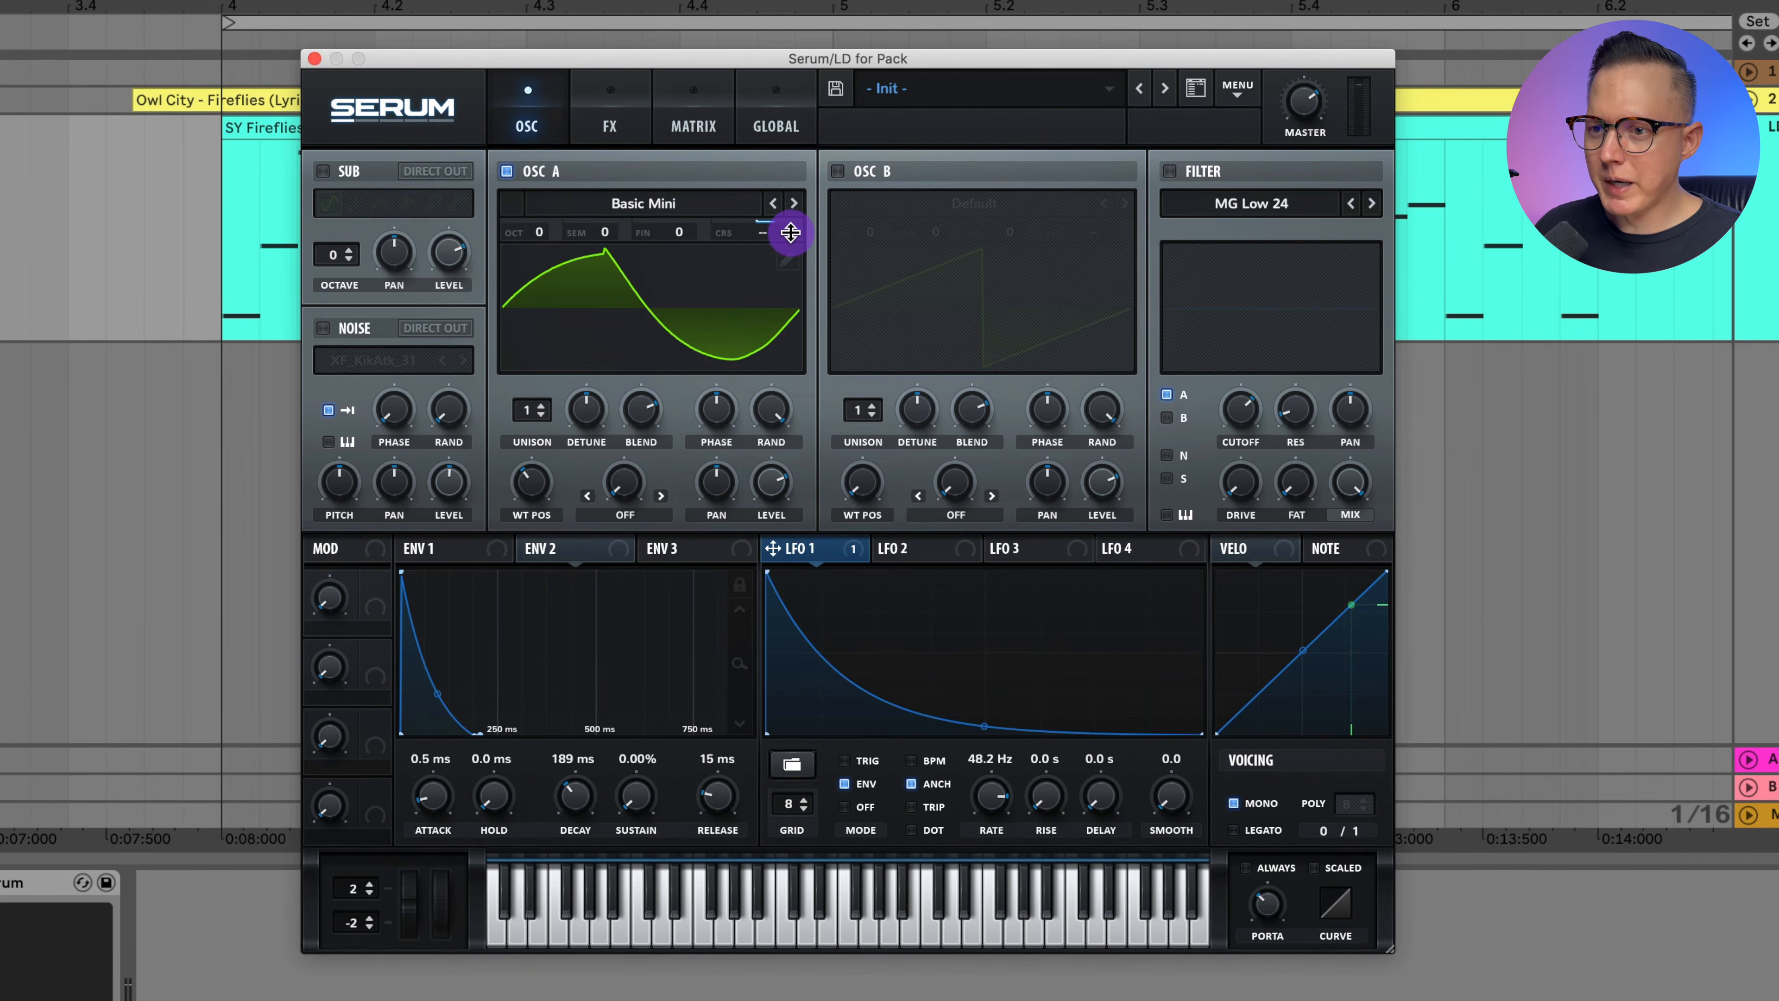
drag(791, 232, 806, 267)
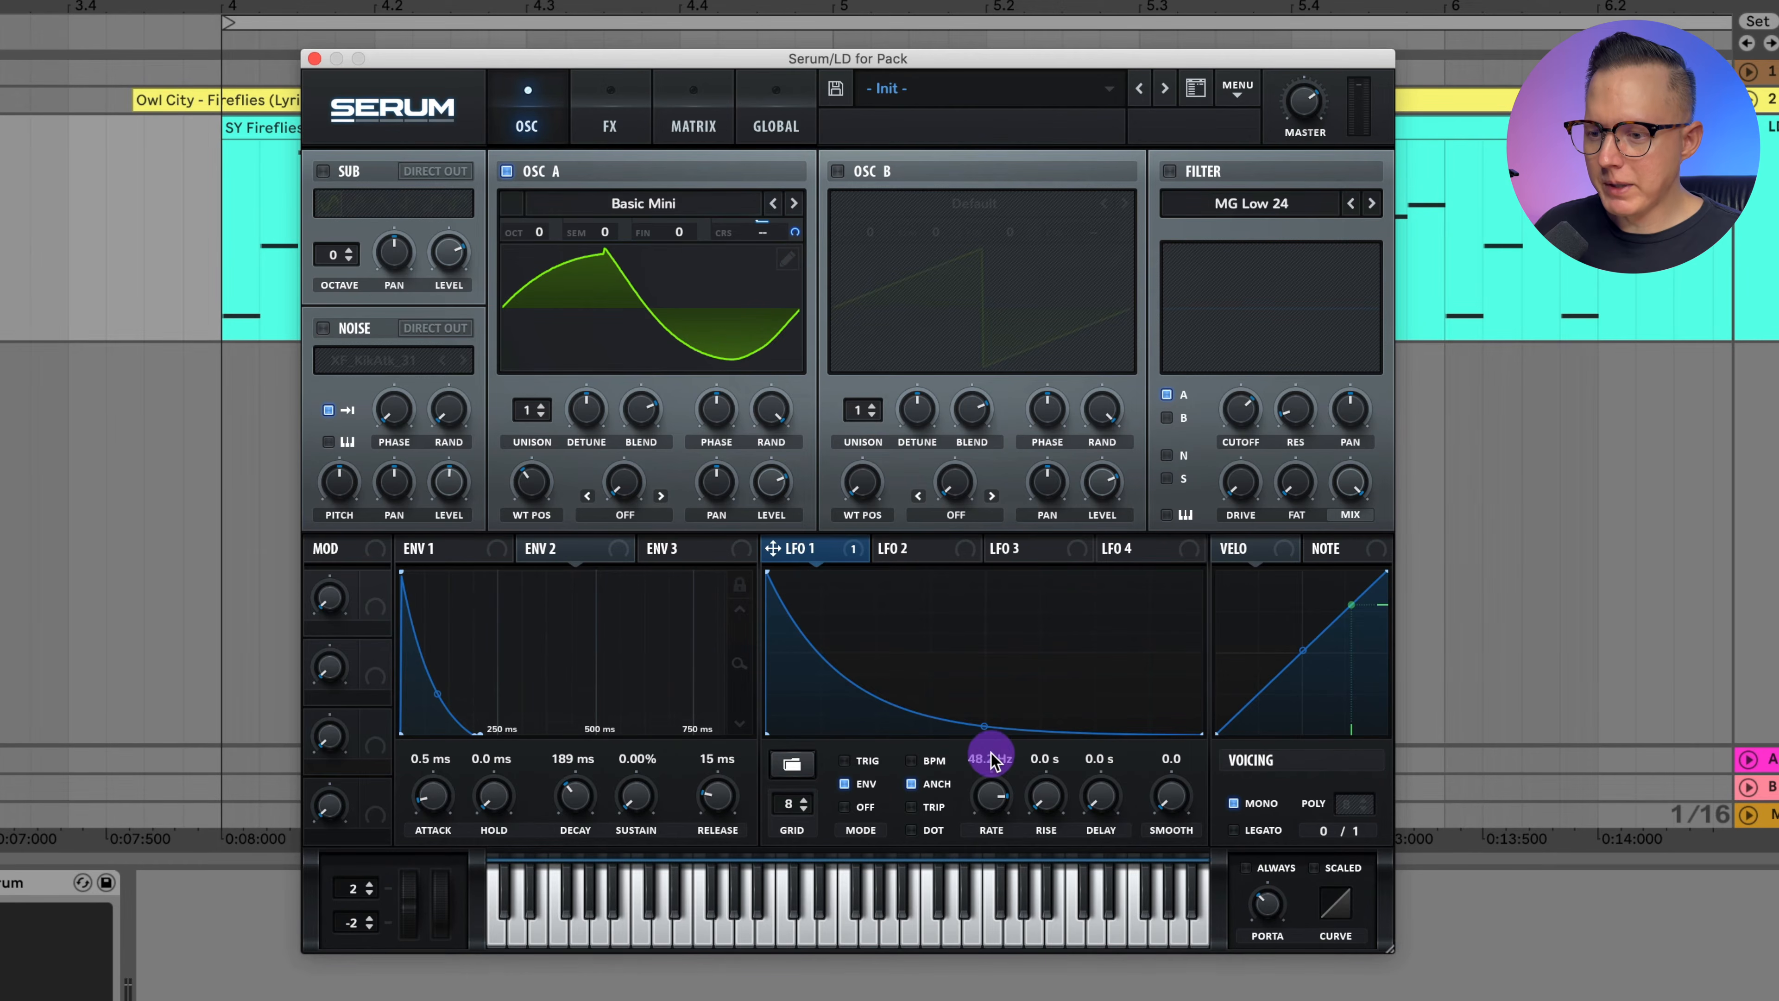
Audition LFO 1 rates of 41.6, 100, 53.7 and 89.6 Hz while adjusting the depth of the coarse pitch modulation
drag(991, 760, 994, 813)
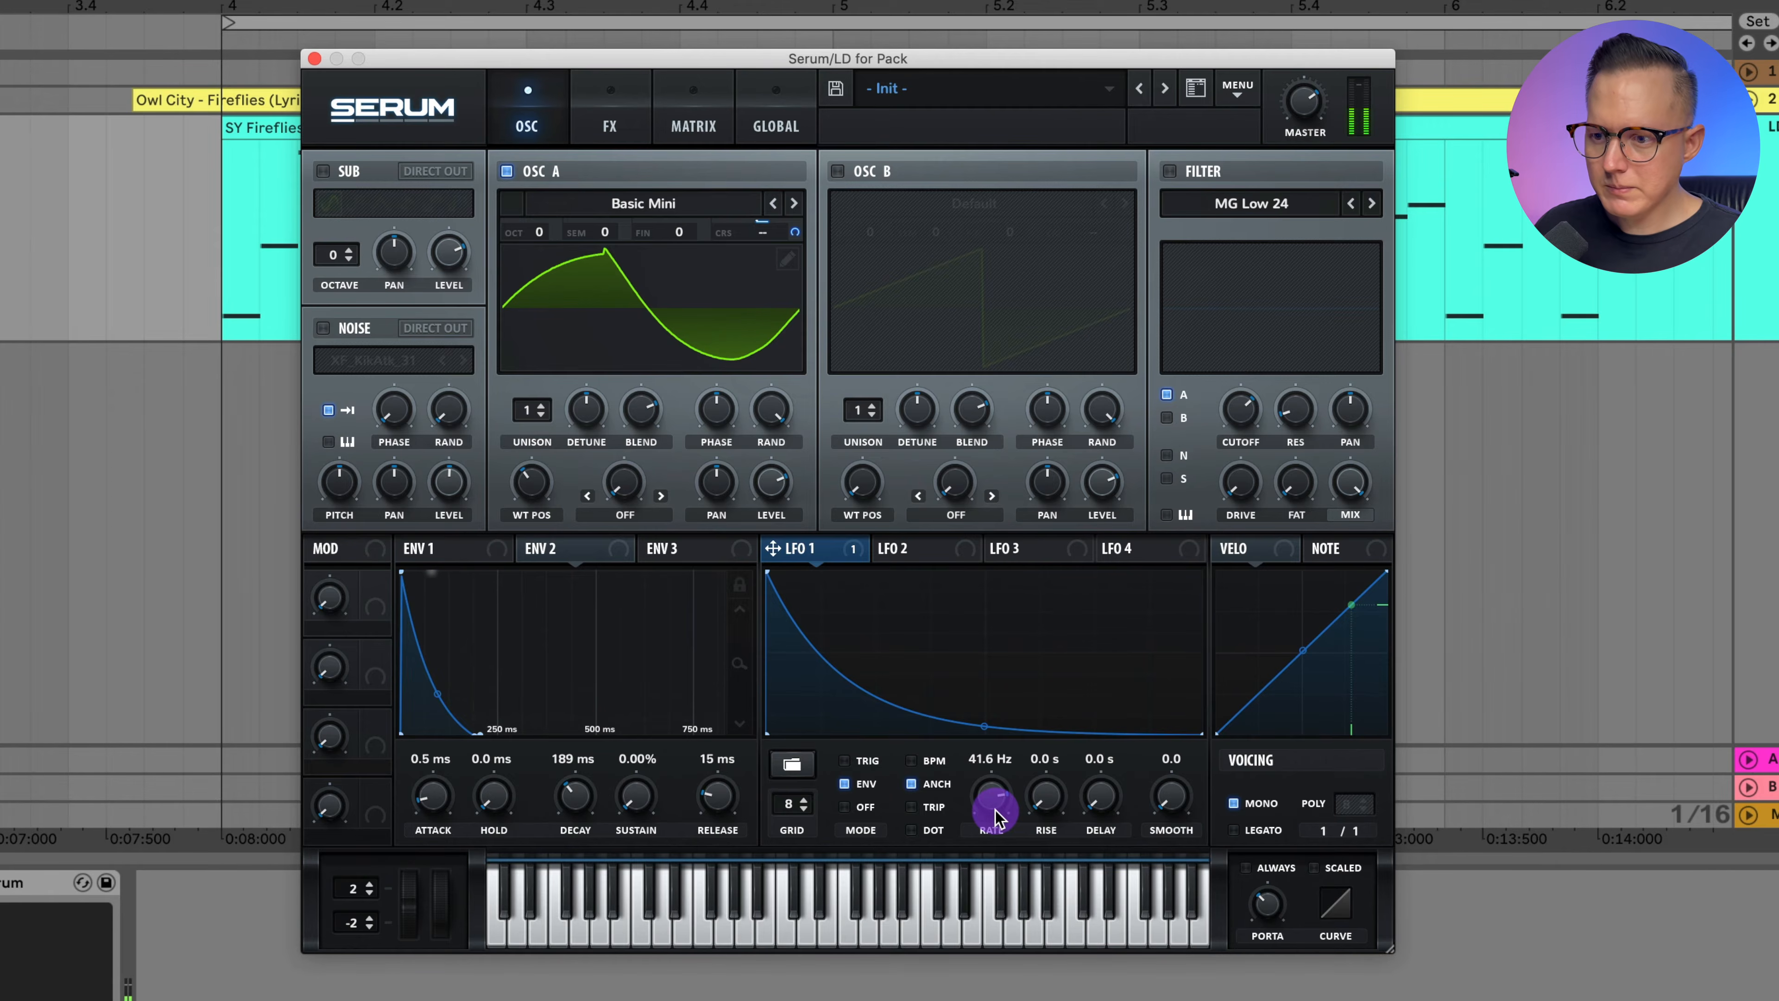
key(space)
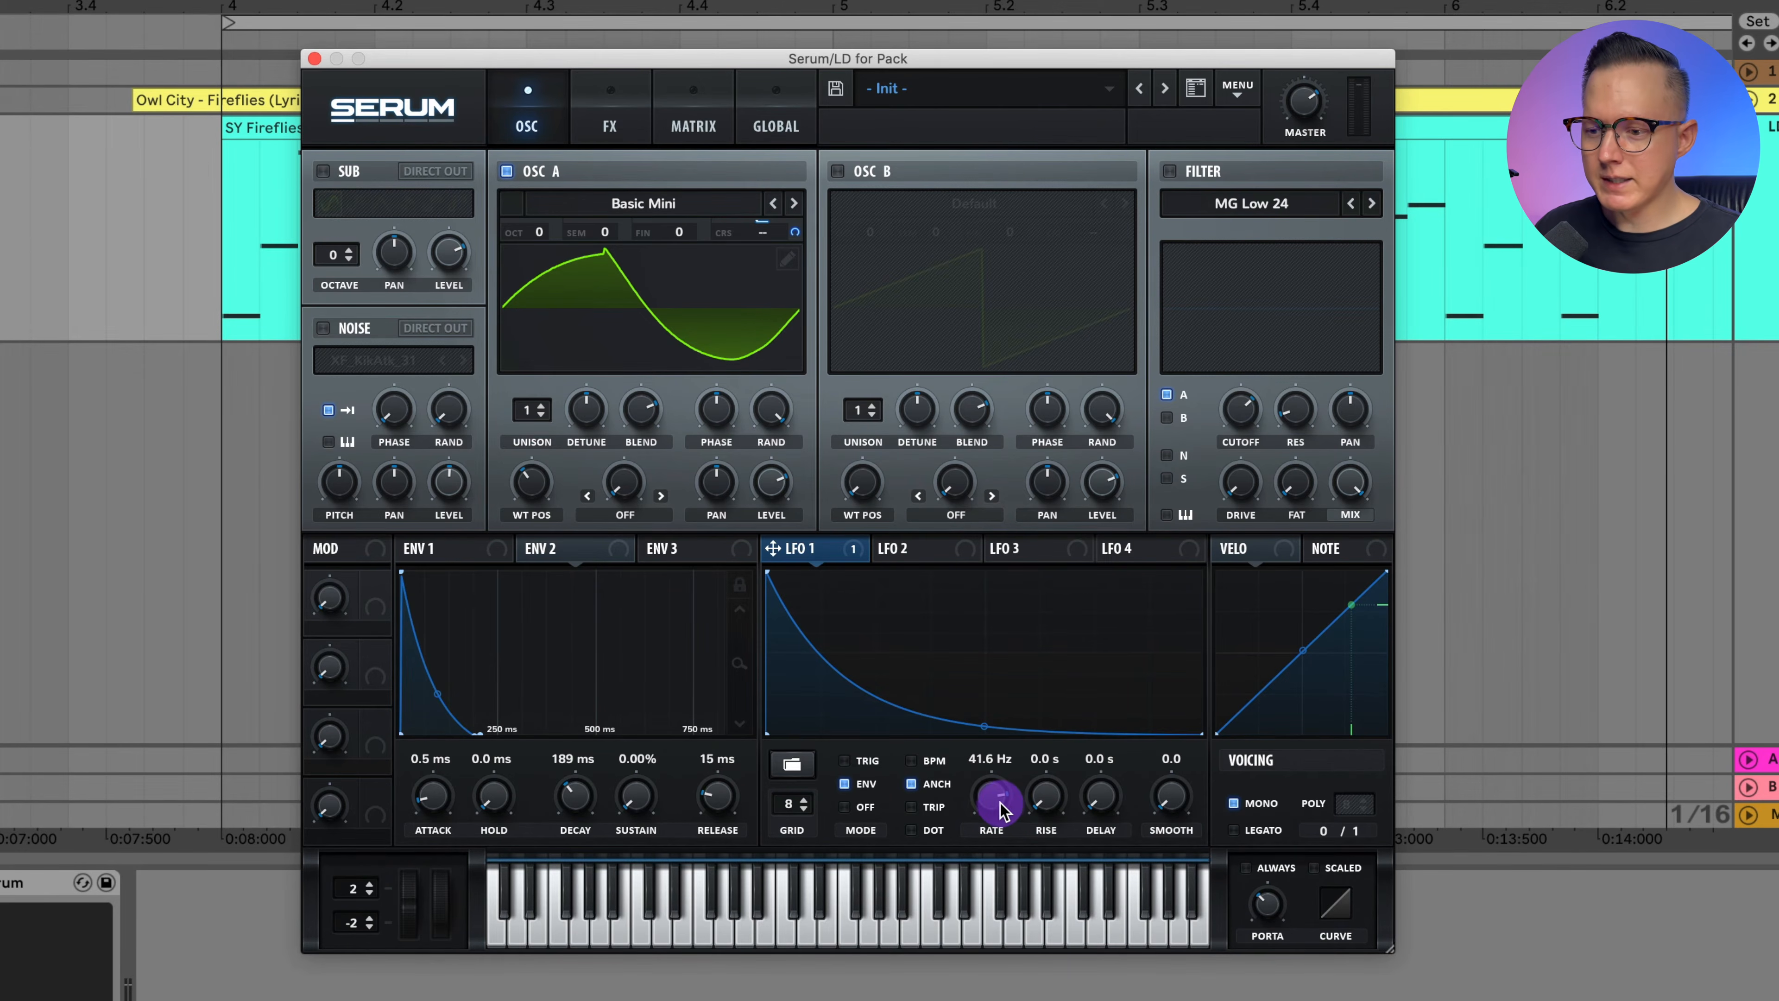
drag(1003, 810, 1005, 706)
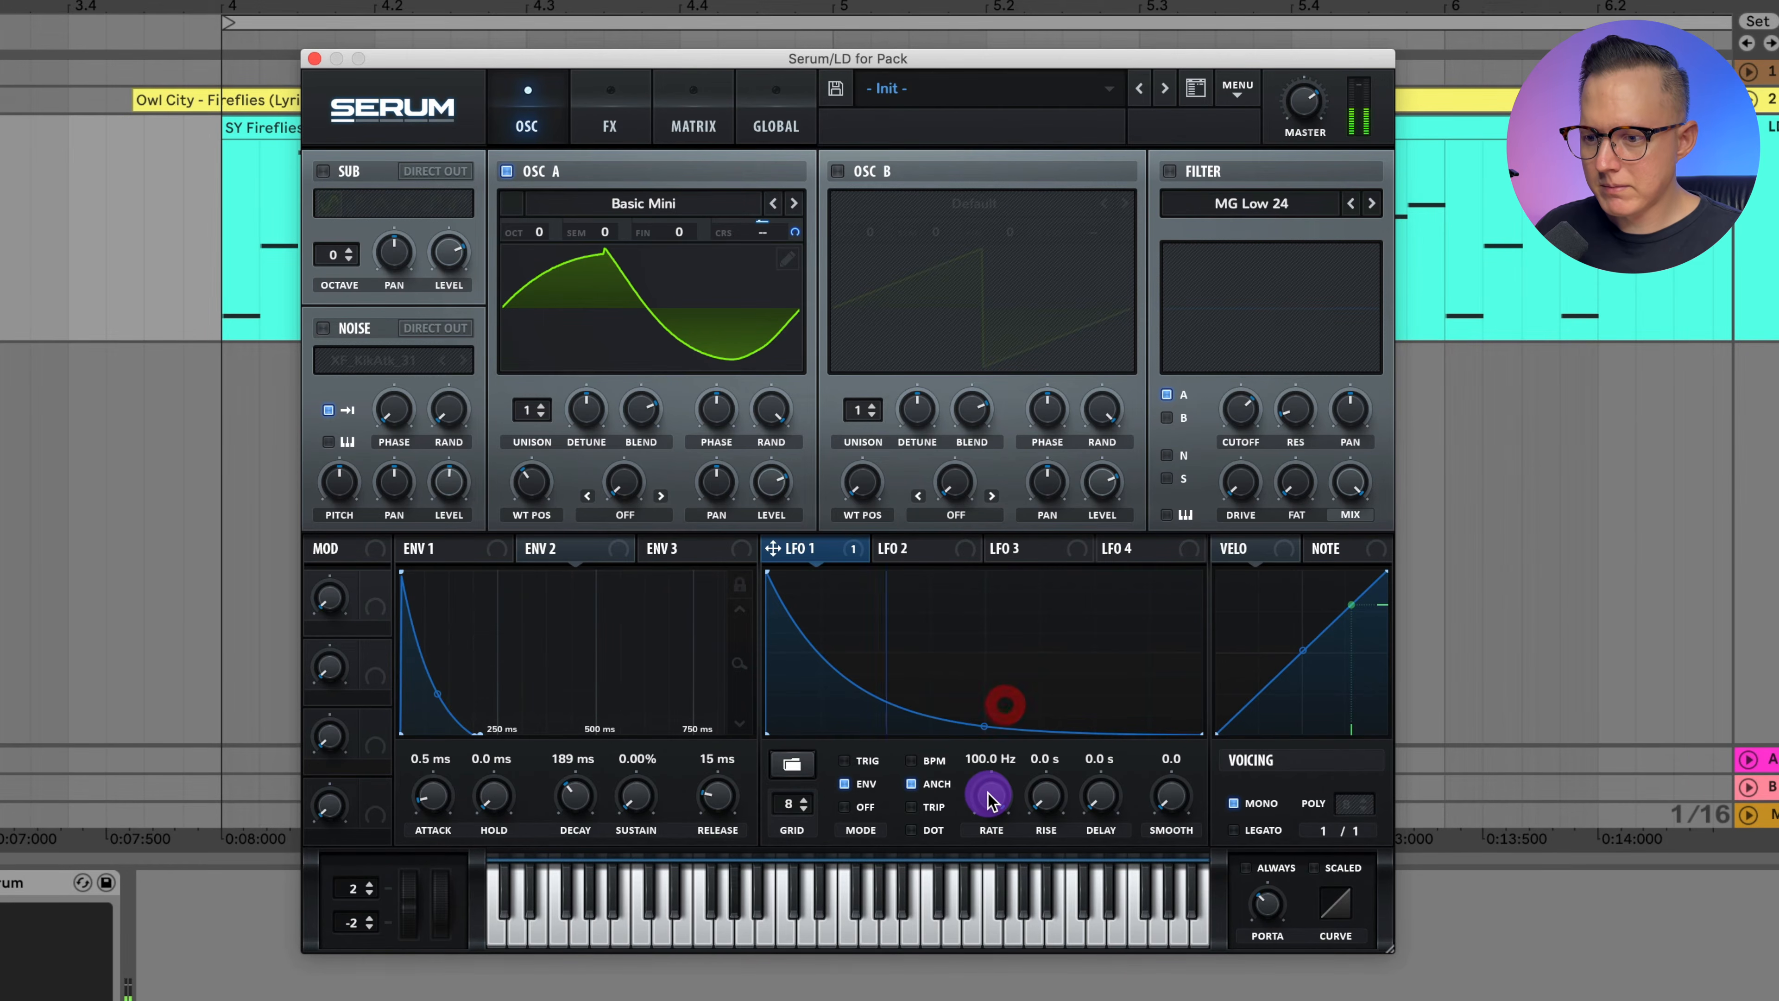
drag(799, 235, 802, 218)
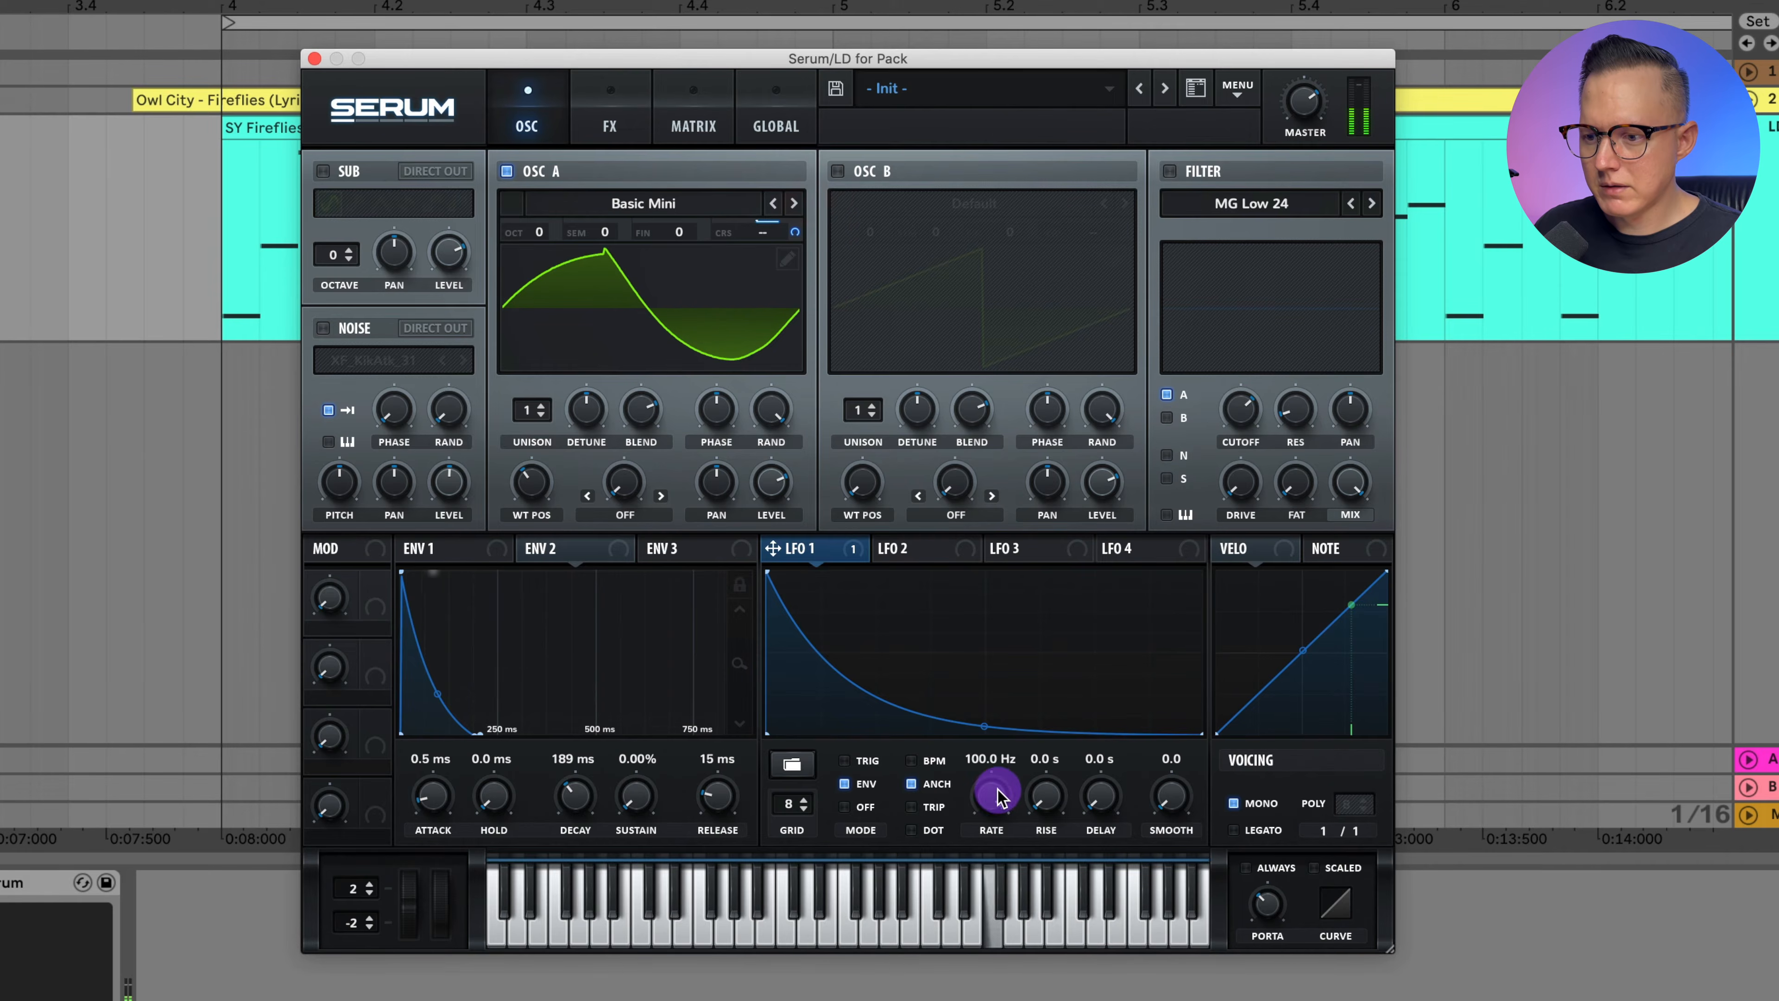
drag(990, 785, 993, 825)
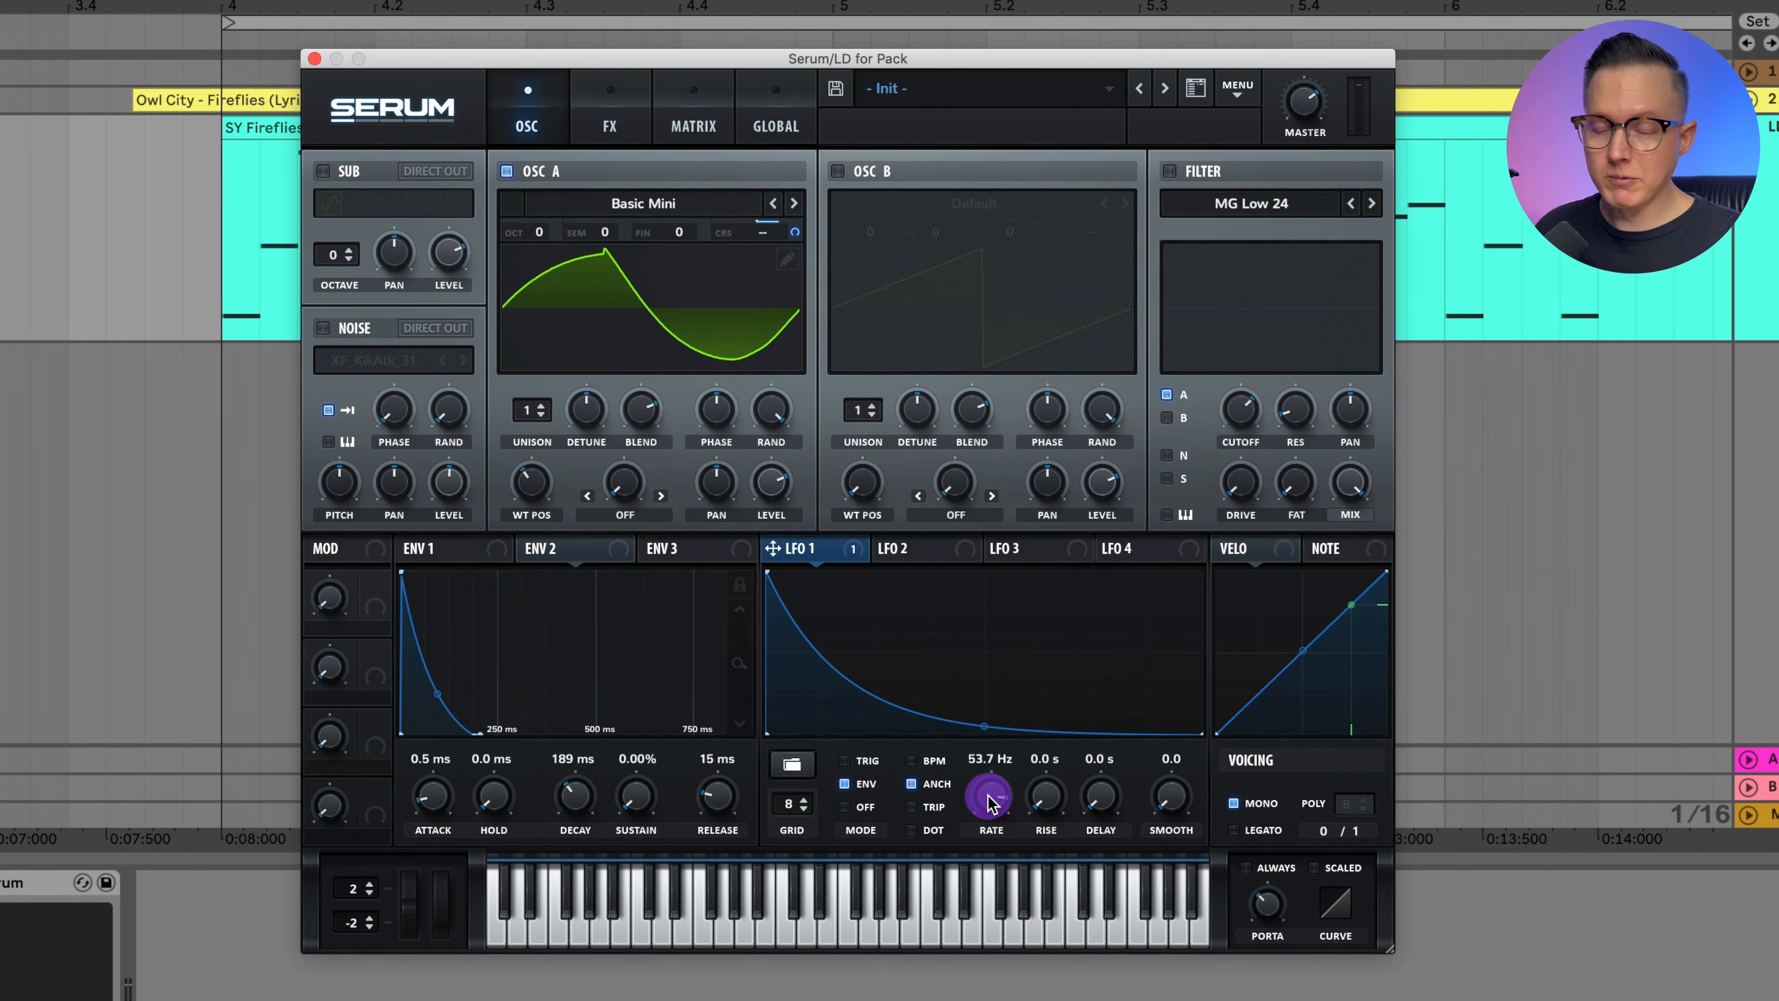
drag(989, 800, 993, 771)
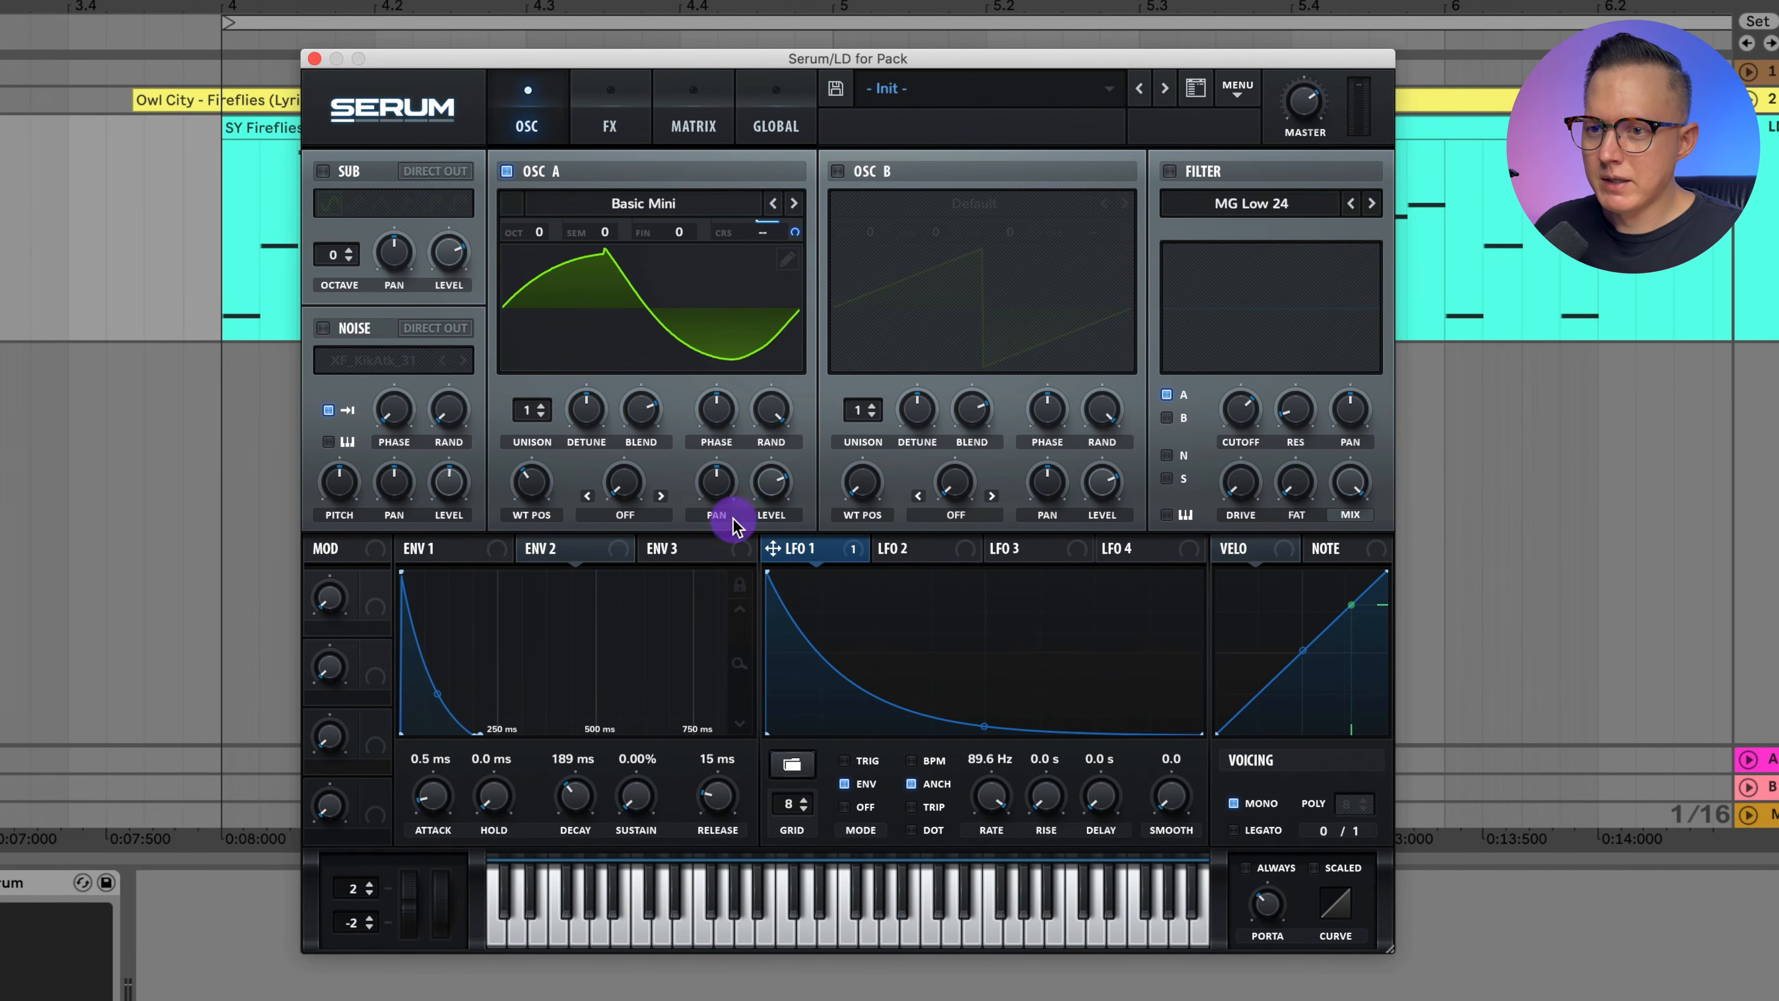
Remove all modulators from oscillator A's coarse pitch and assign LFO 1 to its warp amount instead
right_click(795, 231)
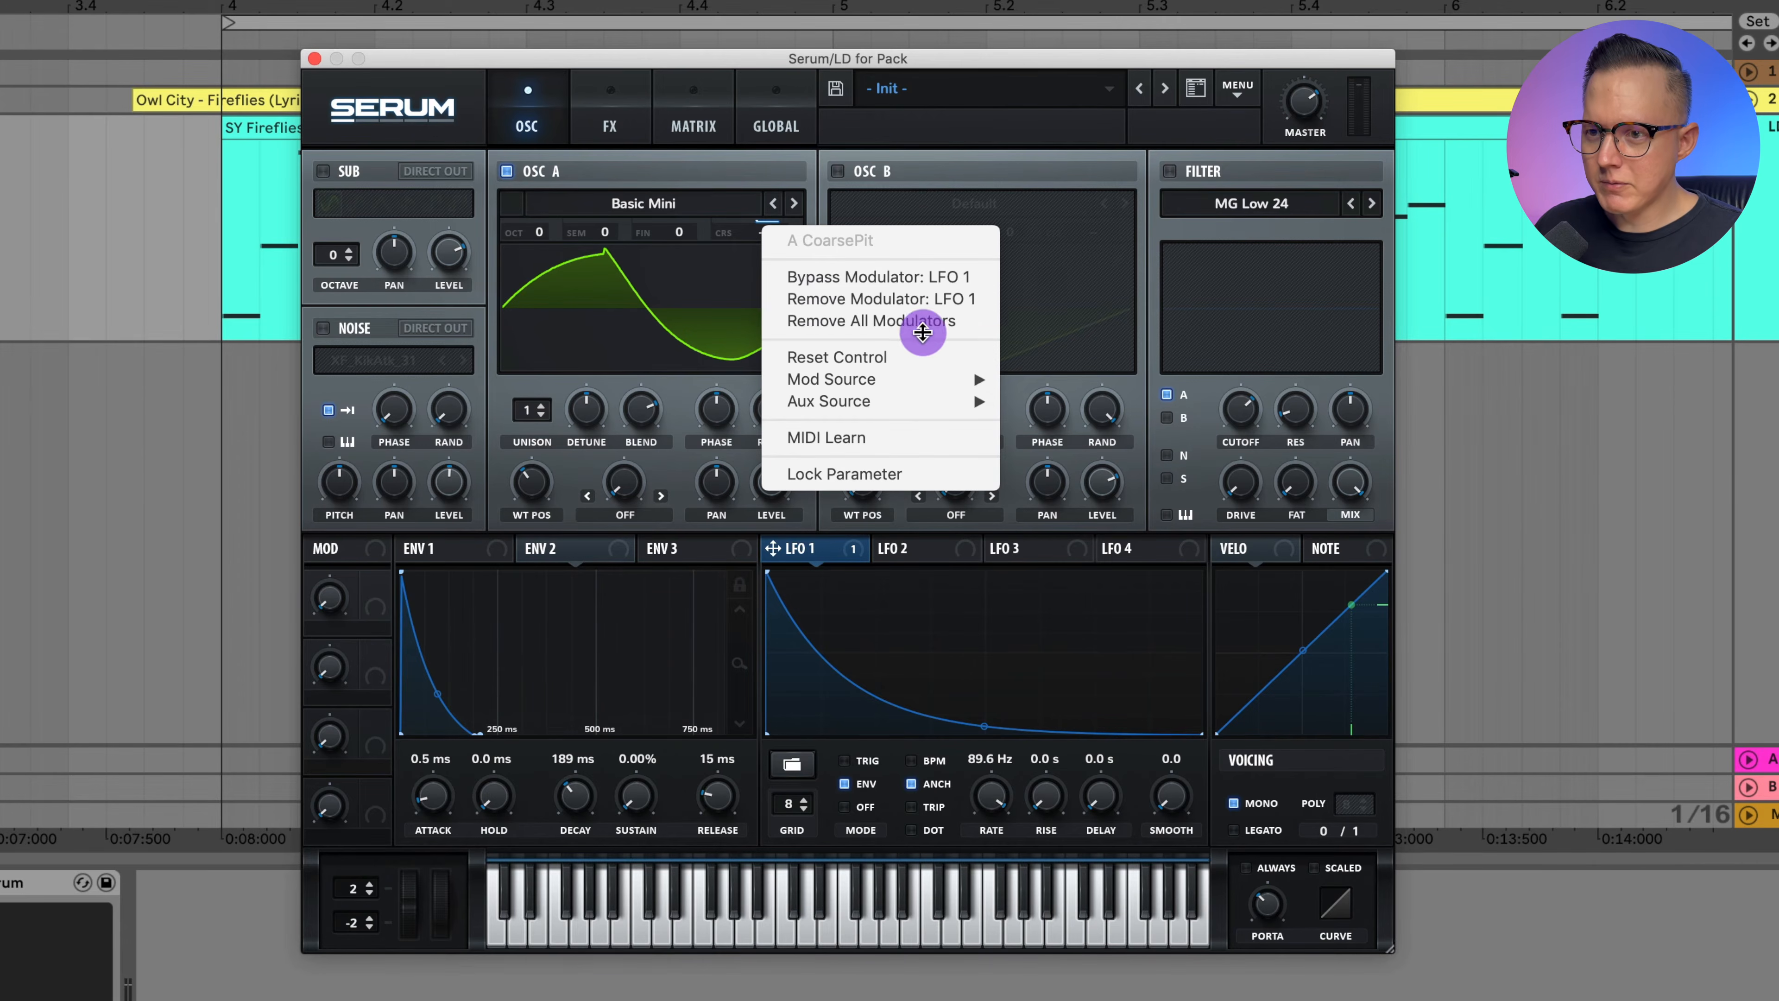
click(914, 320)
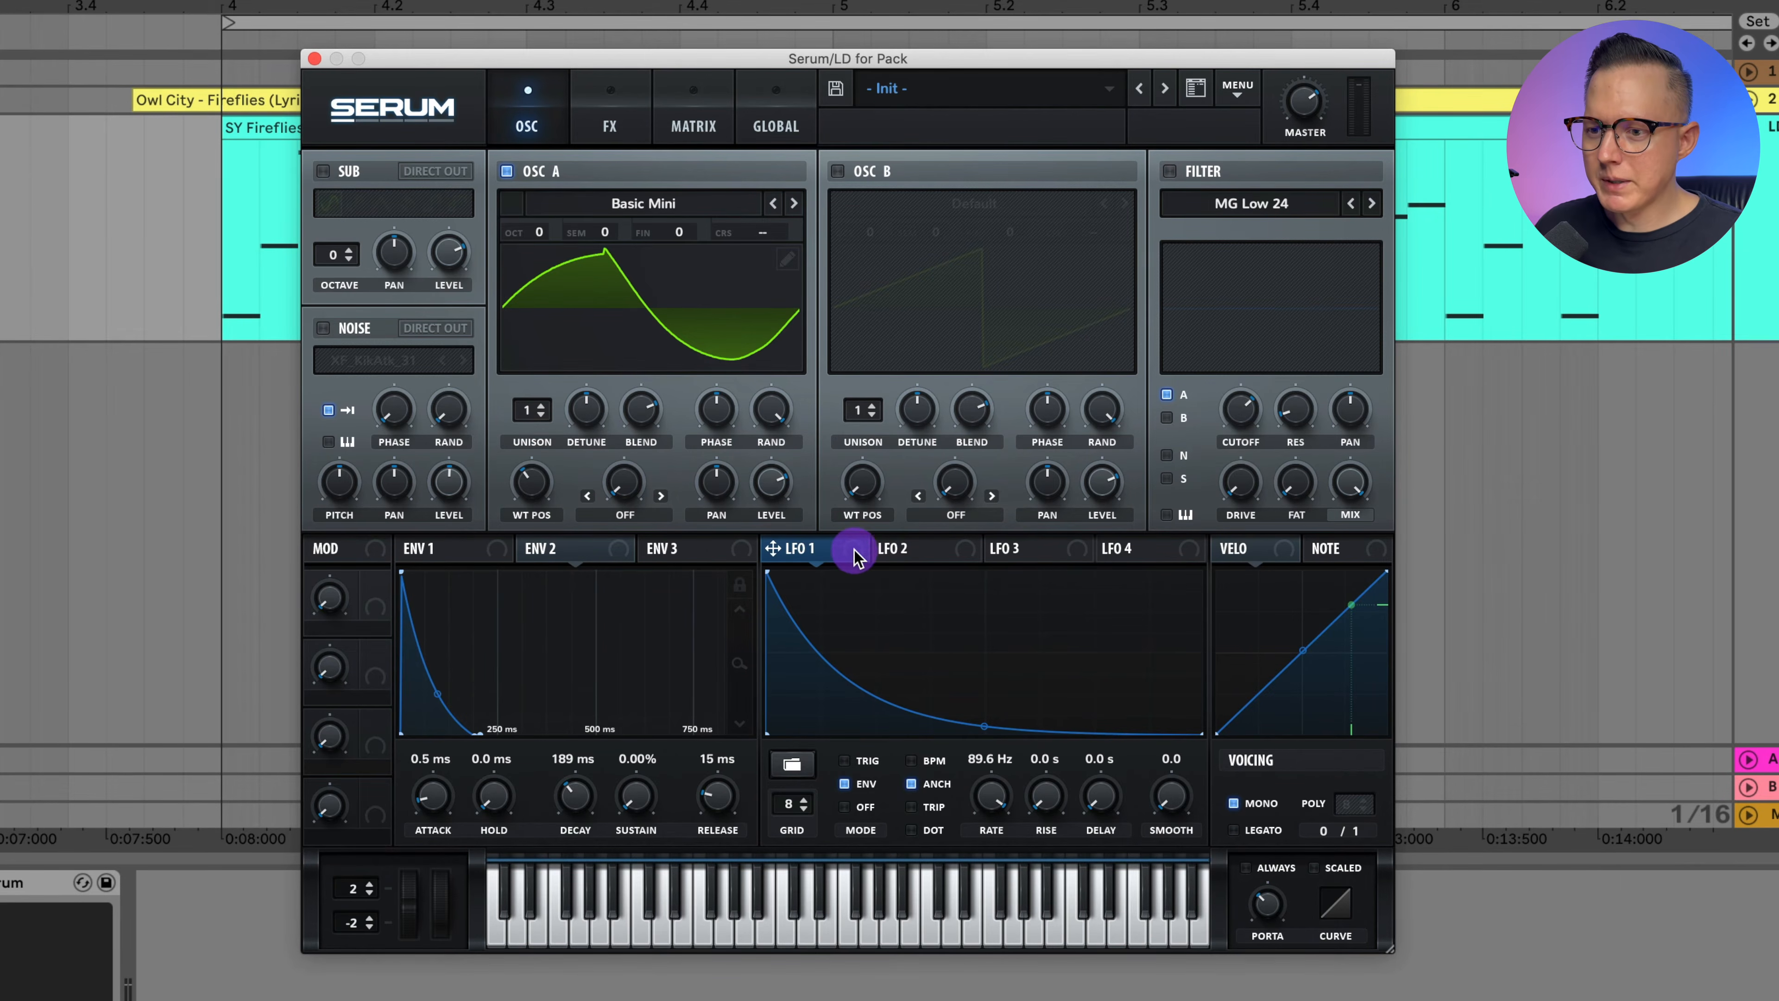
drag(855, 557, 625, 482)
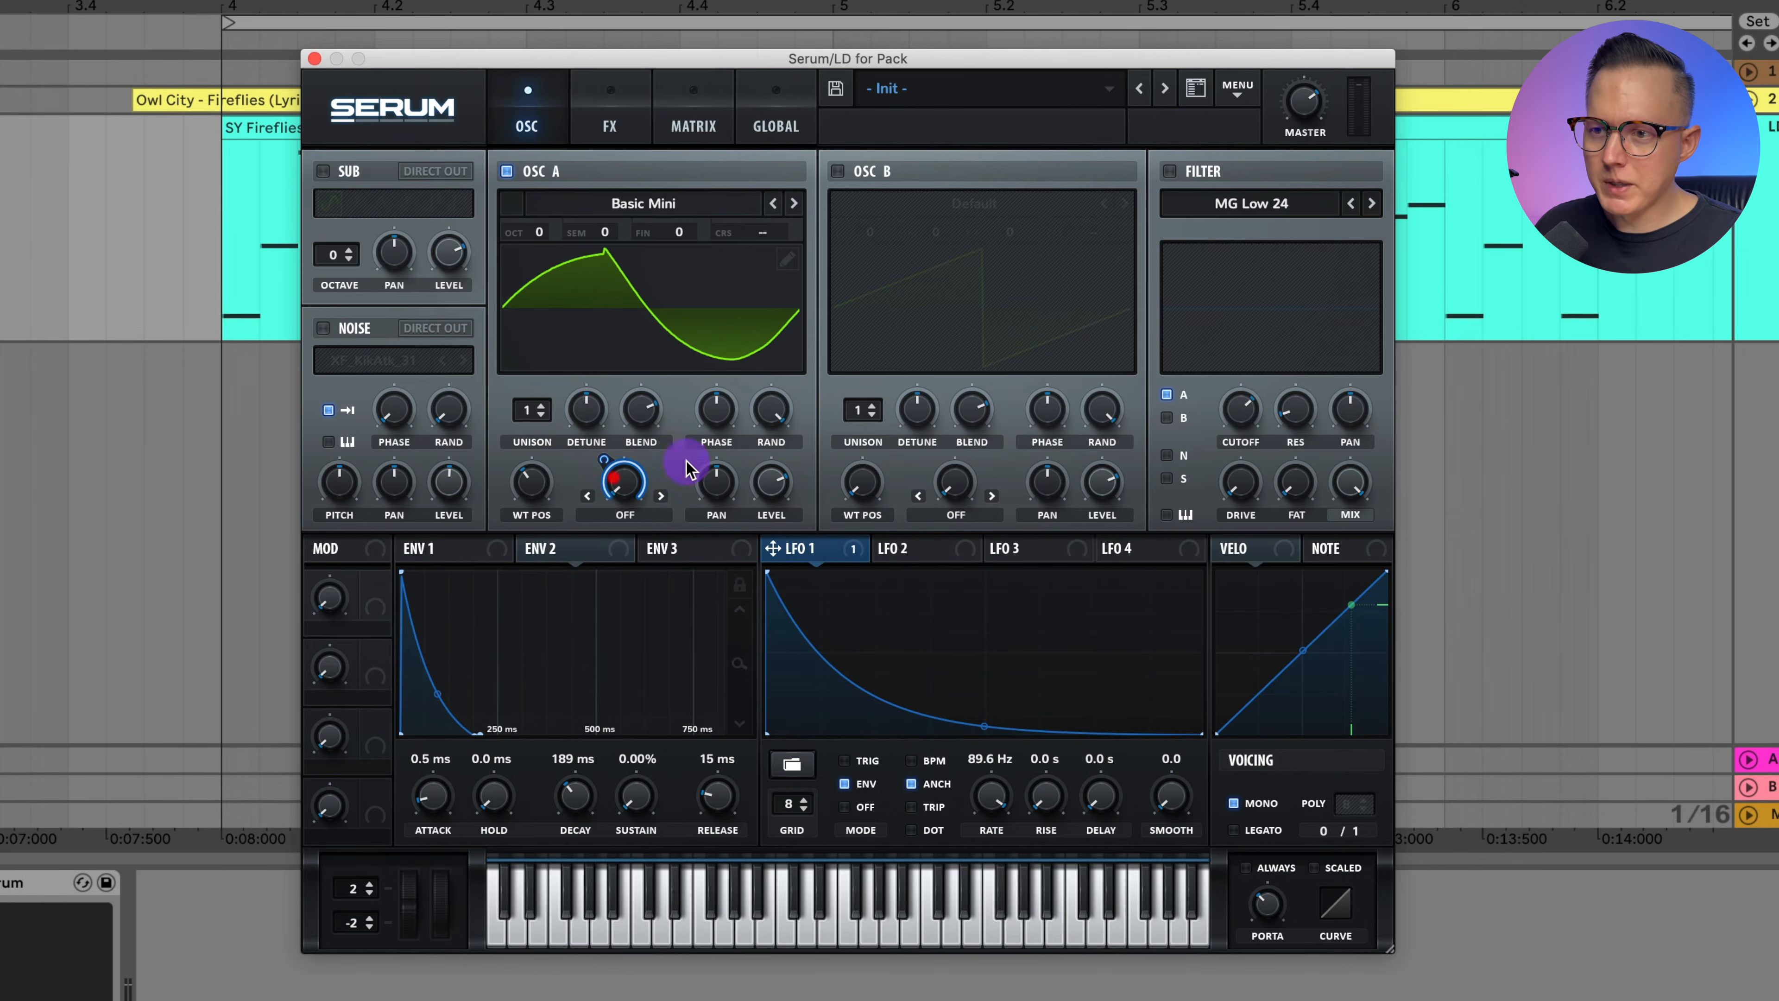
Turn on oscillator B and load the analog Basic Shapes wavetable into it
click(838, 171)
click(970, 205)
mouse_move(963, 235)
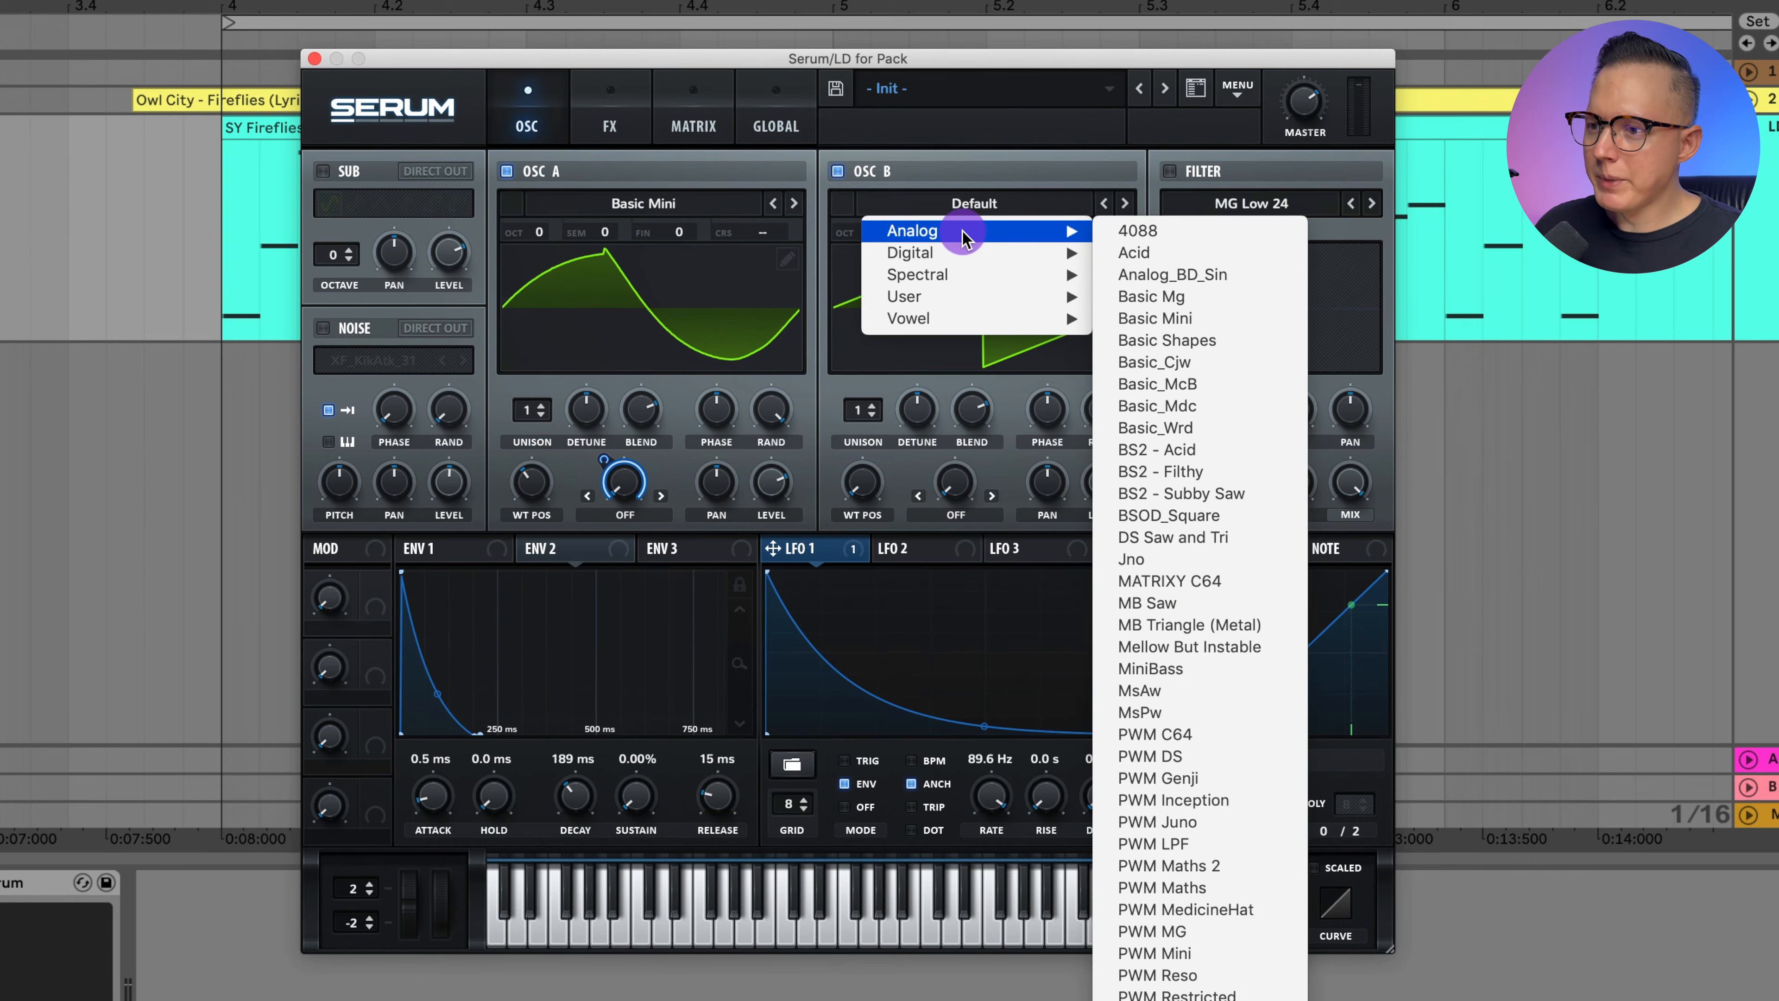
click(1167, 340)
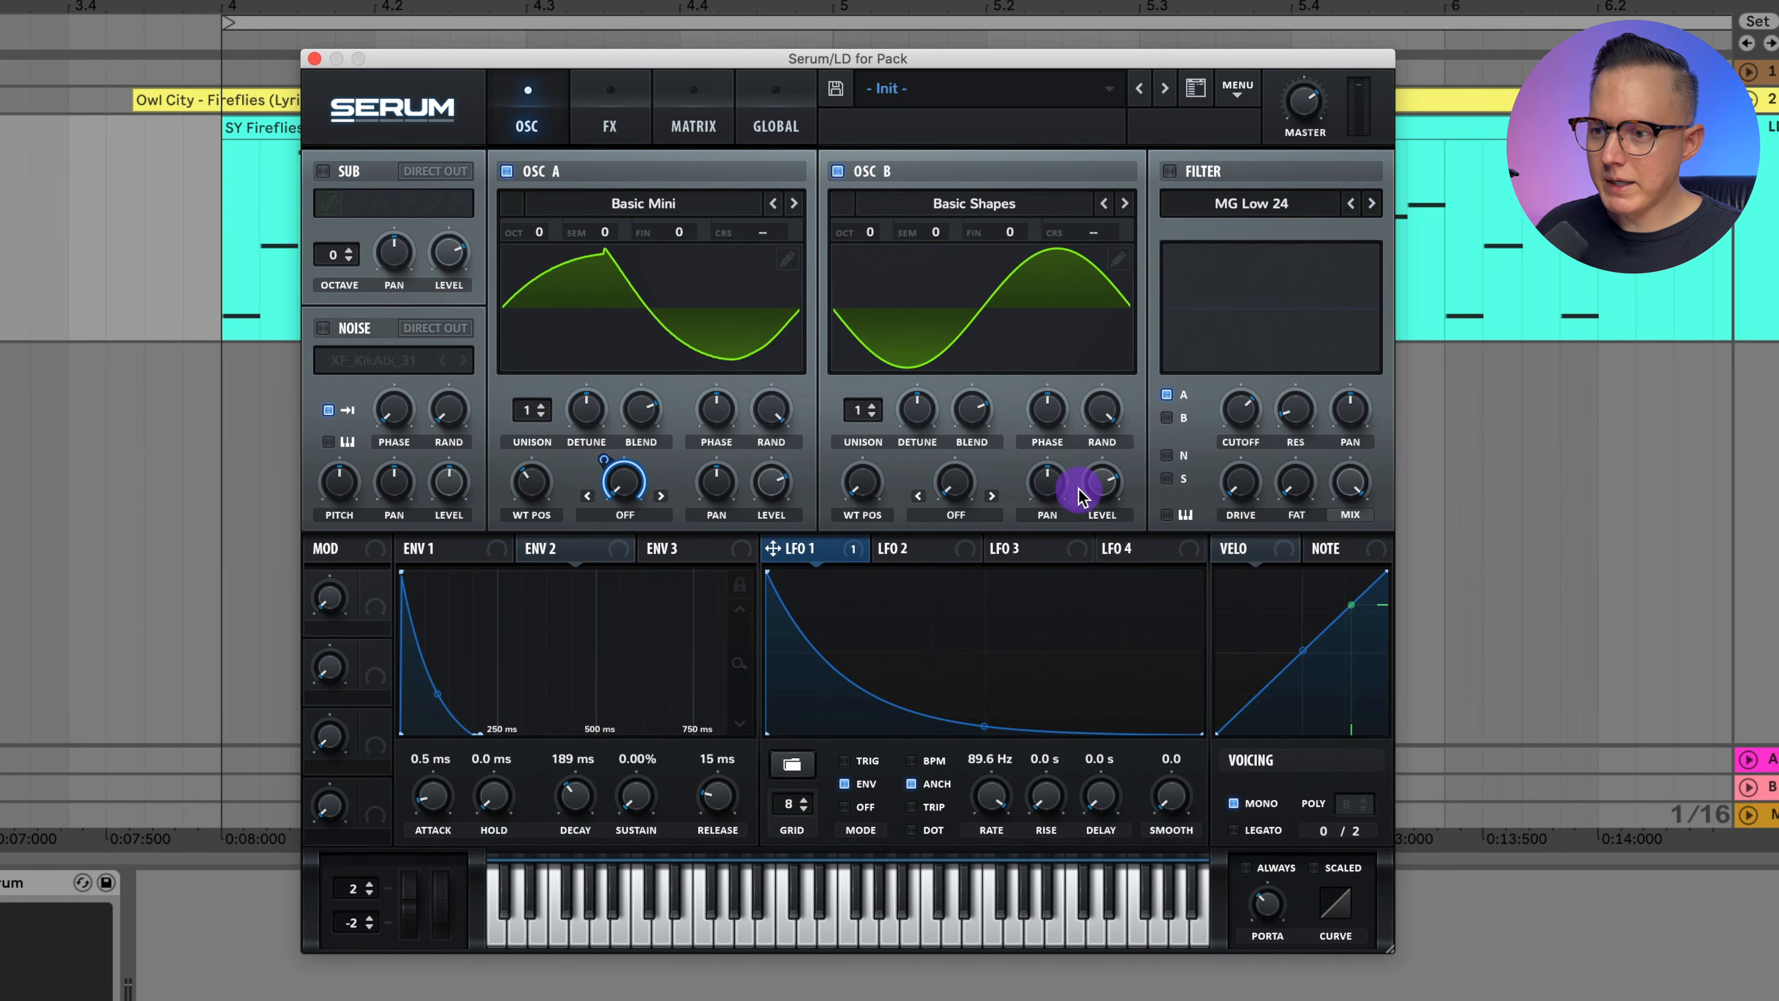
Try FM (from B) as oscillator A's warp mode with LFO 1's rate at 100 Hz
click(625, 516)
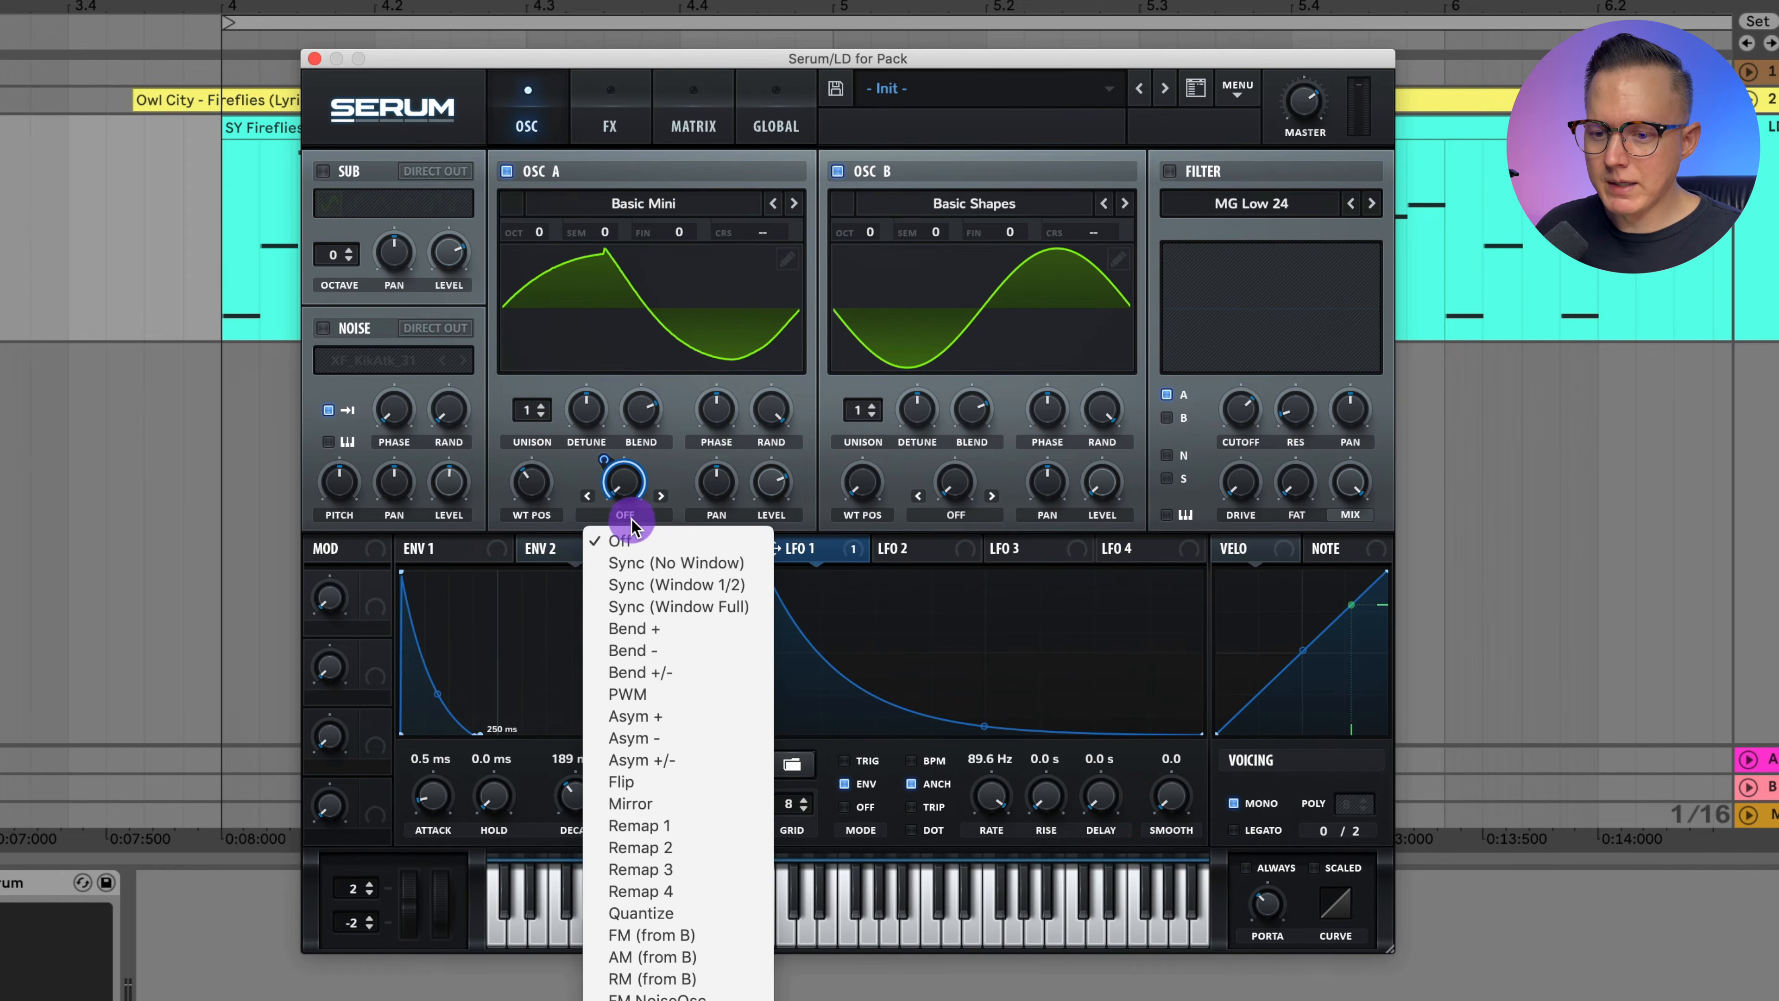
click(714, 936)
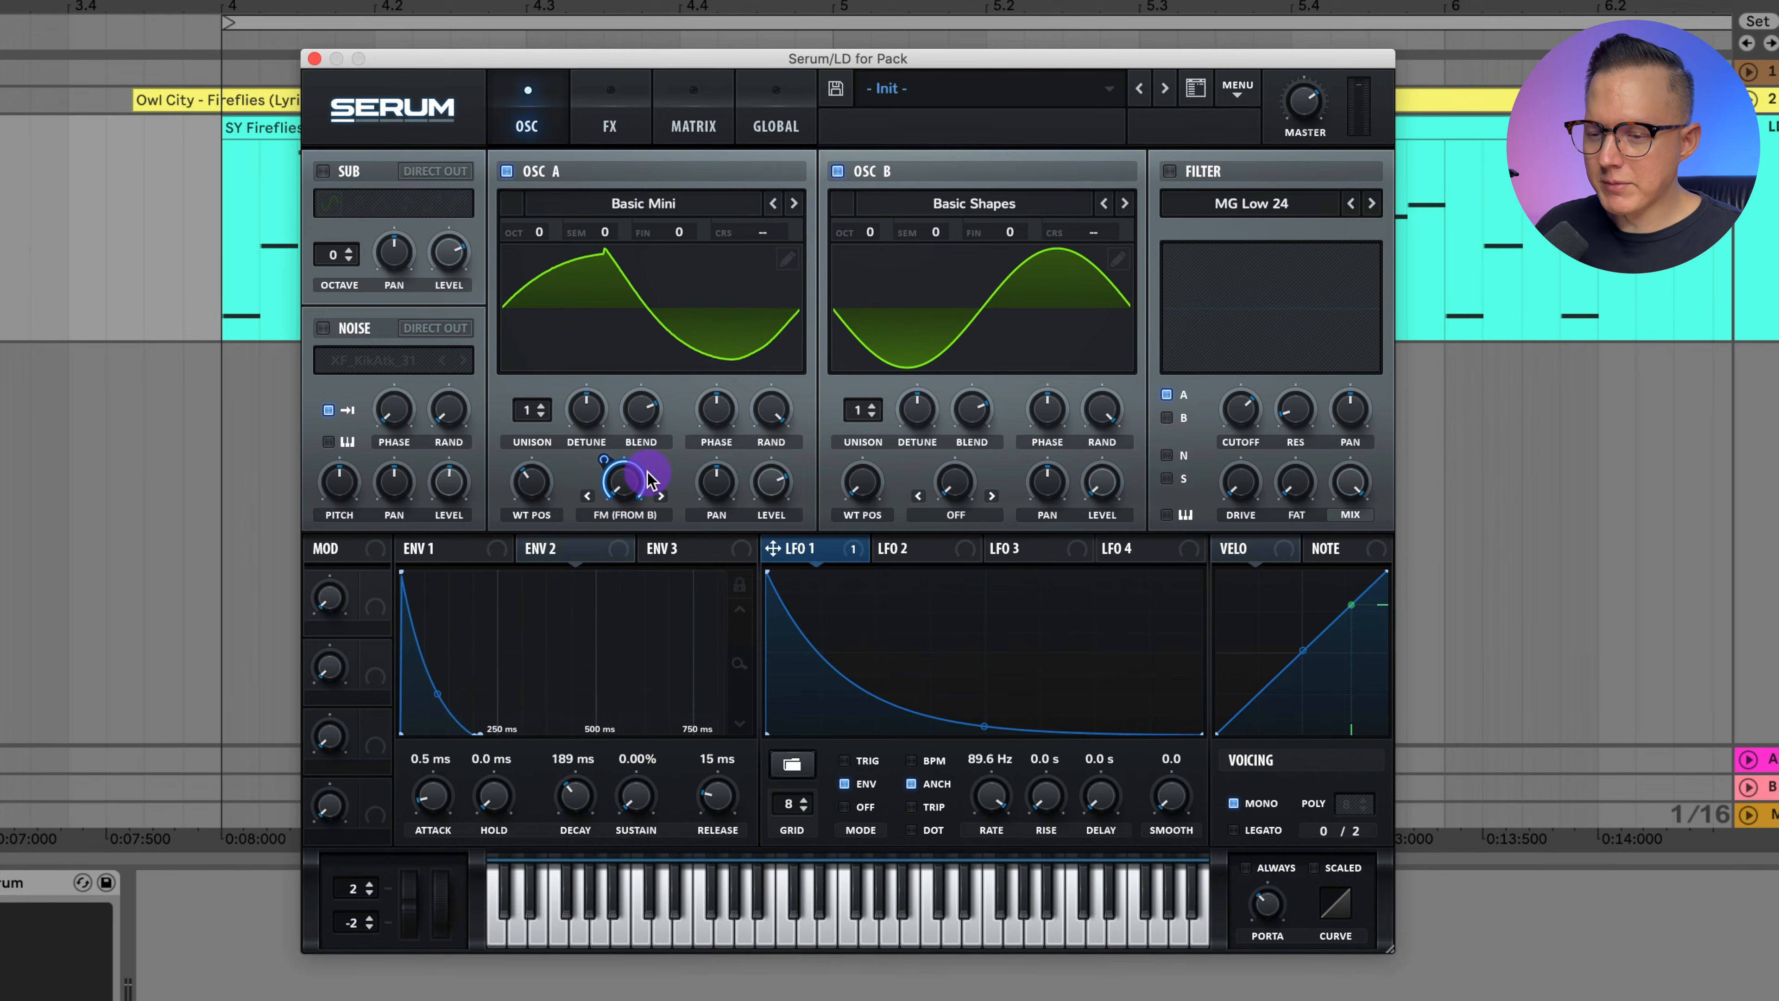
mouse_move(992, 798)
mouse_down()
mouse_move(990, 740)
mouse_move(991, 806)
mouse_up()
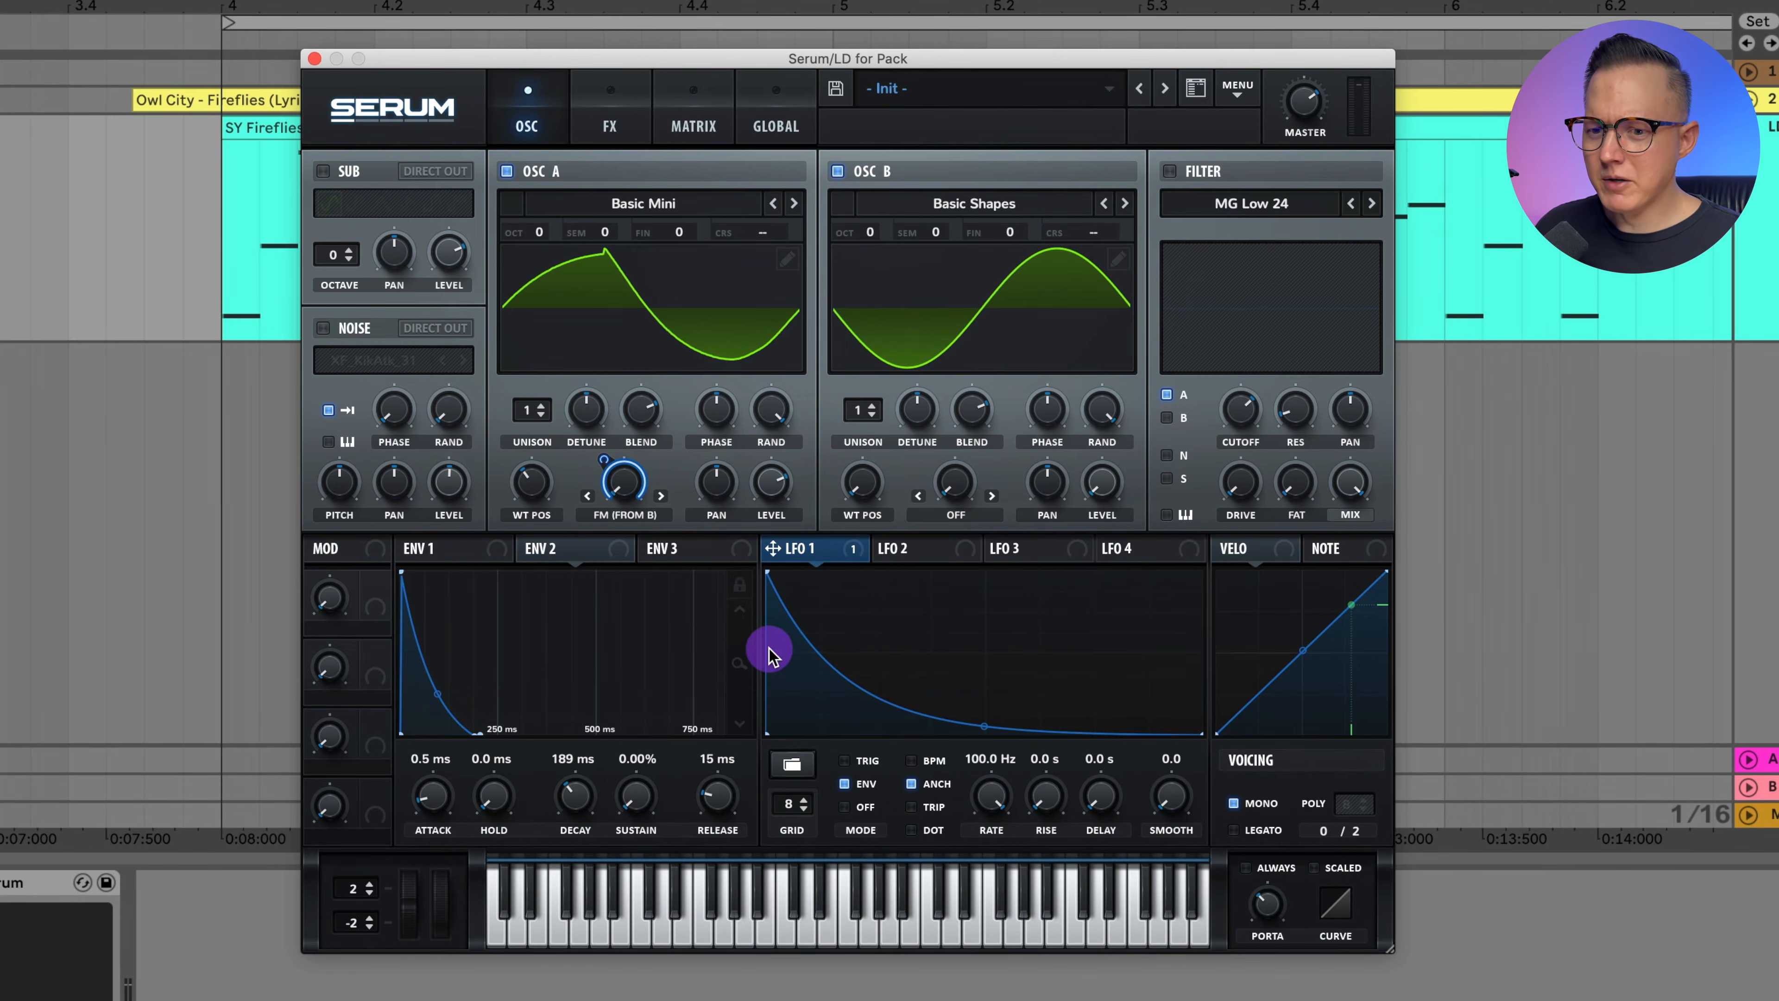
click(431, 549)
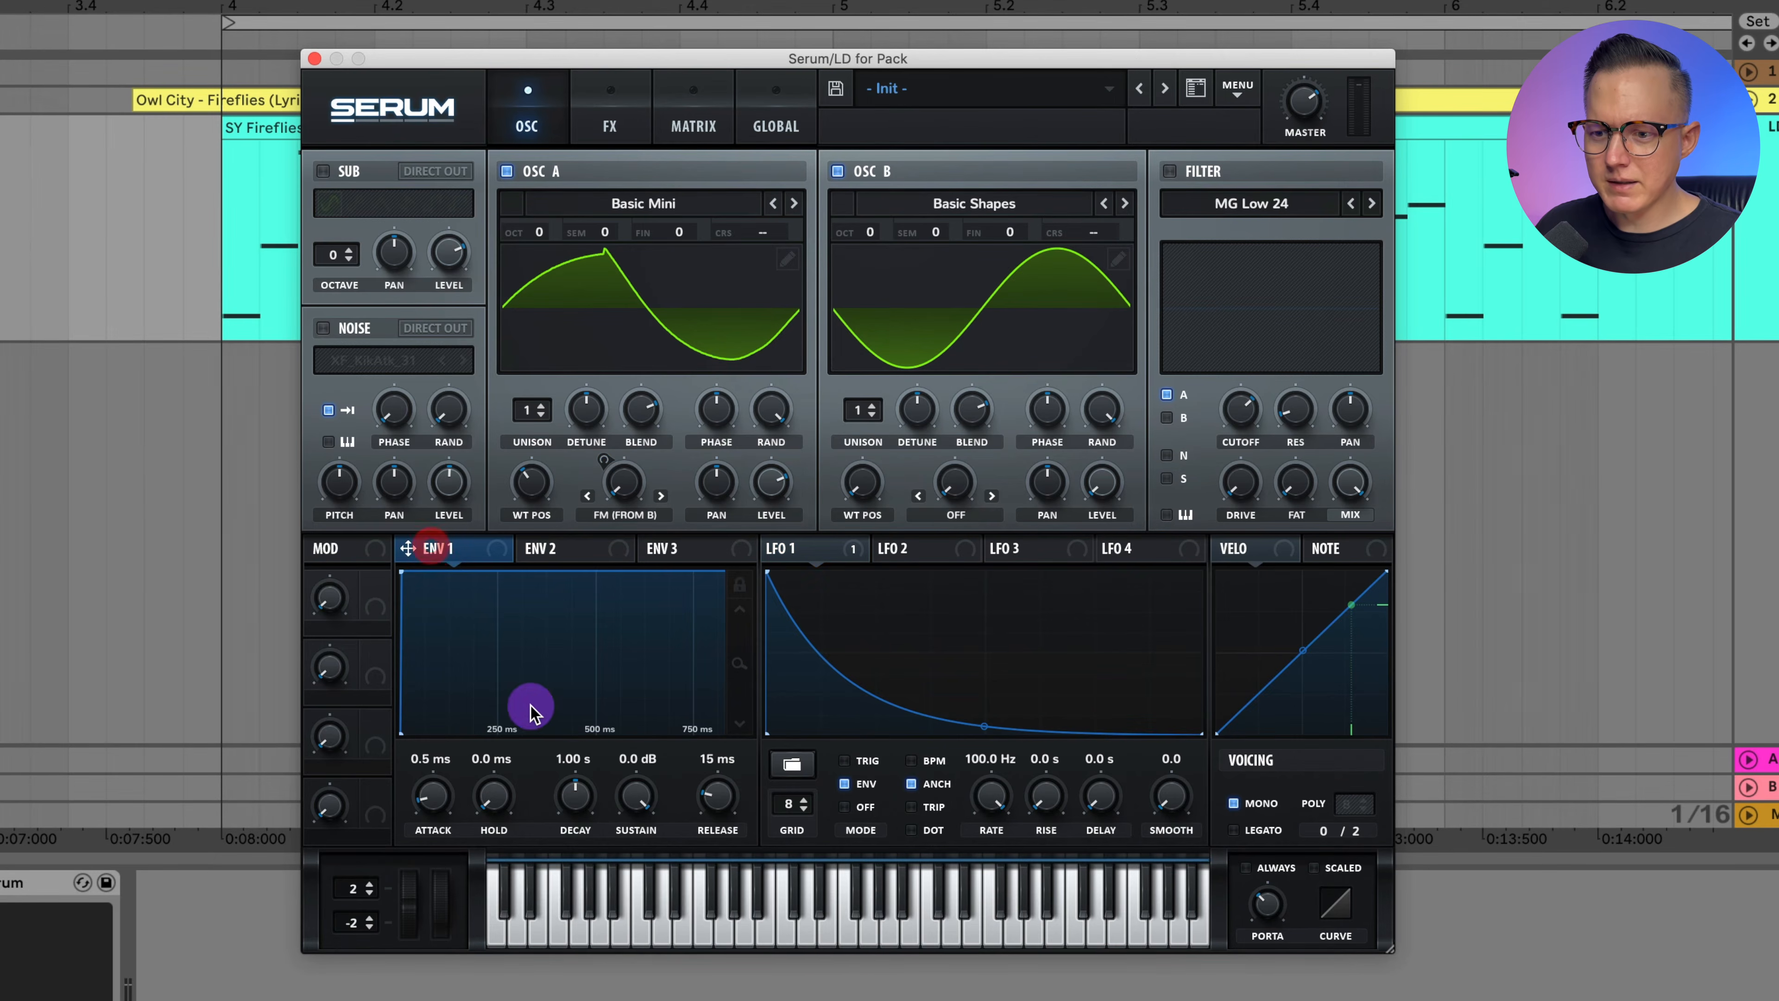
drag(741, 666, 743, 739)
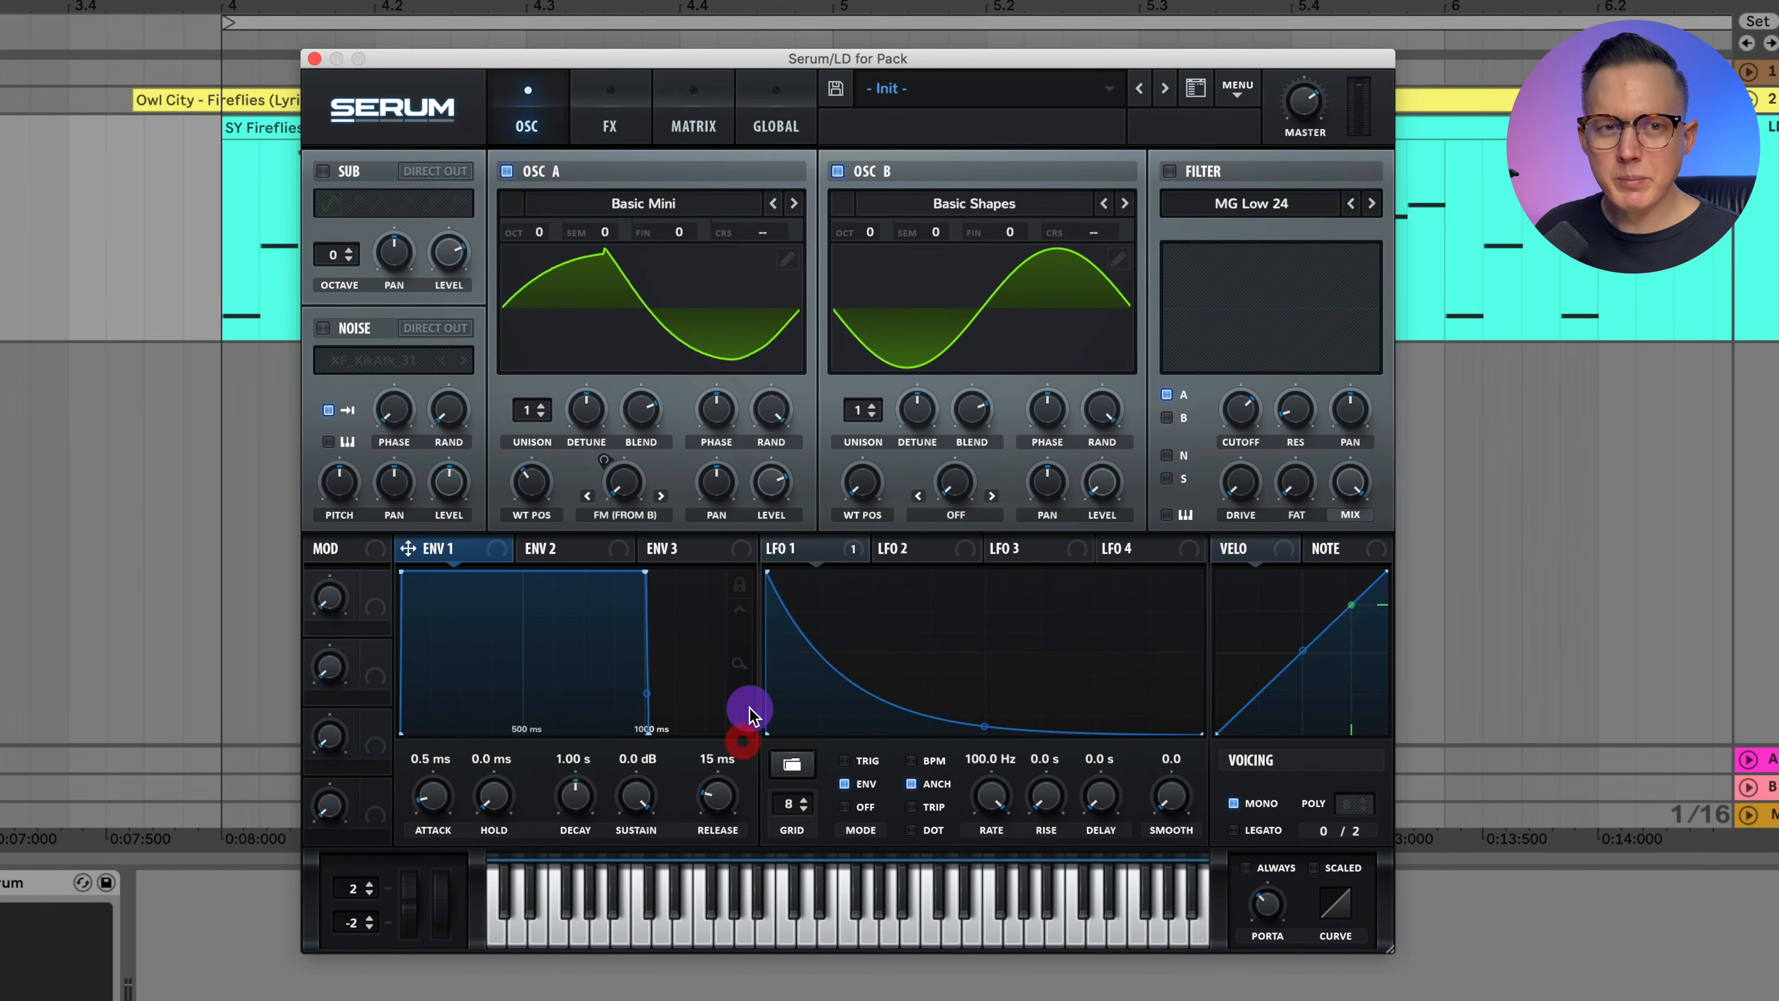
click(813, 545)
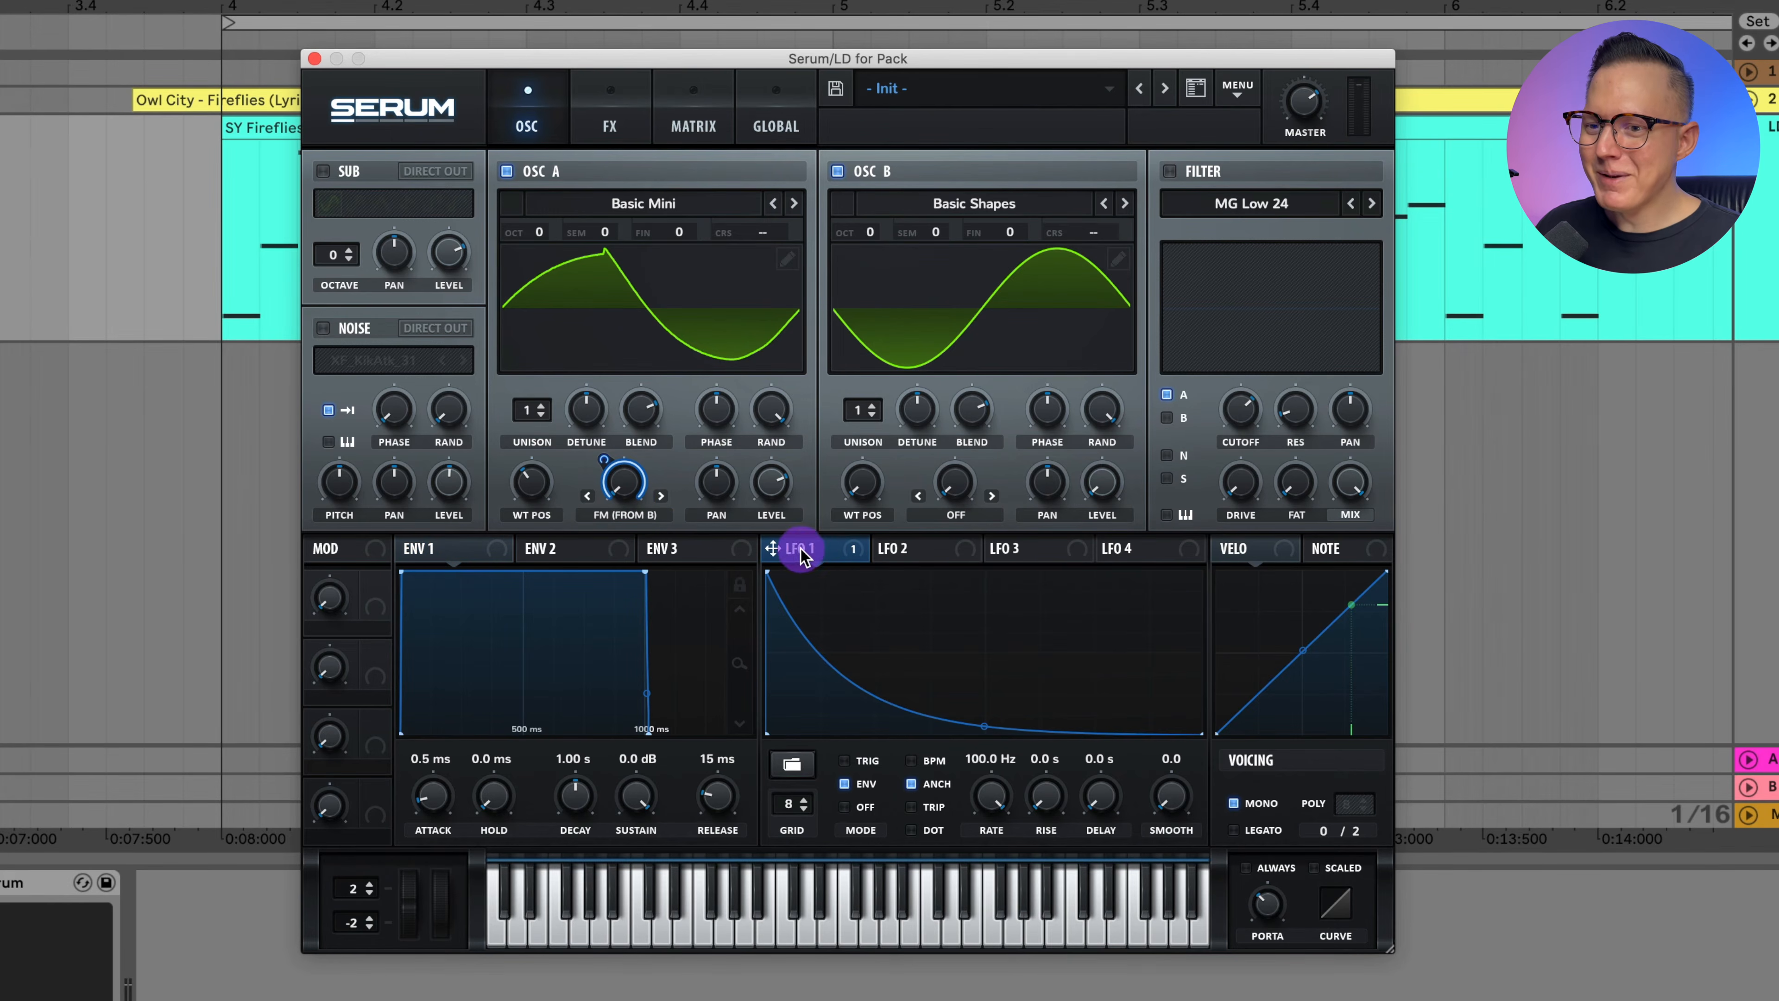
right_click(816, 560)
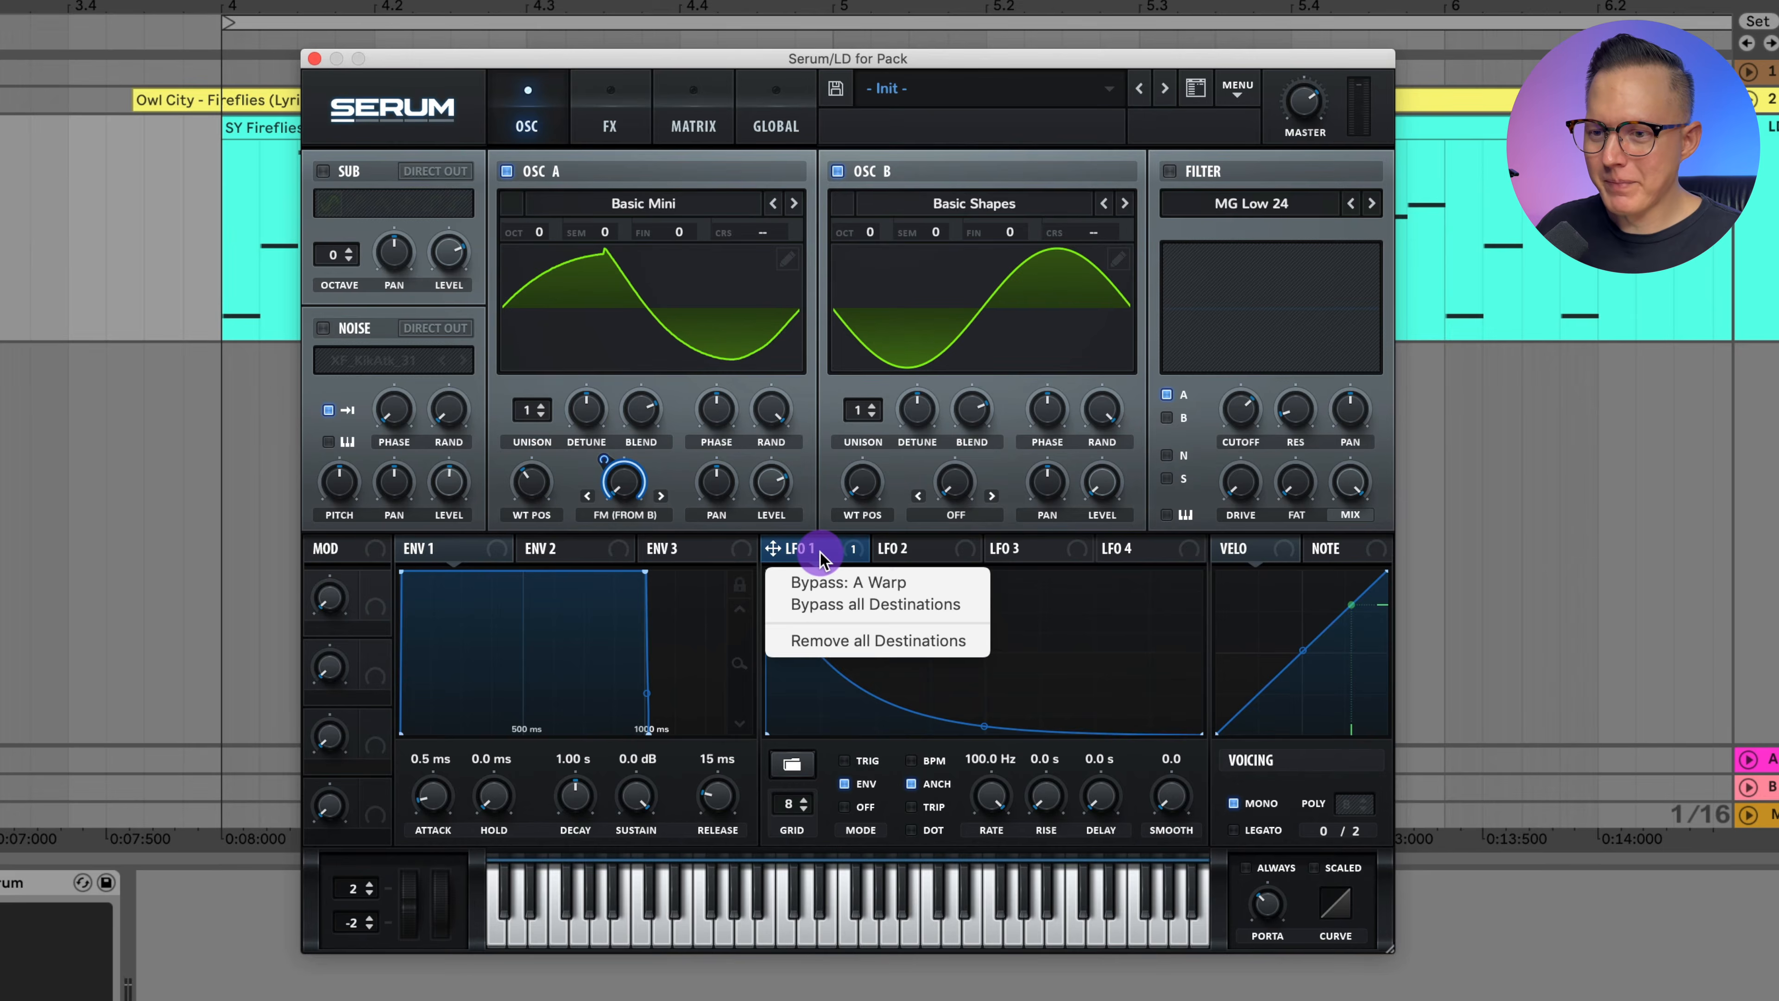
click(823, 548)
Set oscillator A's warp mode to Sync (No Window), play the clip and turn off oscillator B
click(662, 511)
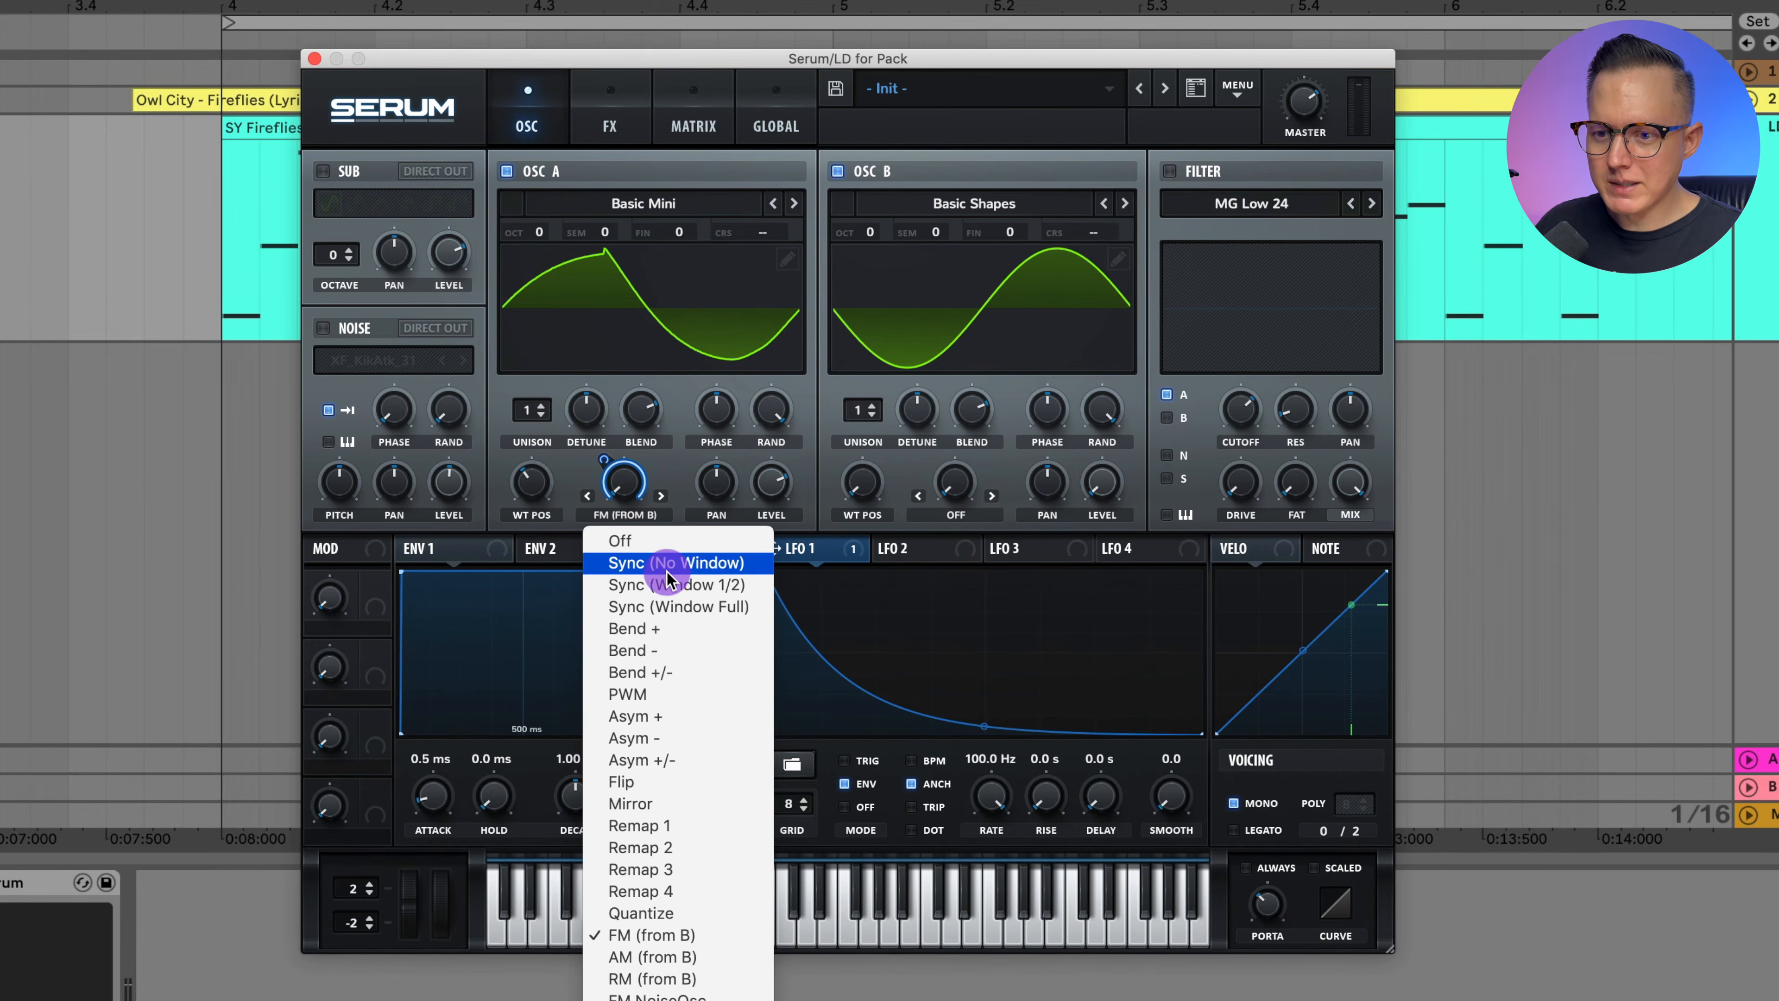
click(682, 562)
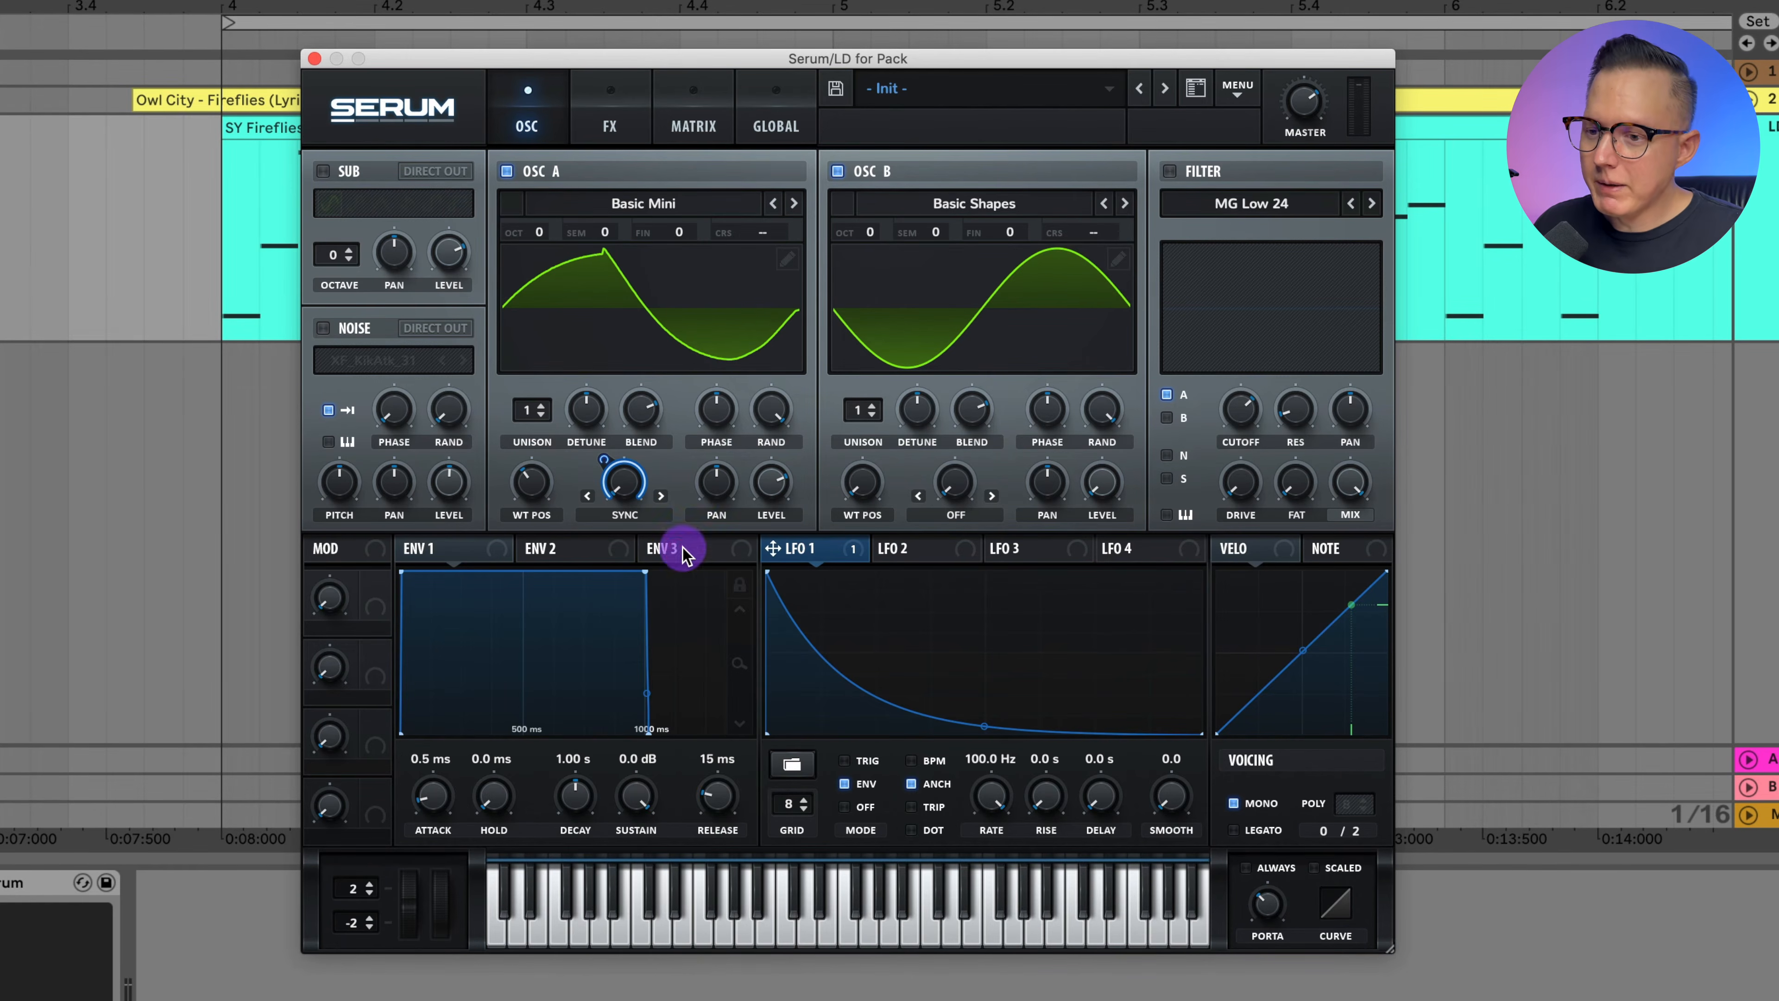
key(space)
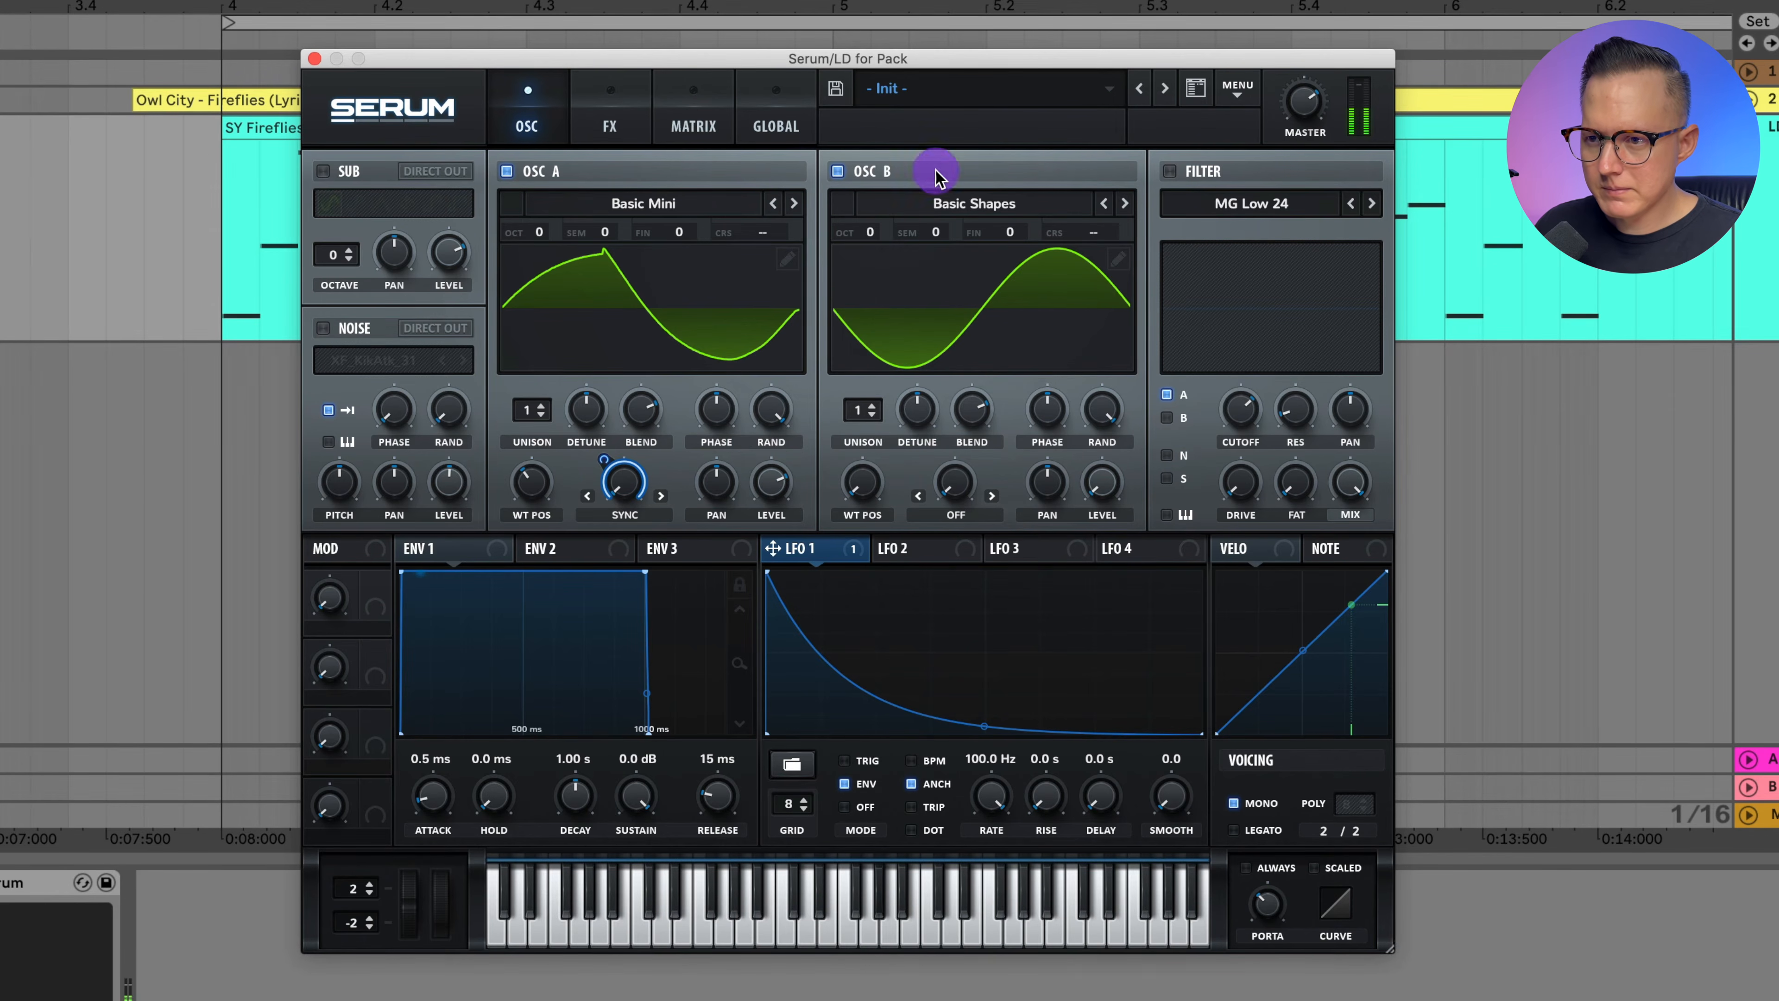
click(837, 171)
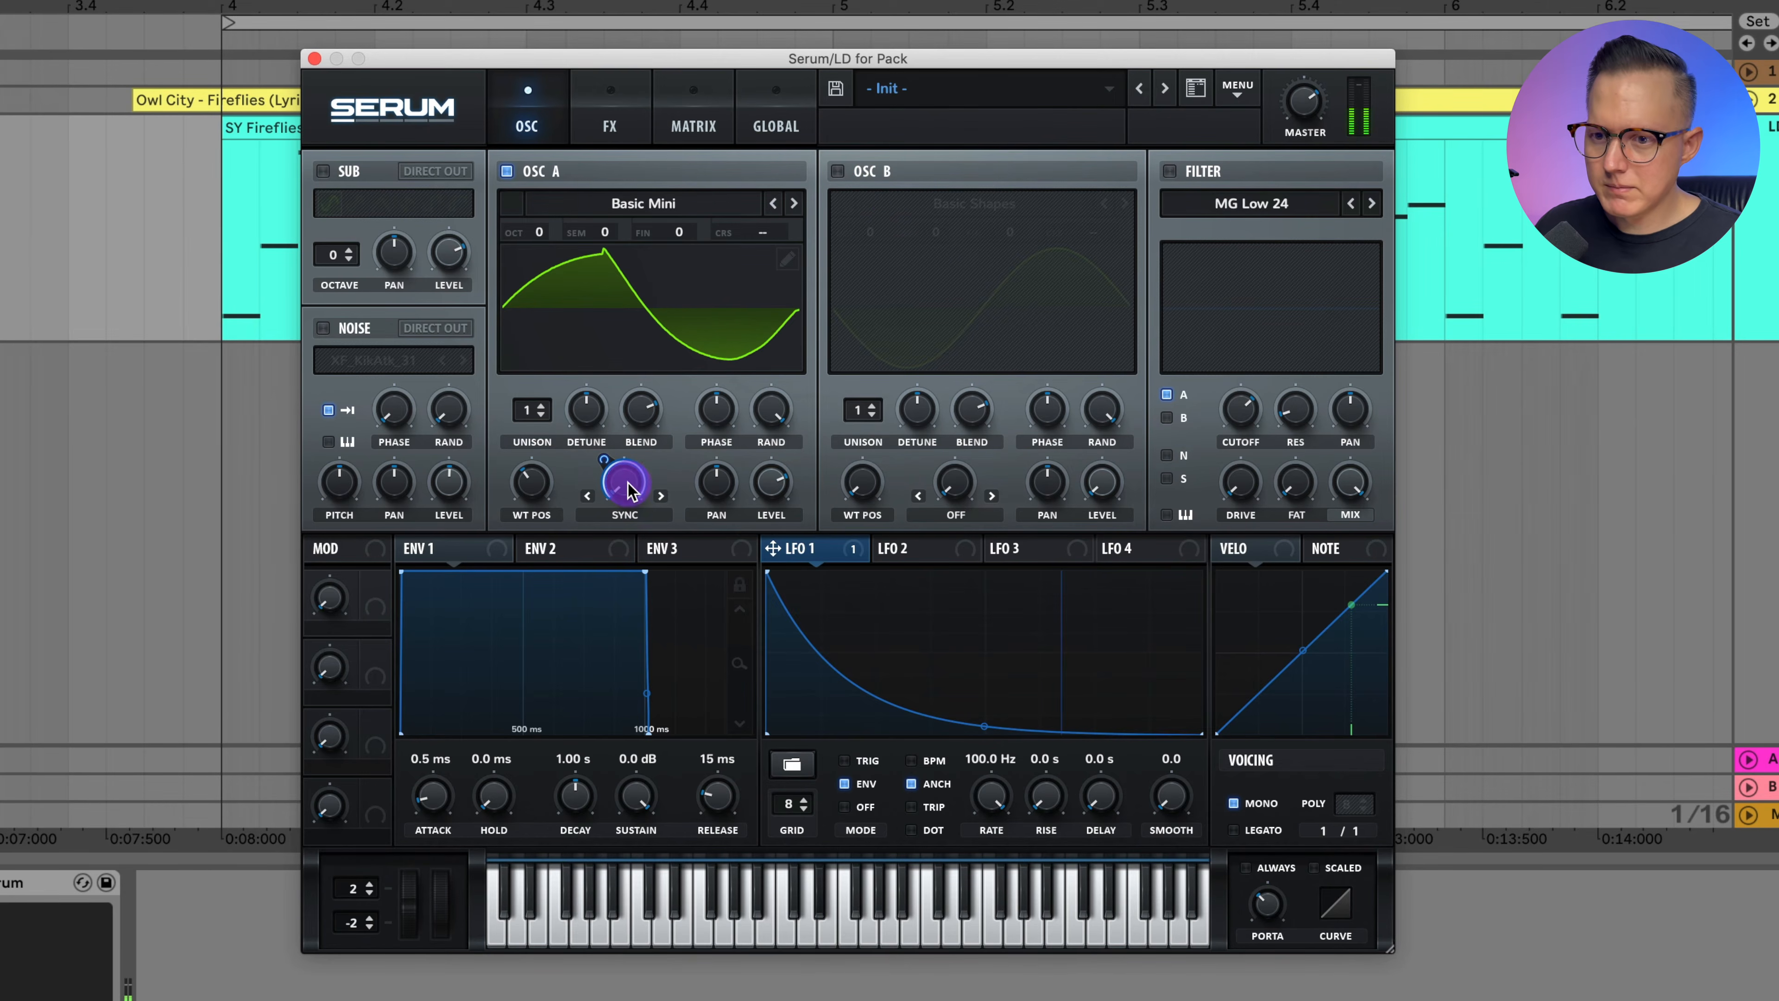
Reduce LFO 1's modulation depth on oscillator A's sync warp and set LFO 1's rate to 50 Hz
drag(606, 468, 623, 525)
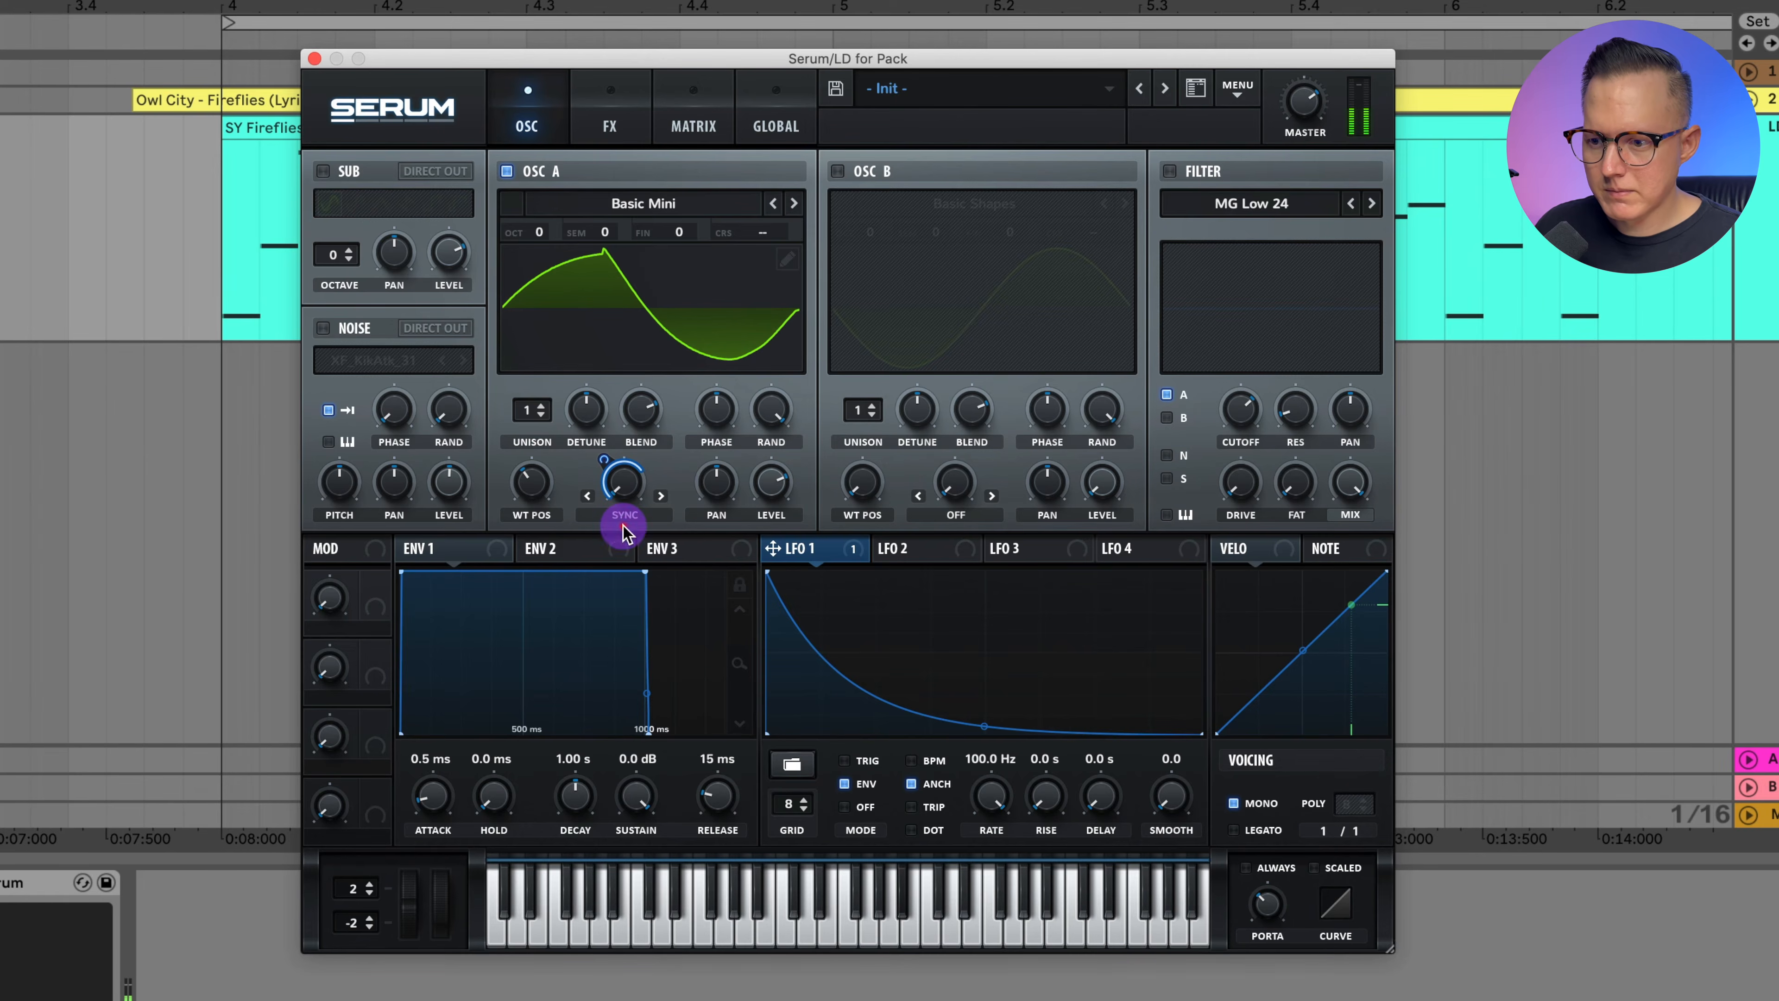
drag(991, 807, 1035, 939)
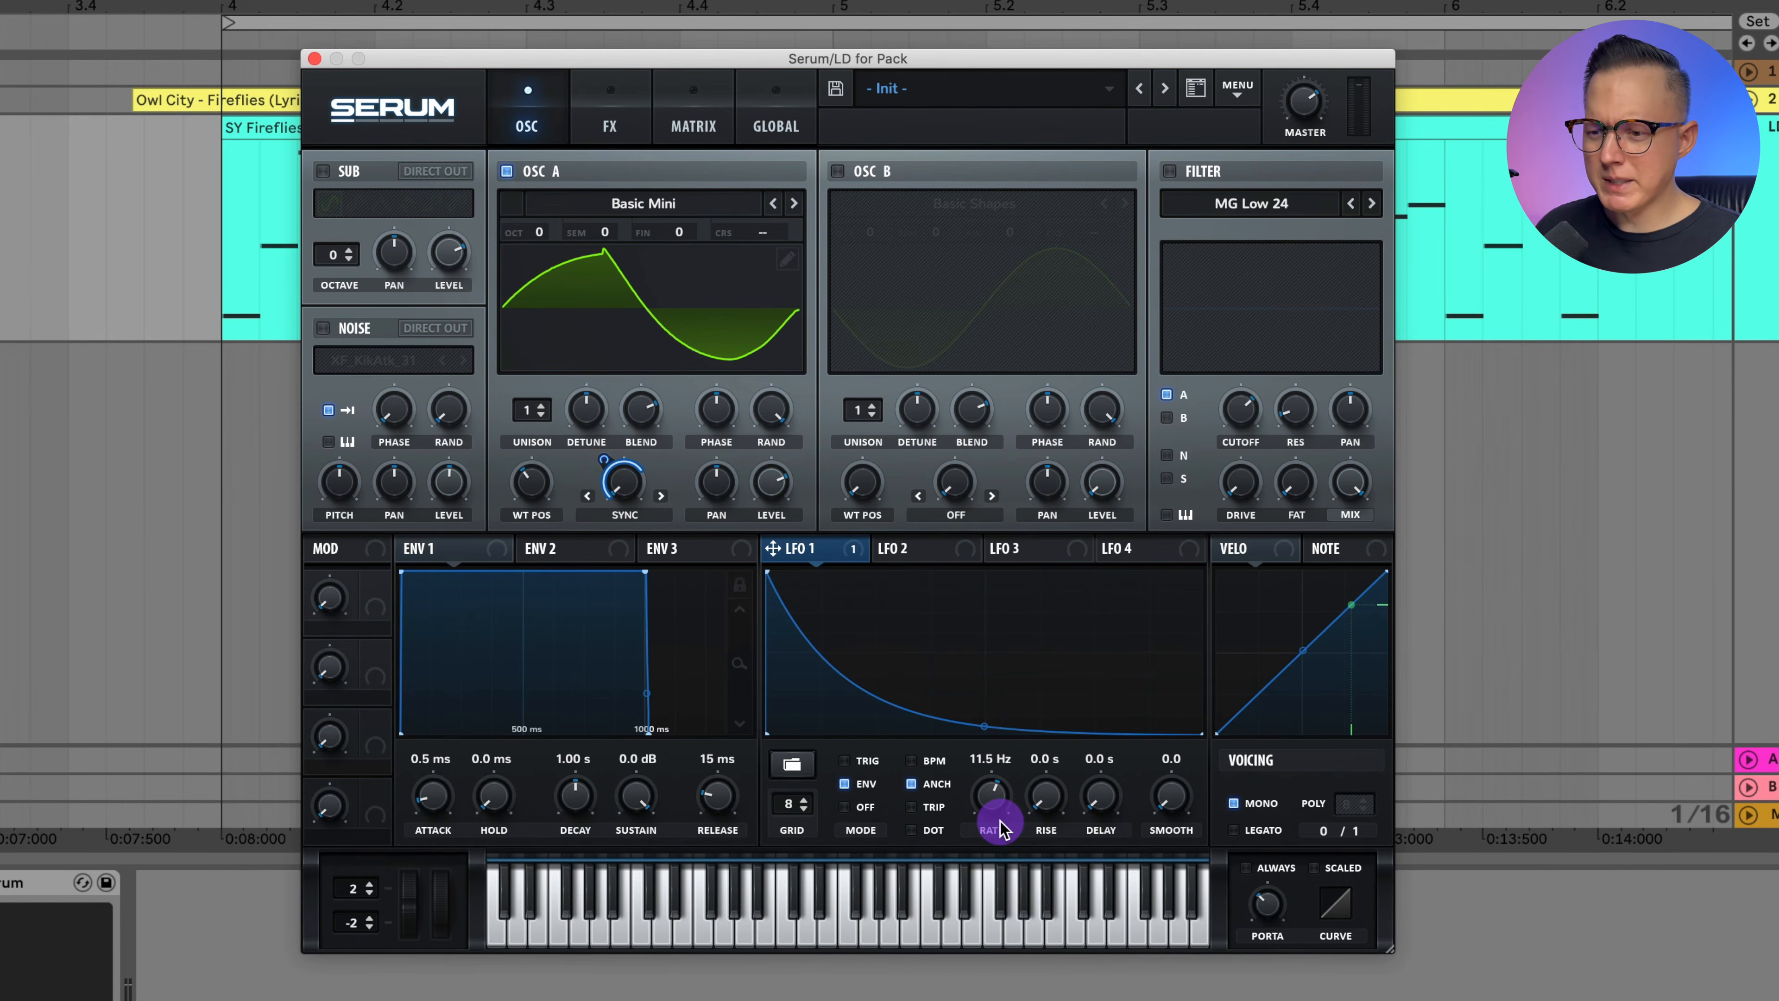
drag(1000, 830, 1002, 850)
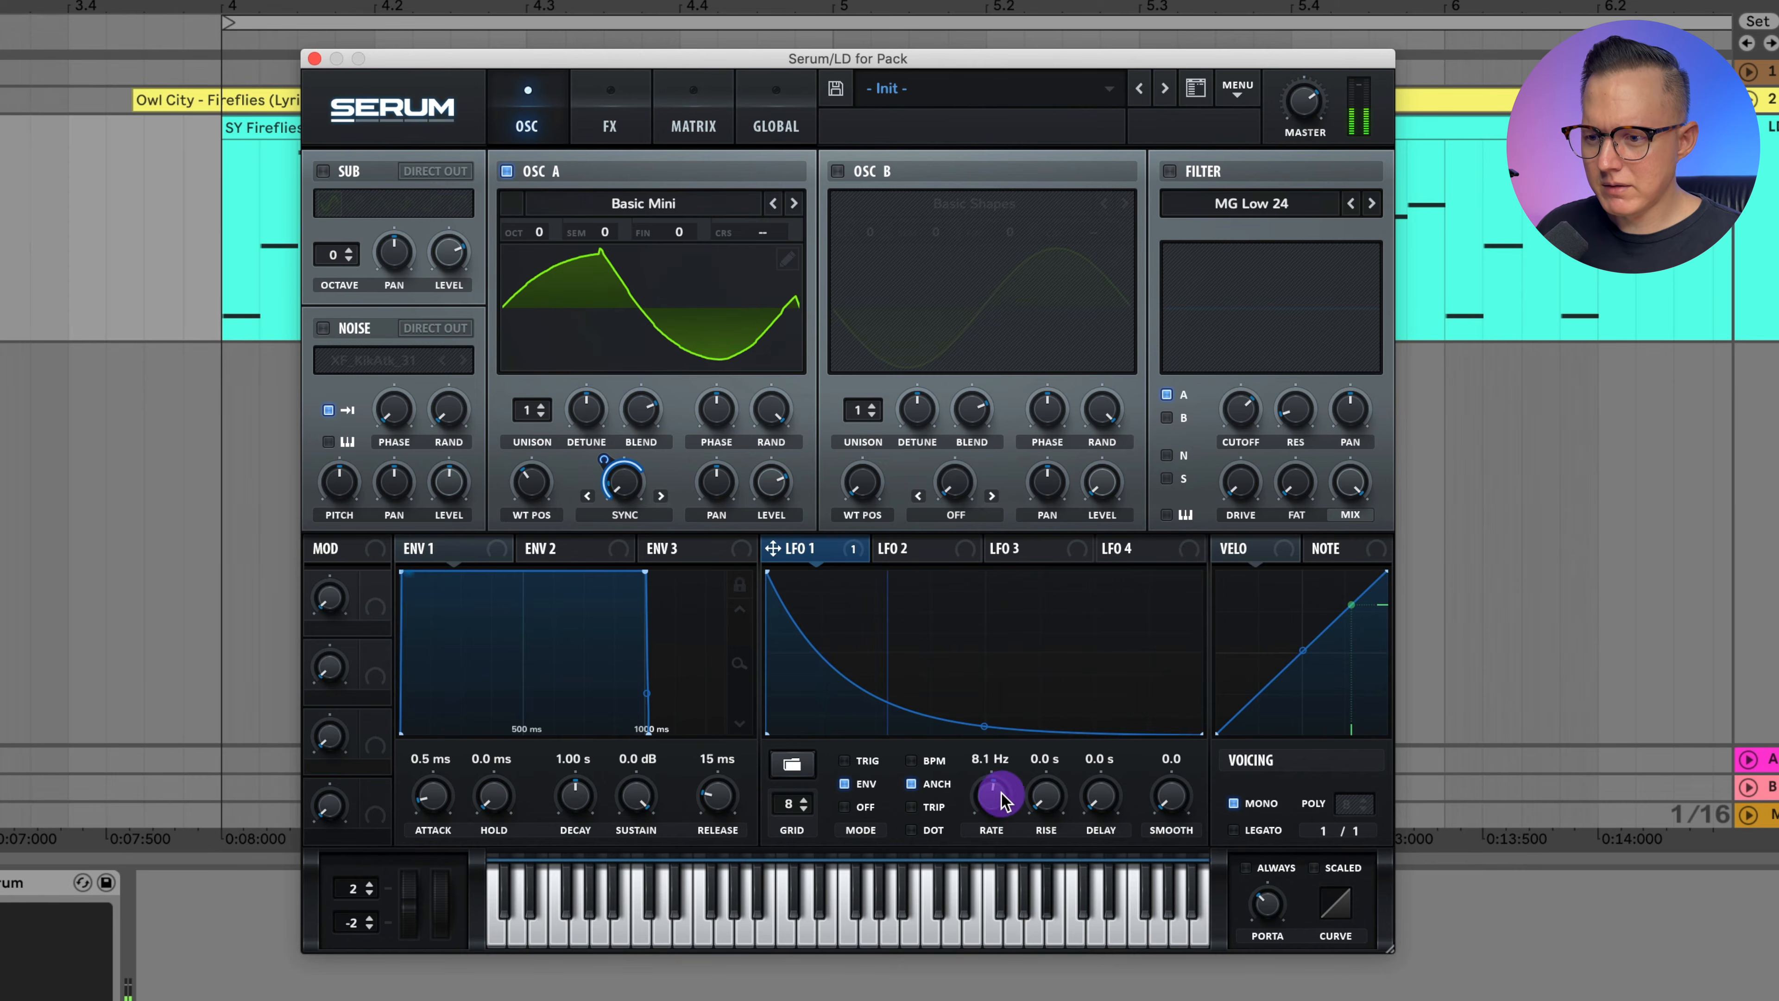
drag(999, 802, 993, 763)
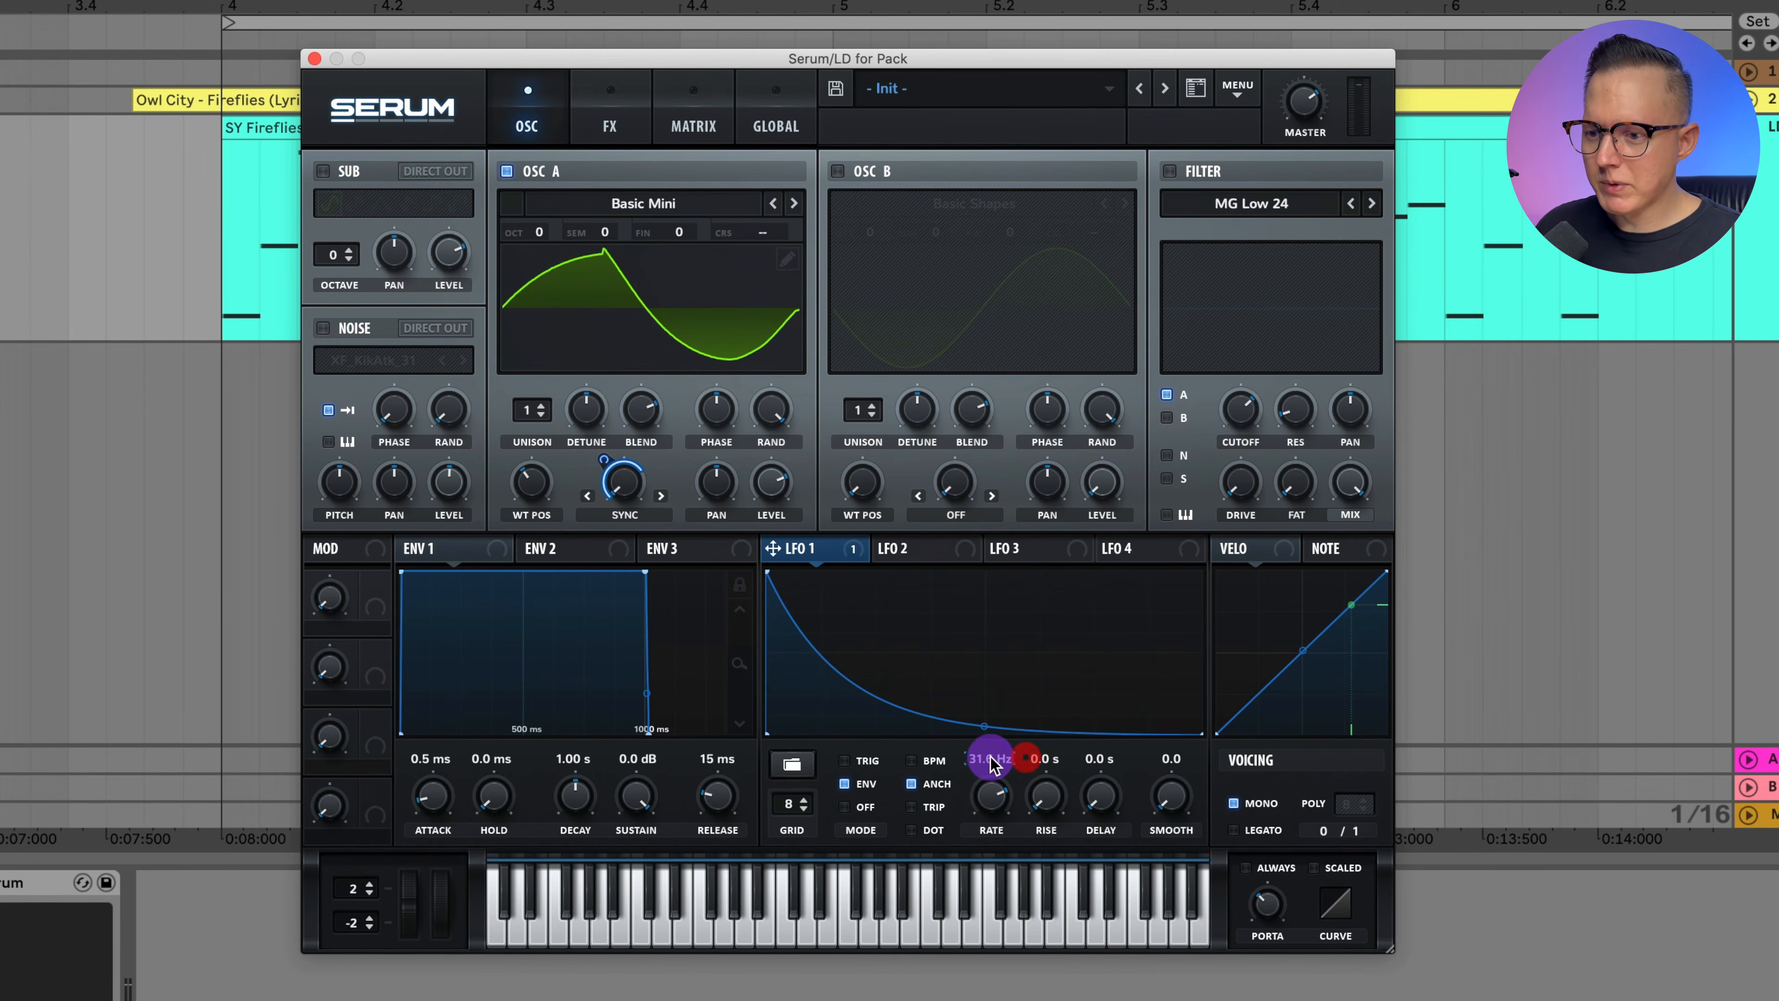
text(50)
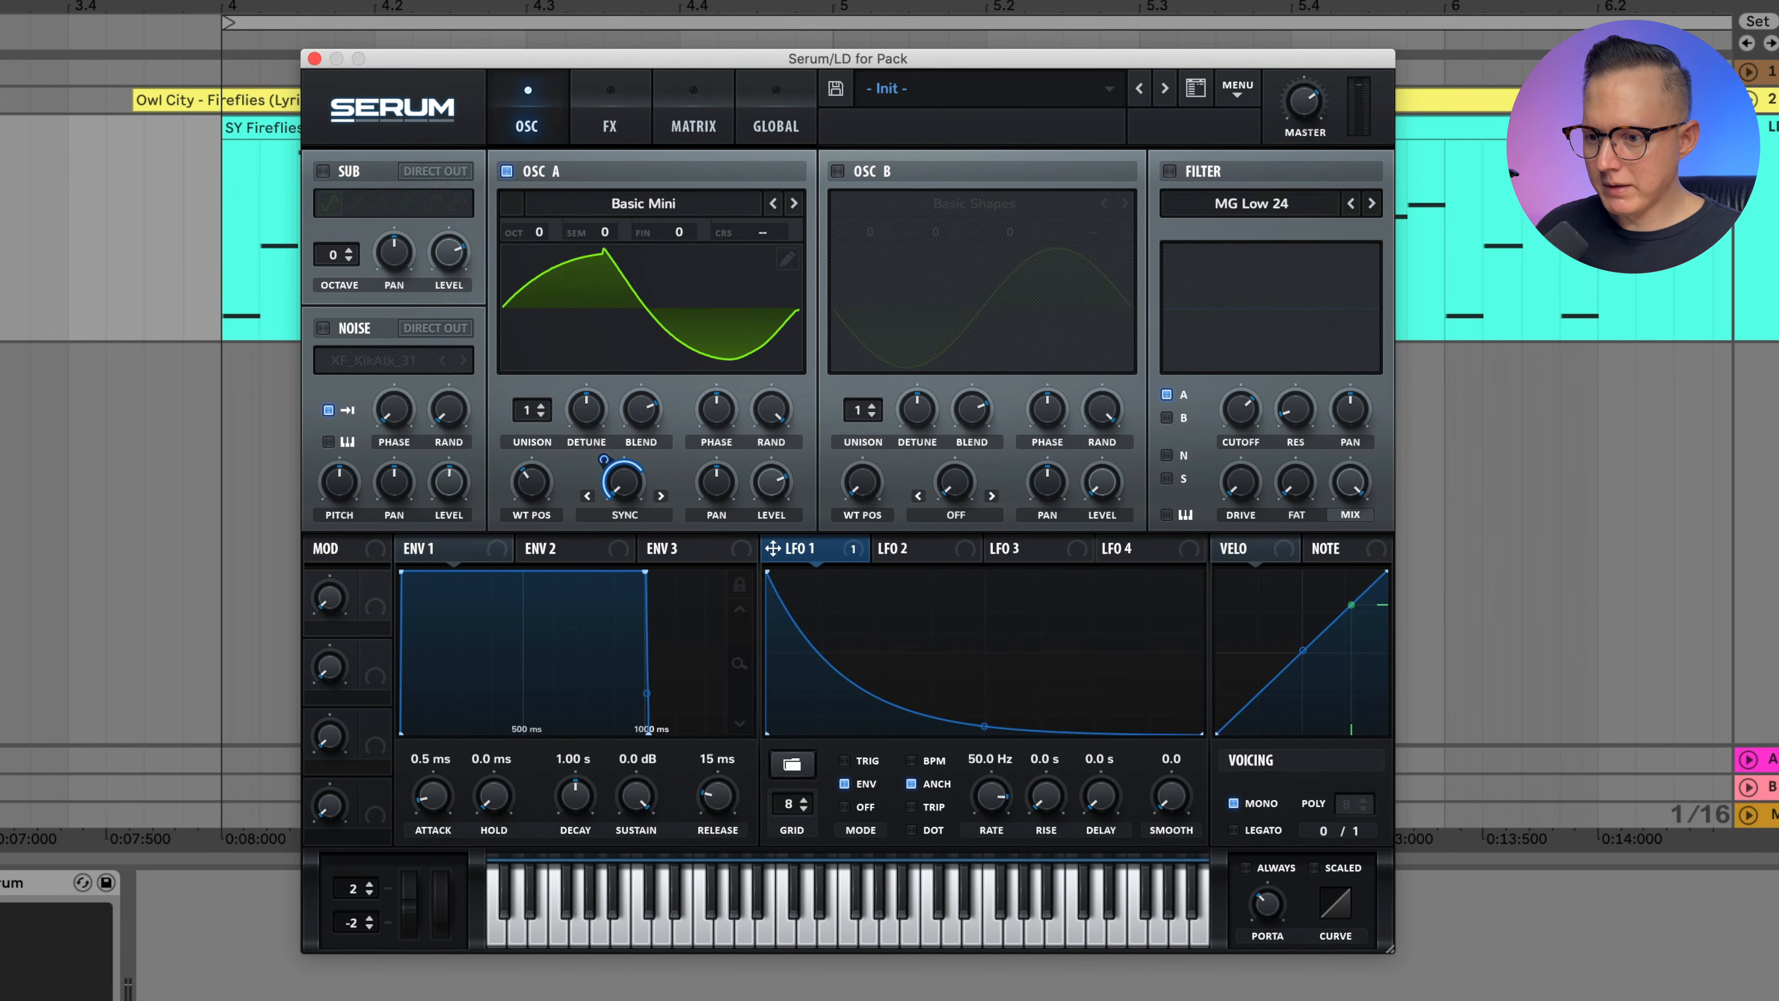
key(space)
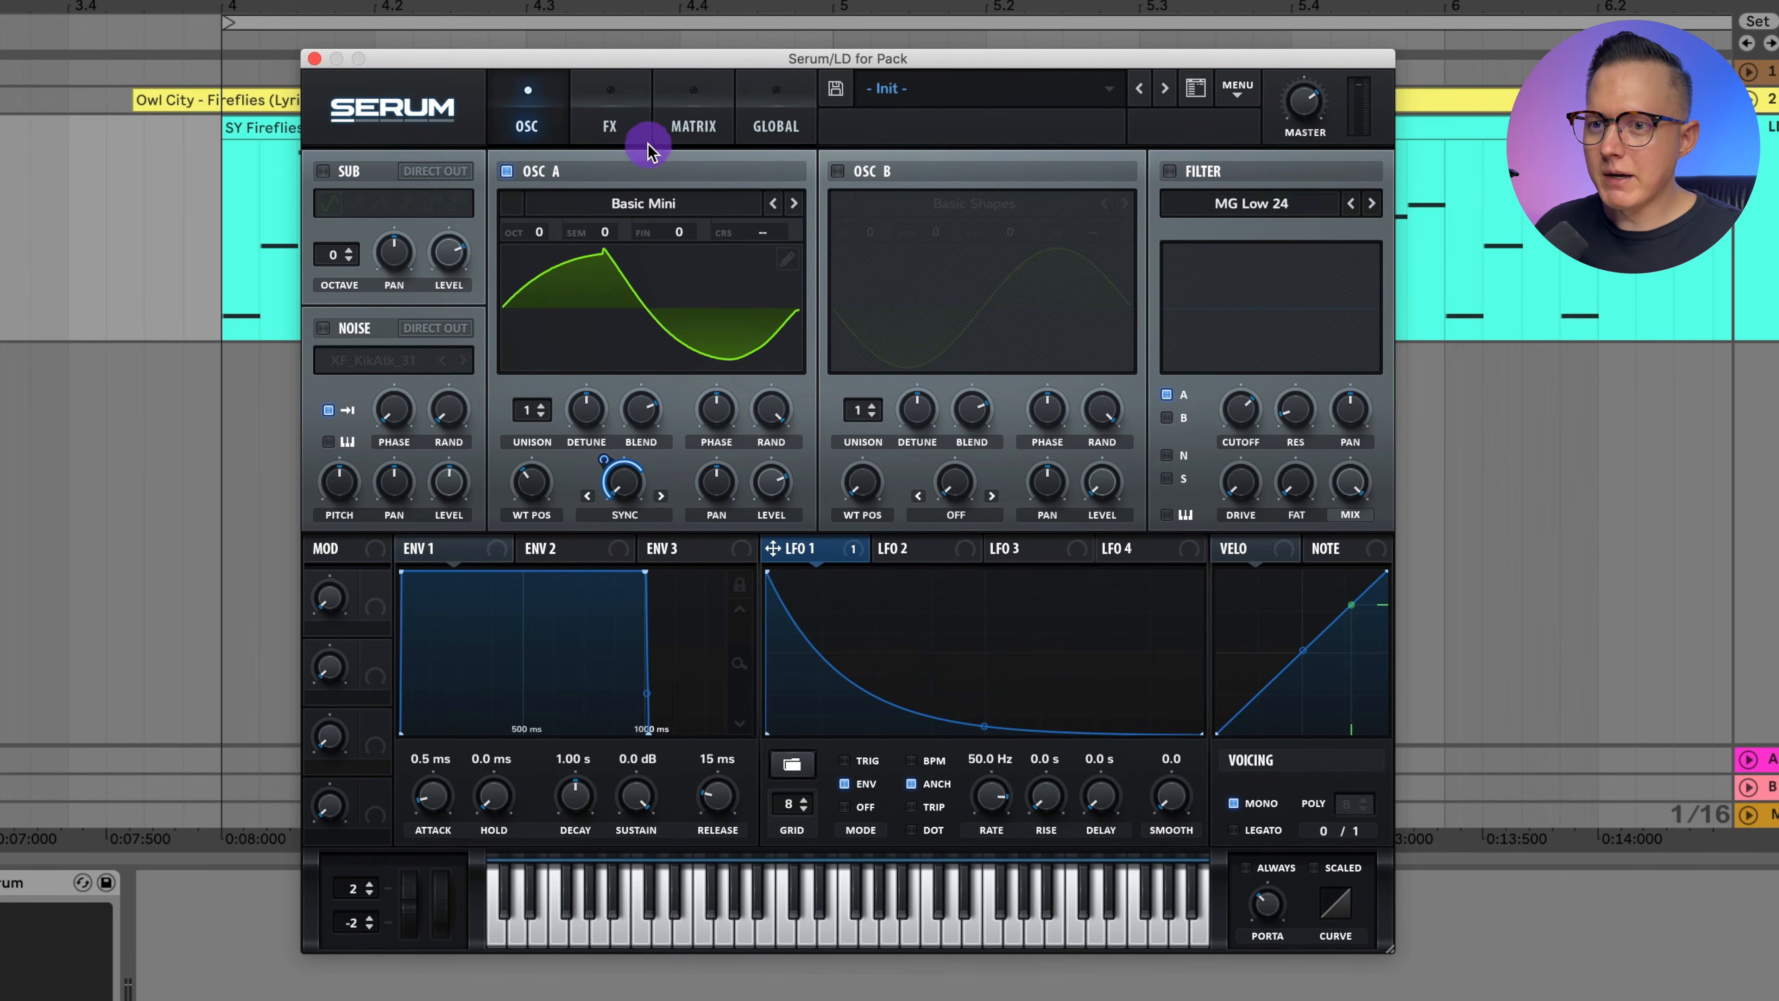
Turn on an EQ with a shallow bell cut in its lower band and place it first in the effects chain
click(622, 133)
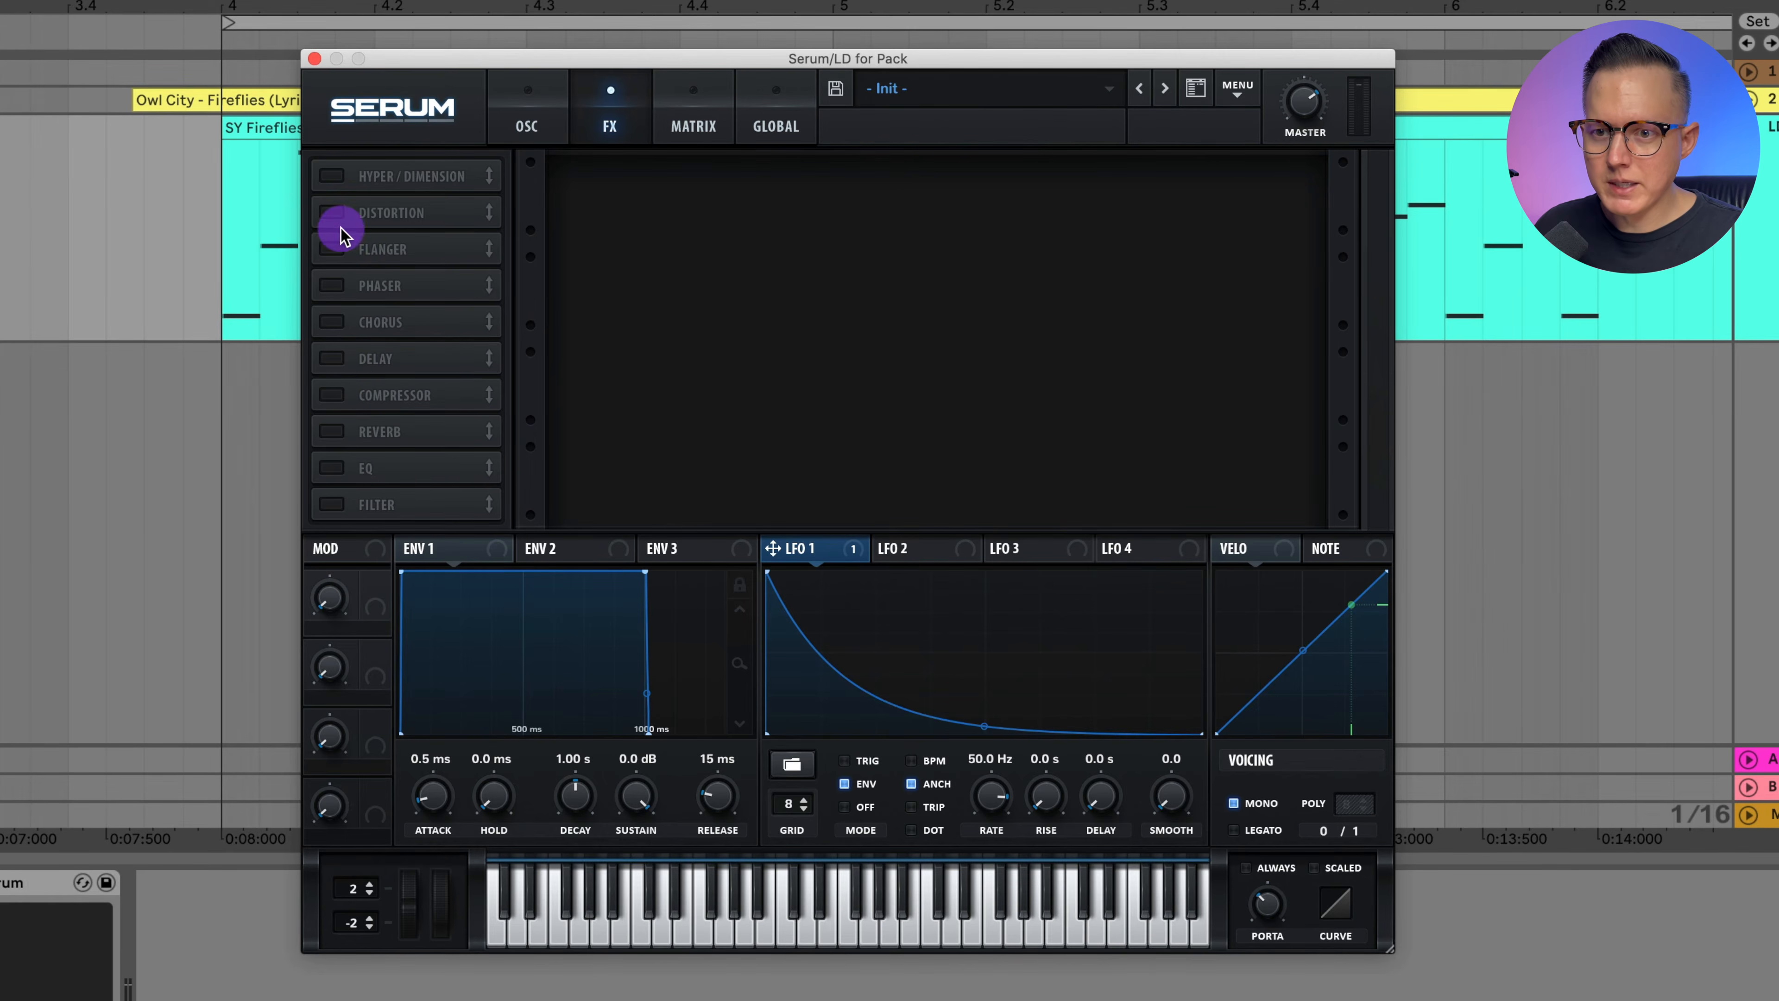
click(331, 466)
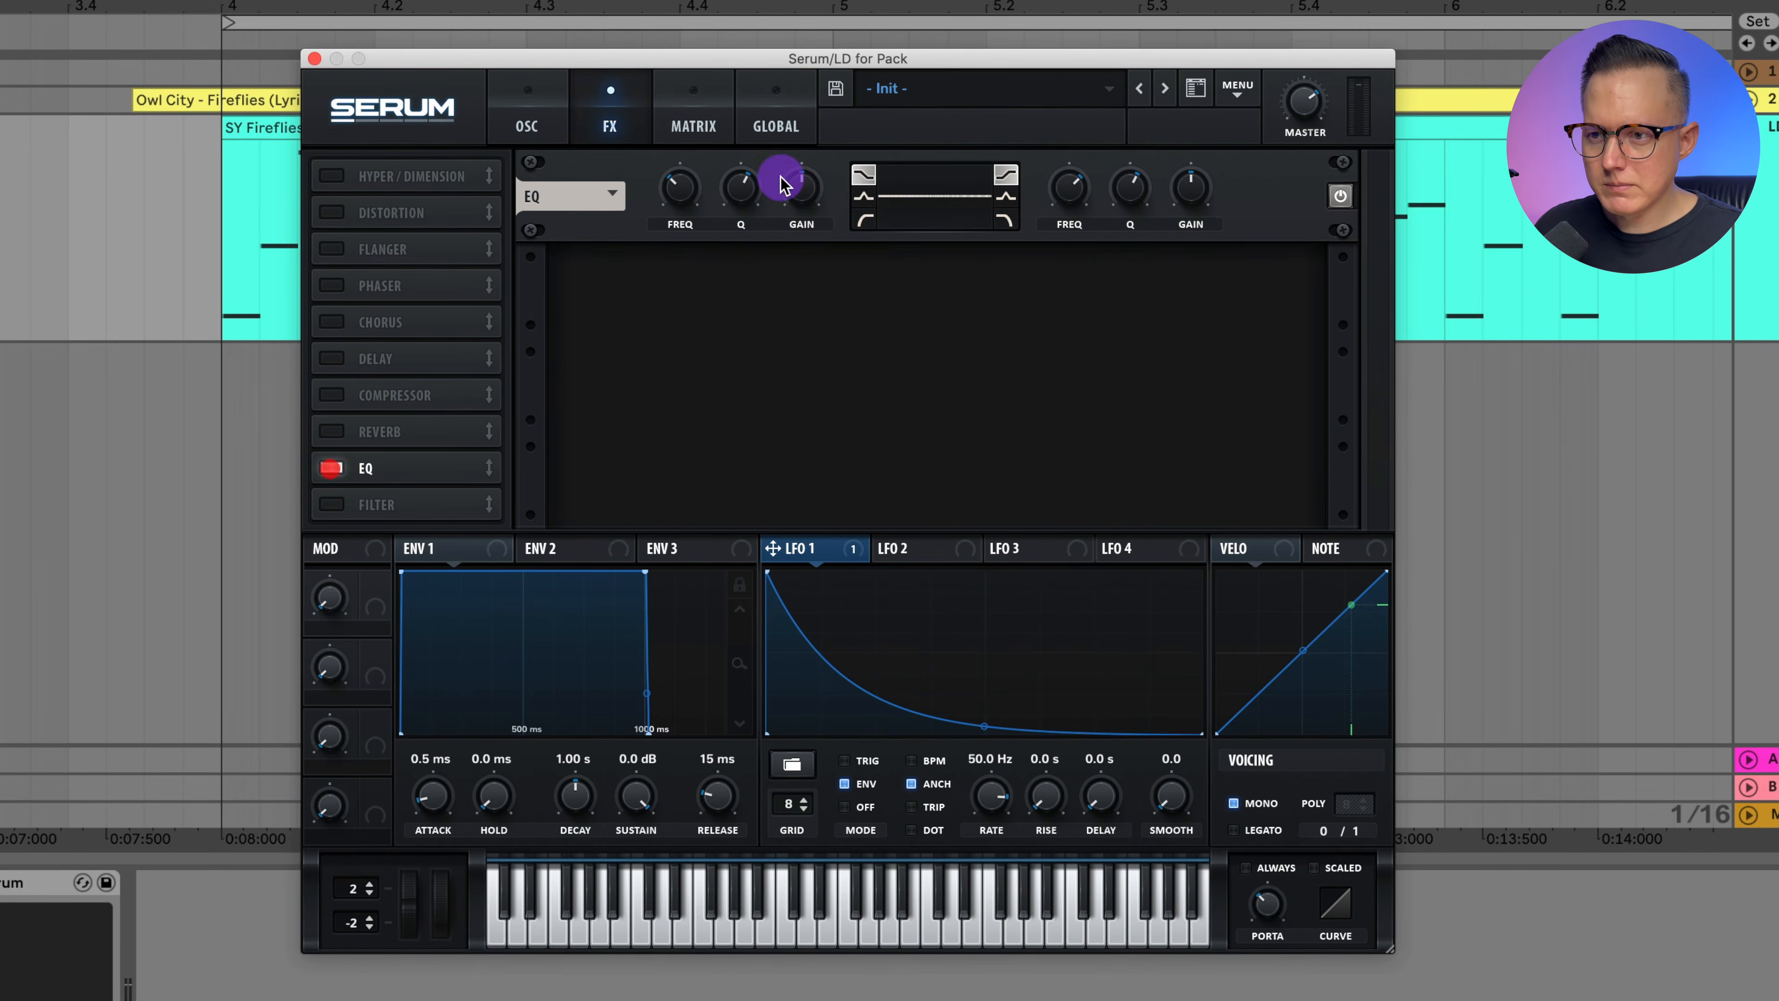
drag(812, 208, 683, 205)
drag(431, 466, 424, 193)
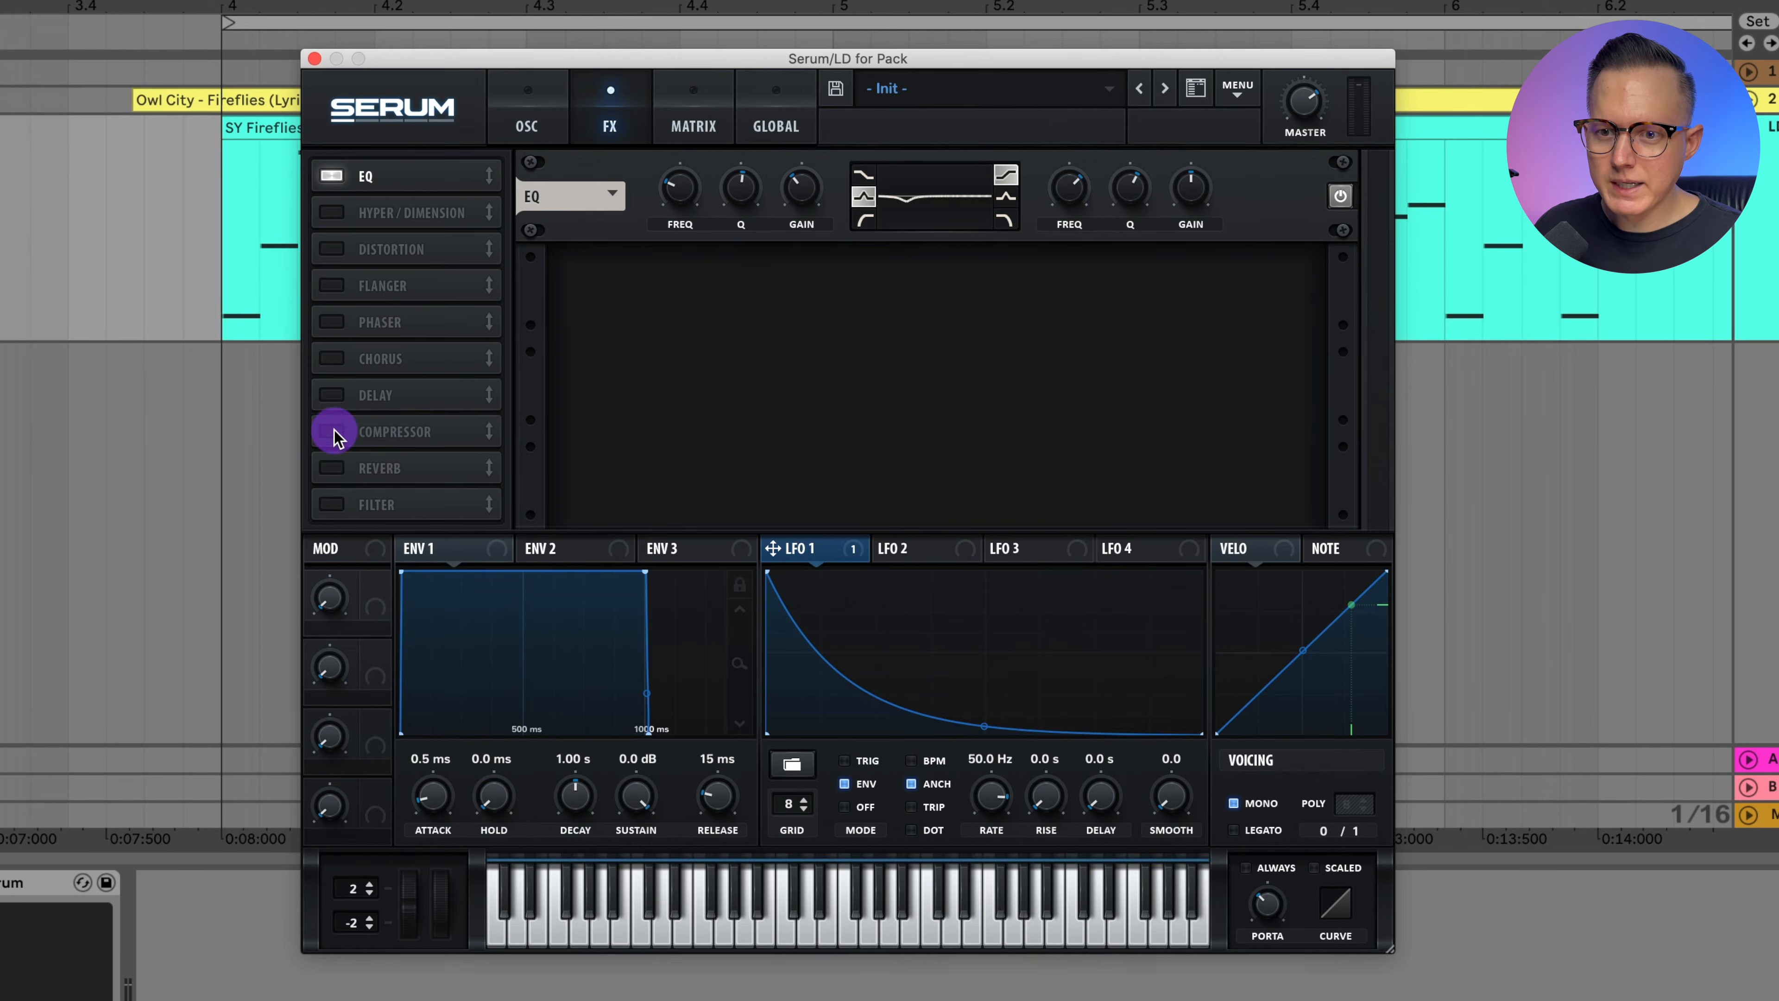
Turn on the delay effect, try its ping-pong mode and return it to Normal
click(333, 395)
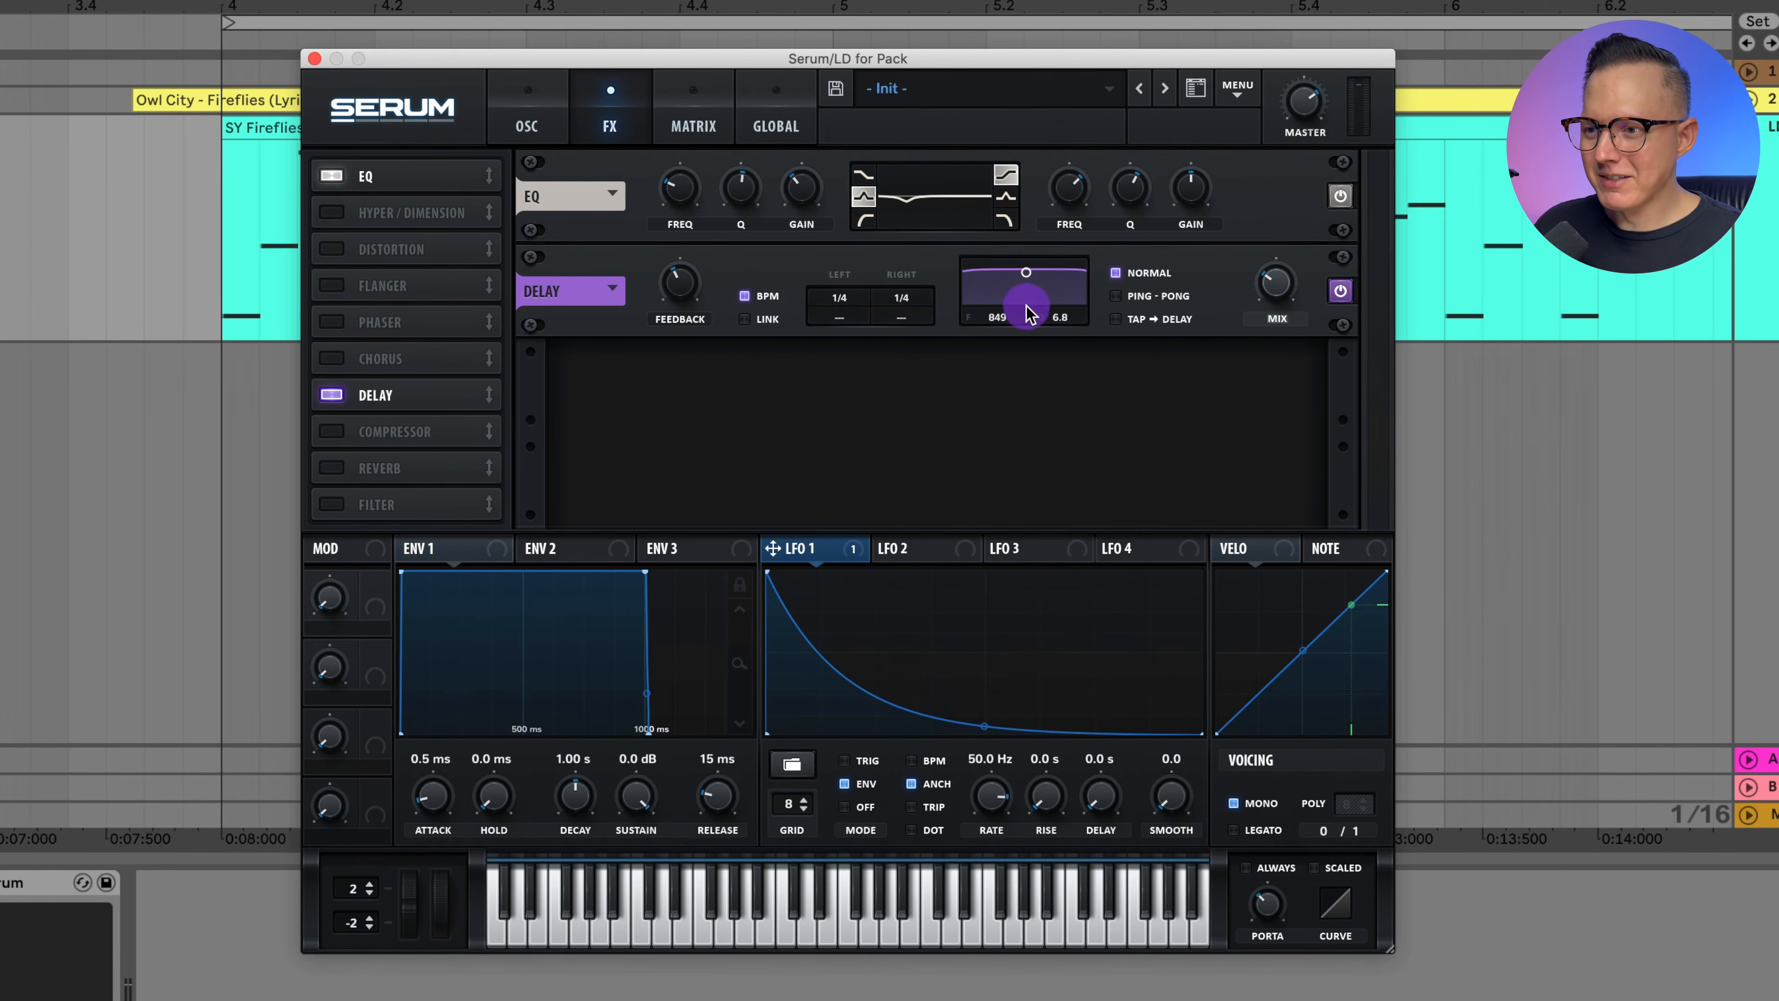
click(1157, 297)
click(1159, 300)
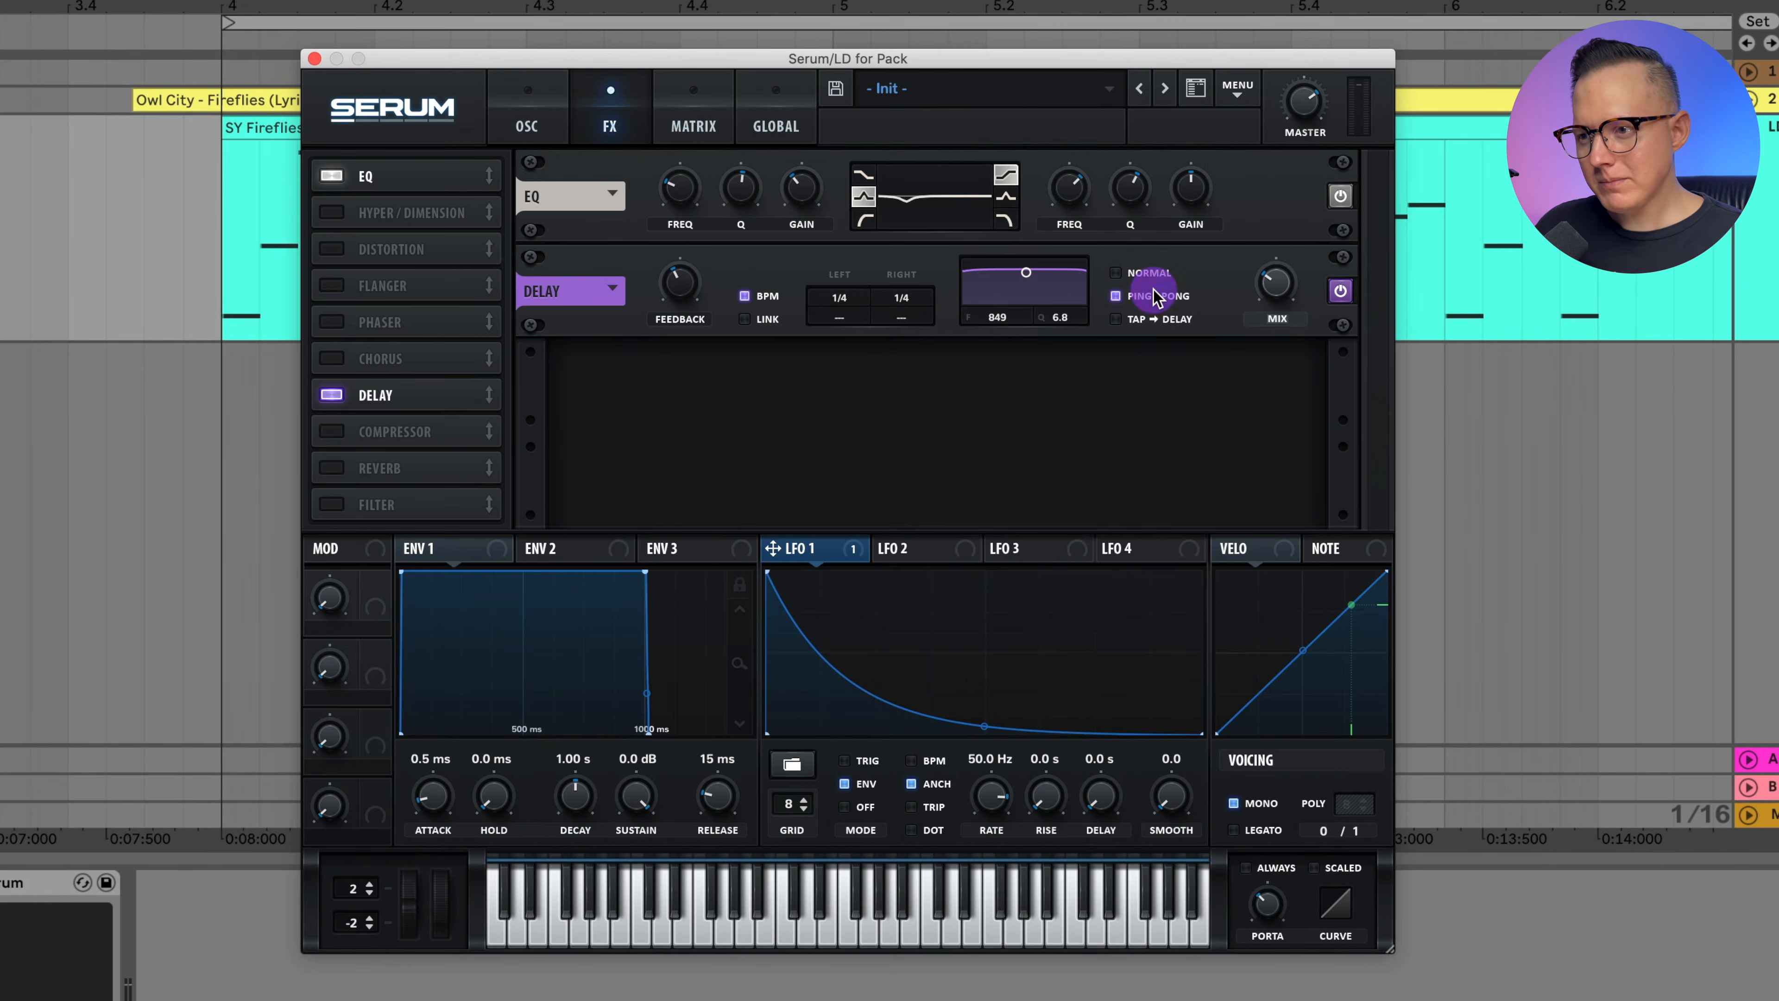
click(1152, 275)
Unlink the delay times, set them to 1/8 on the left and 1/4 on the right, and check the mix
mouse_move(843, 300)
mouse_down()
mouse_move(836, 329)
mouse_move(846, 280)
mouse_move(846, 332)
mouse_up()
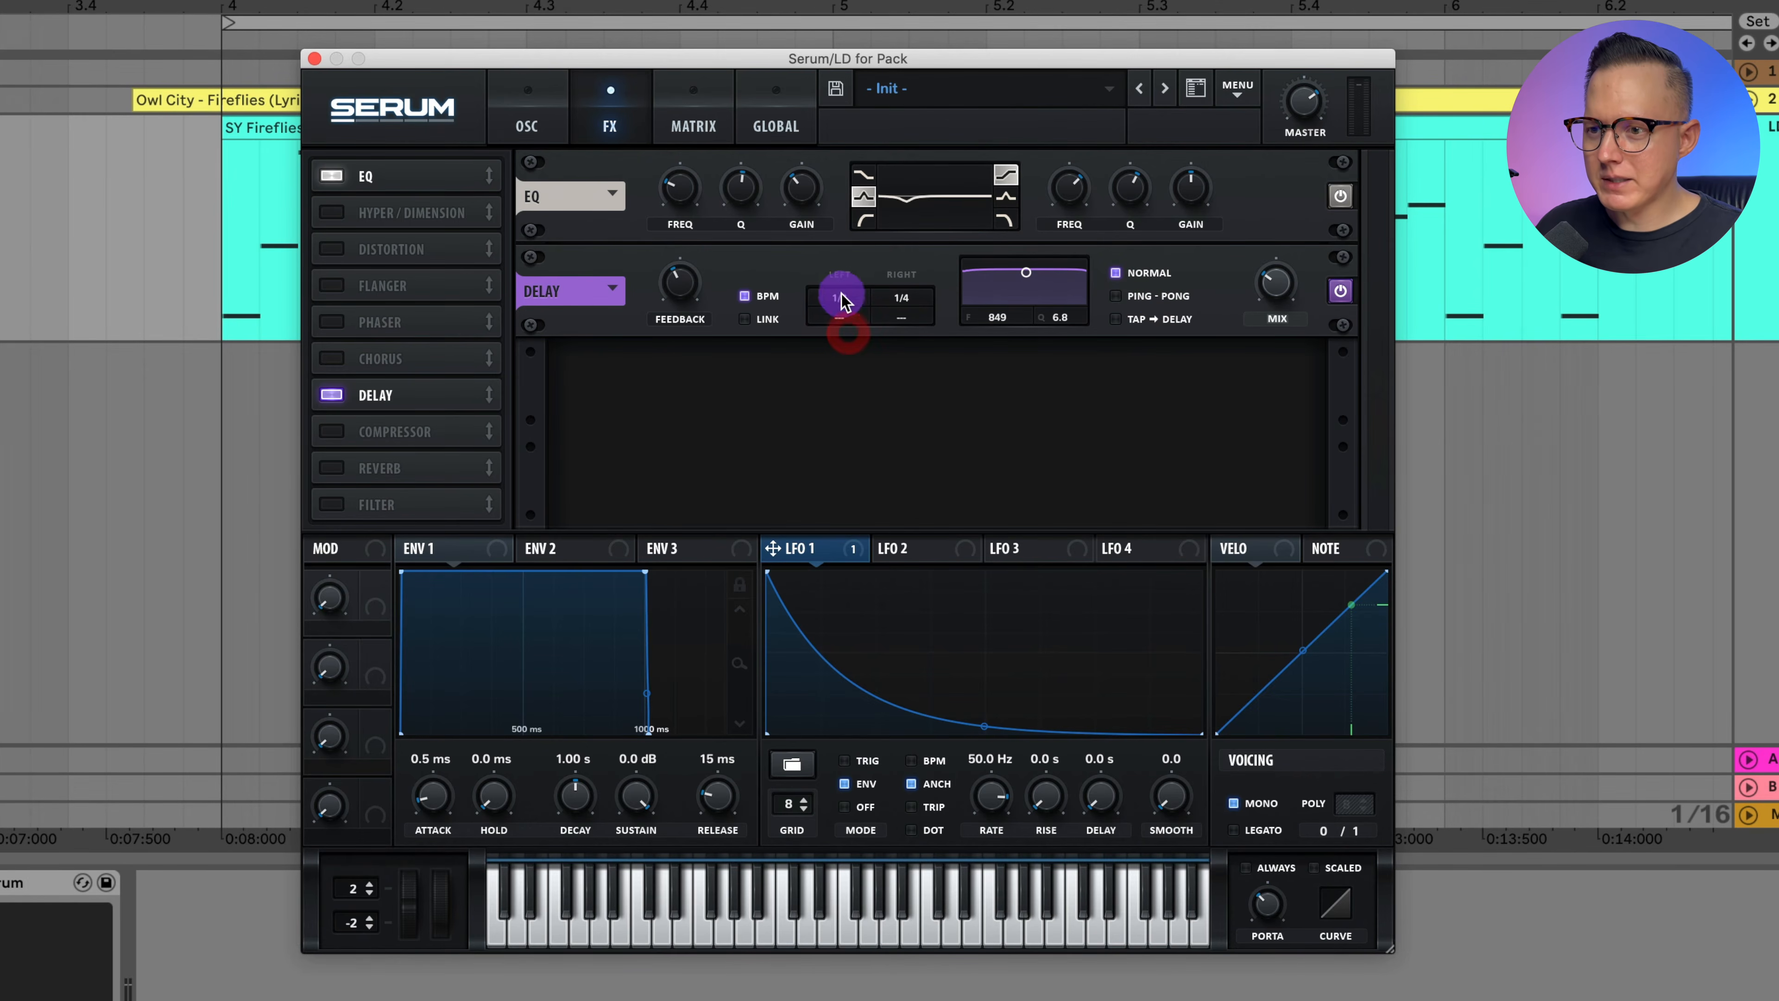
click(765, 320)
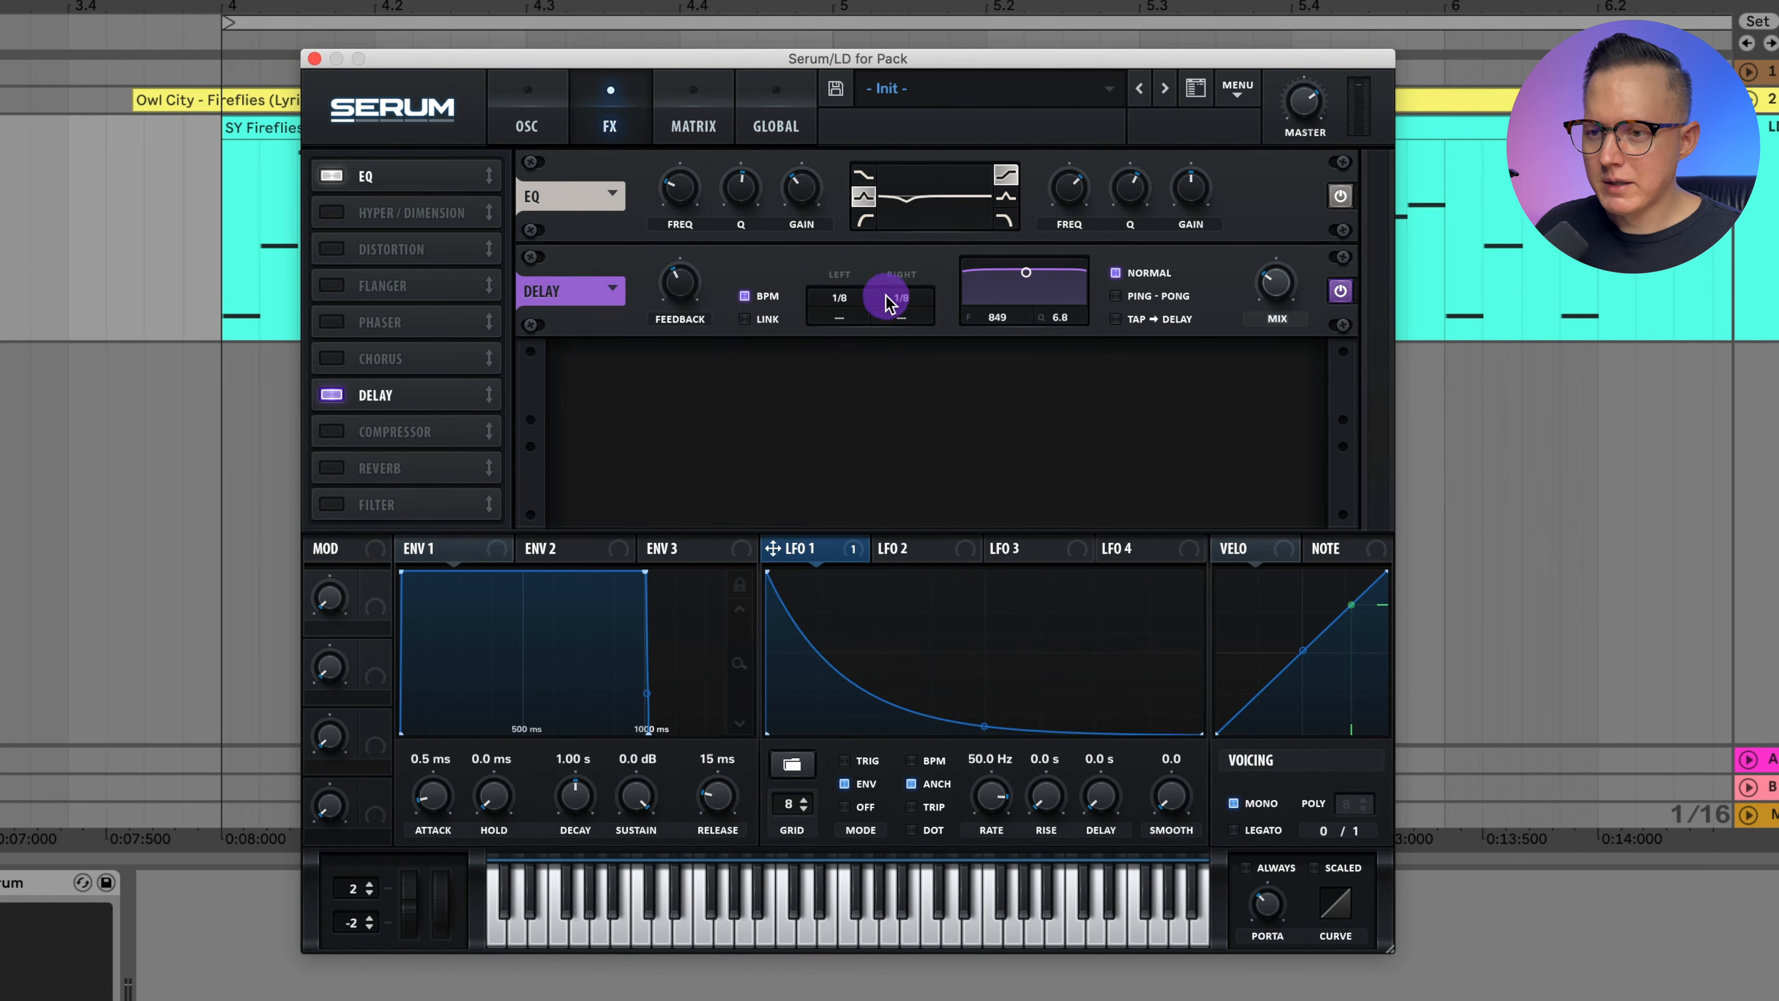
drag(855, 294, 844, 299)
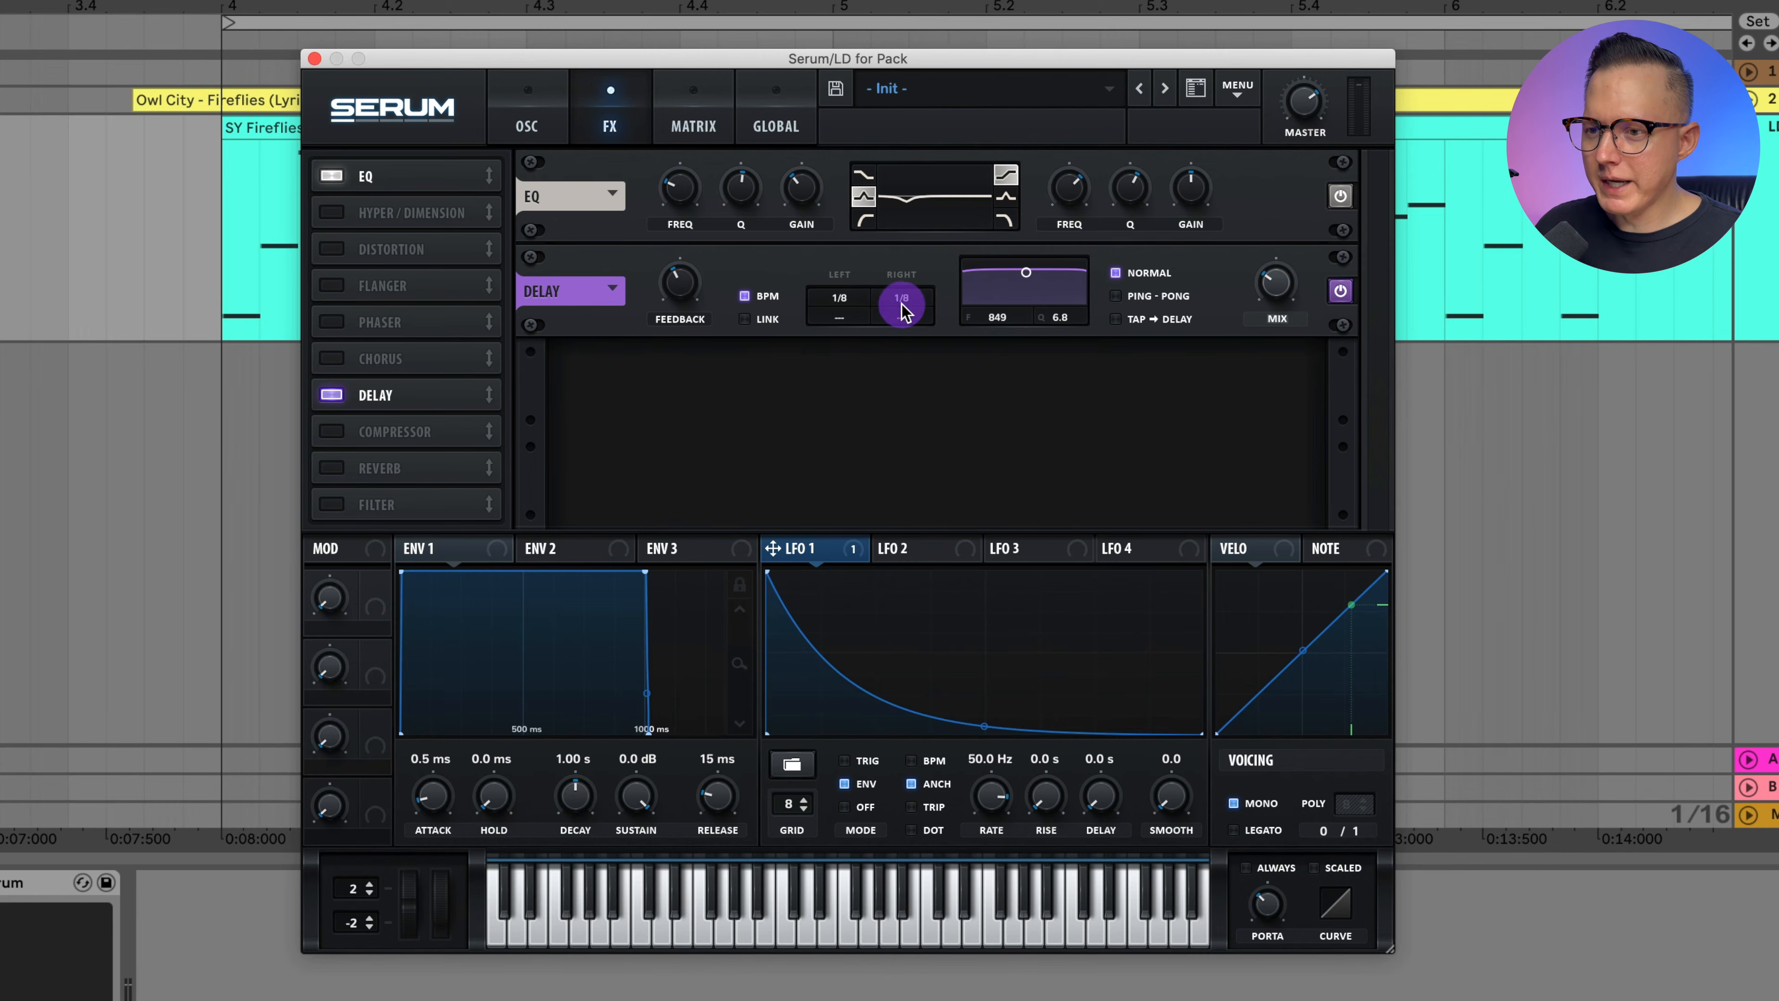
drag(904, 297, 915, 294)
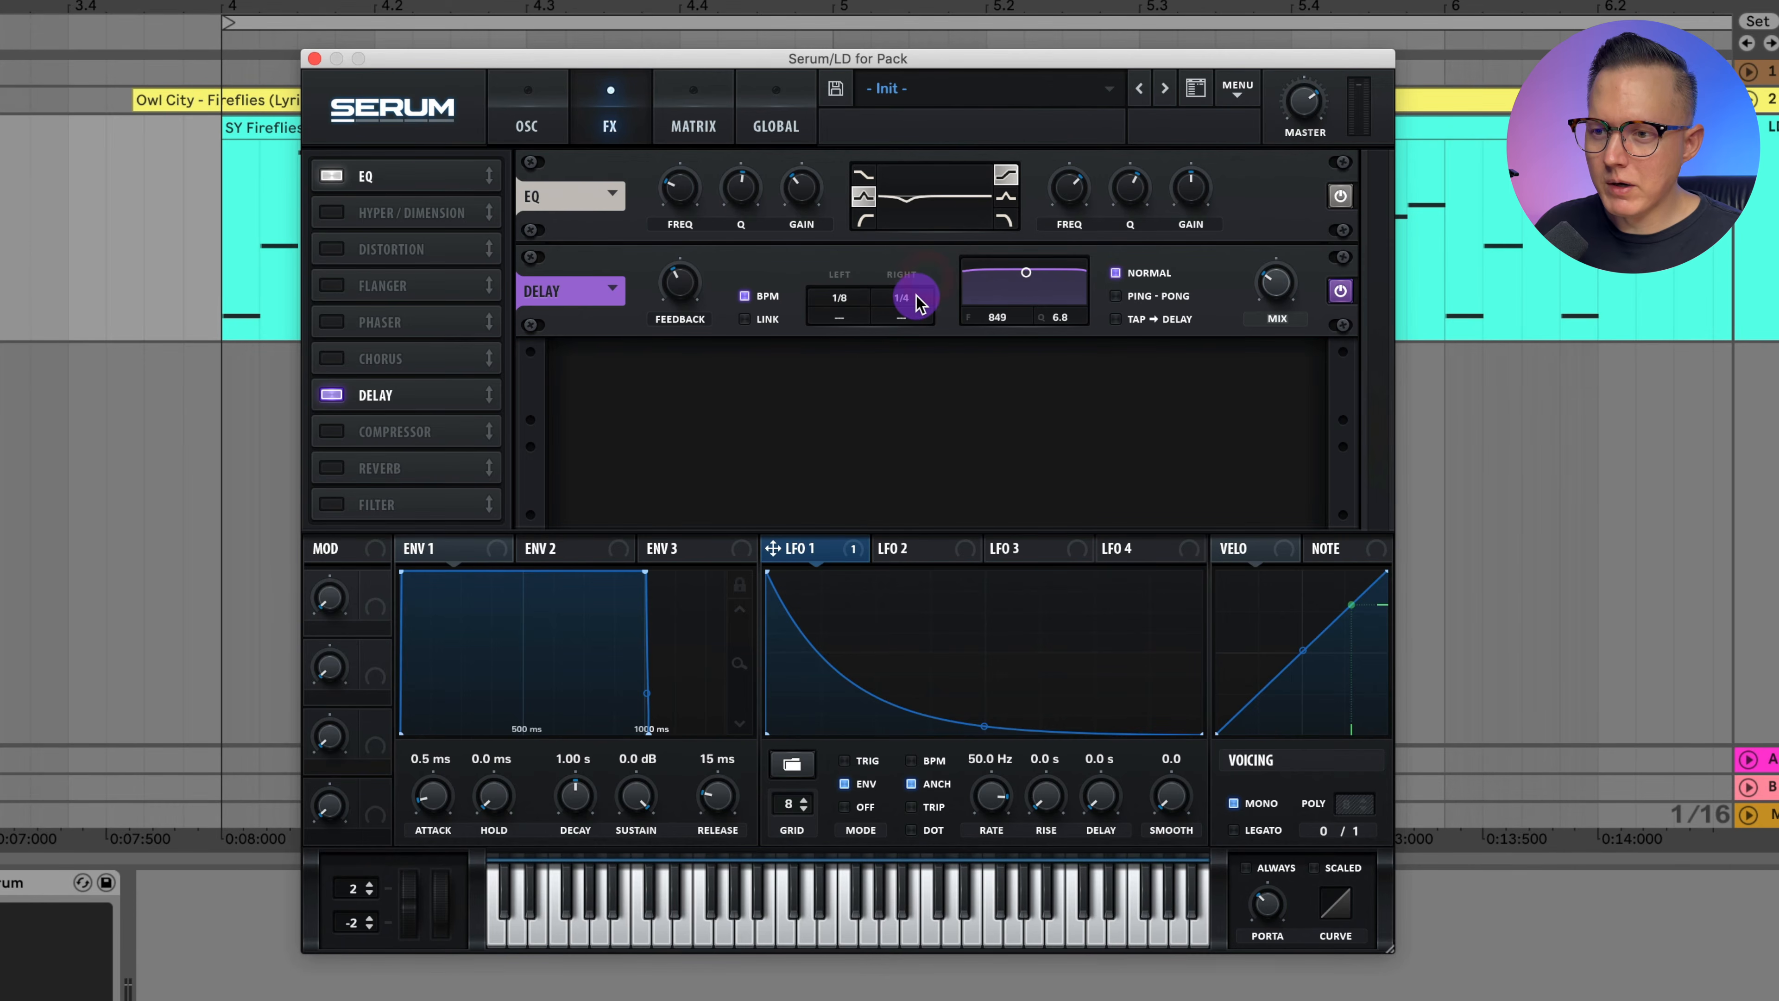
click(1279, 284)
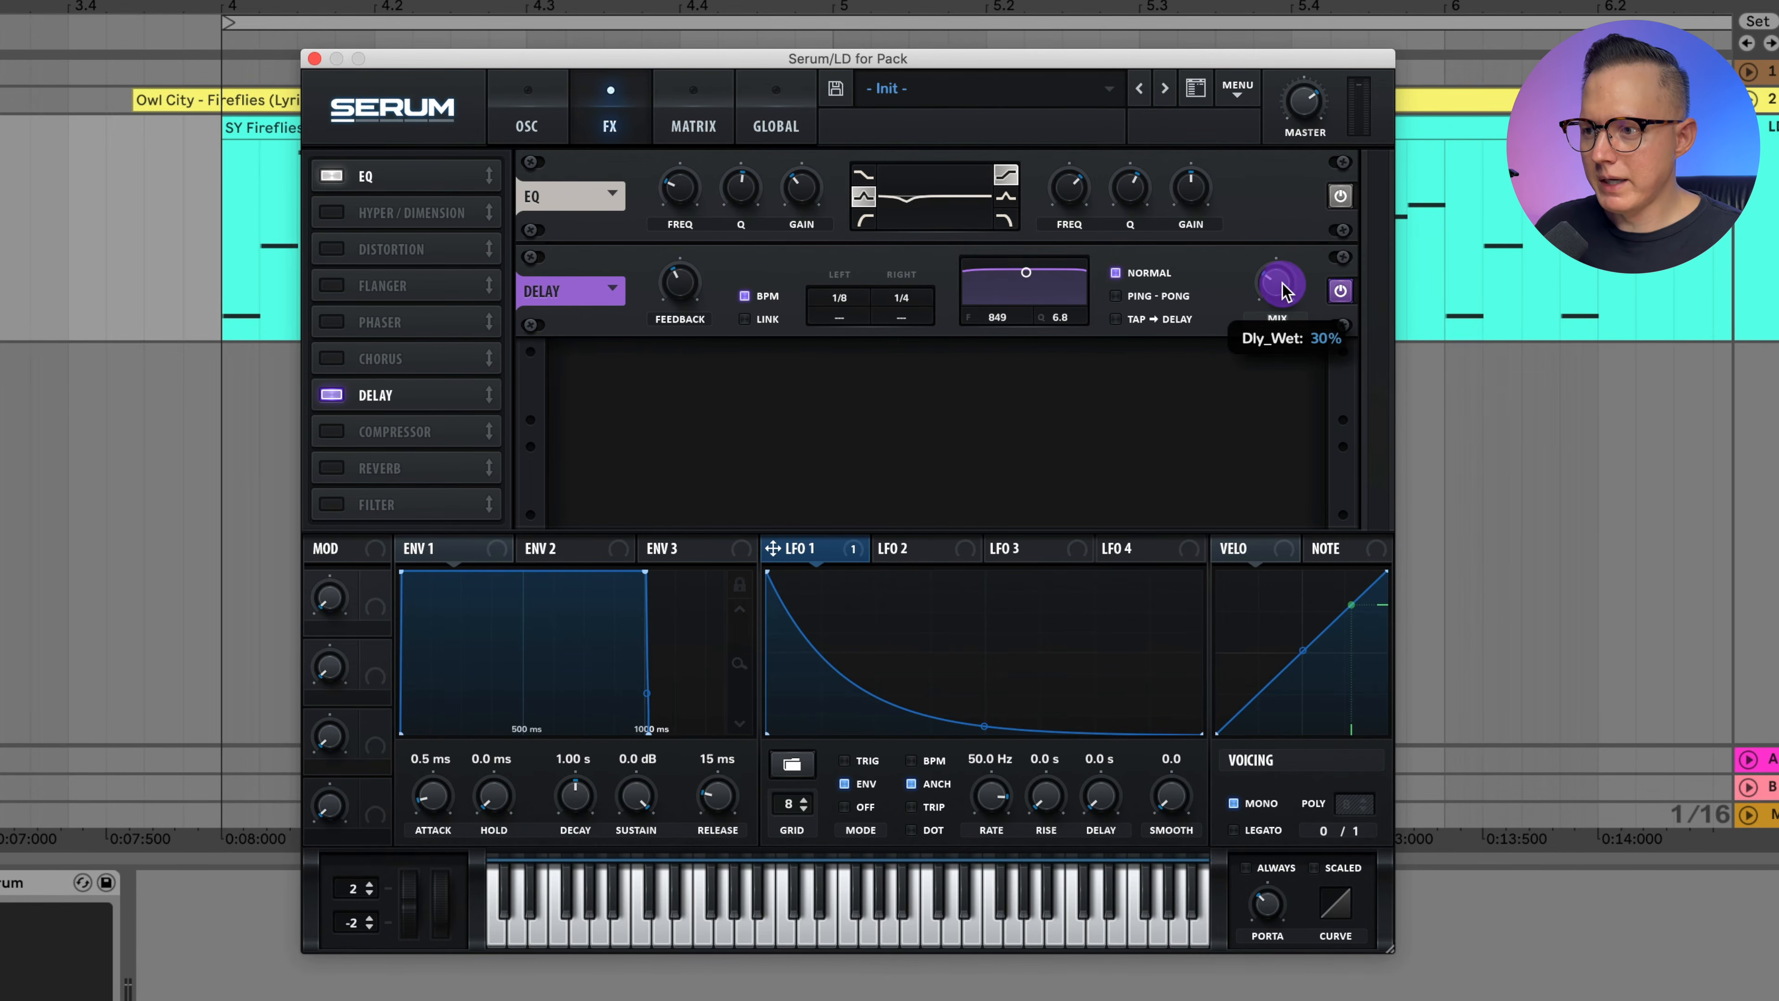
Extend the end of the arrangement loop to bar 9 and place the delay directly after the EQ in the effects chain
click(1564, 294)
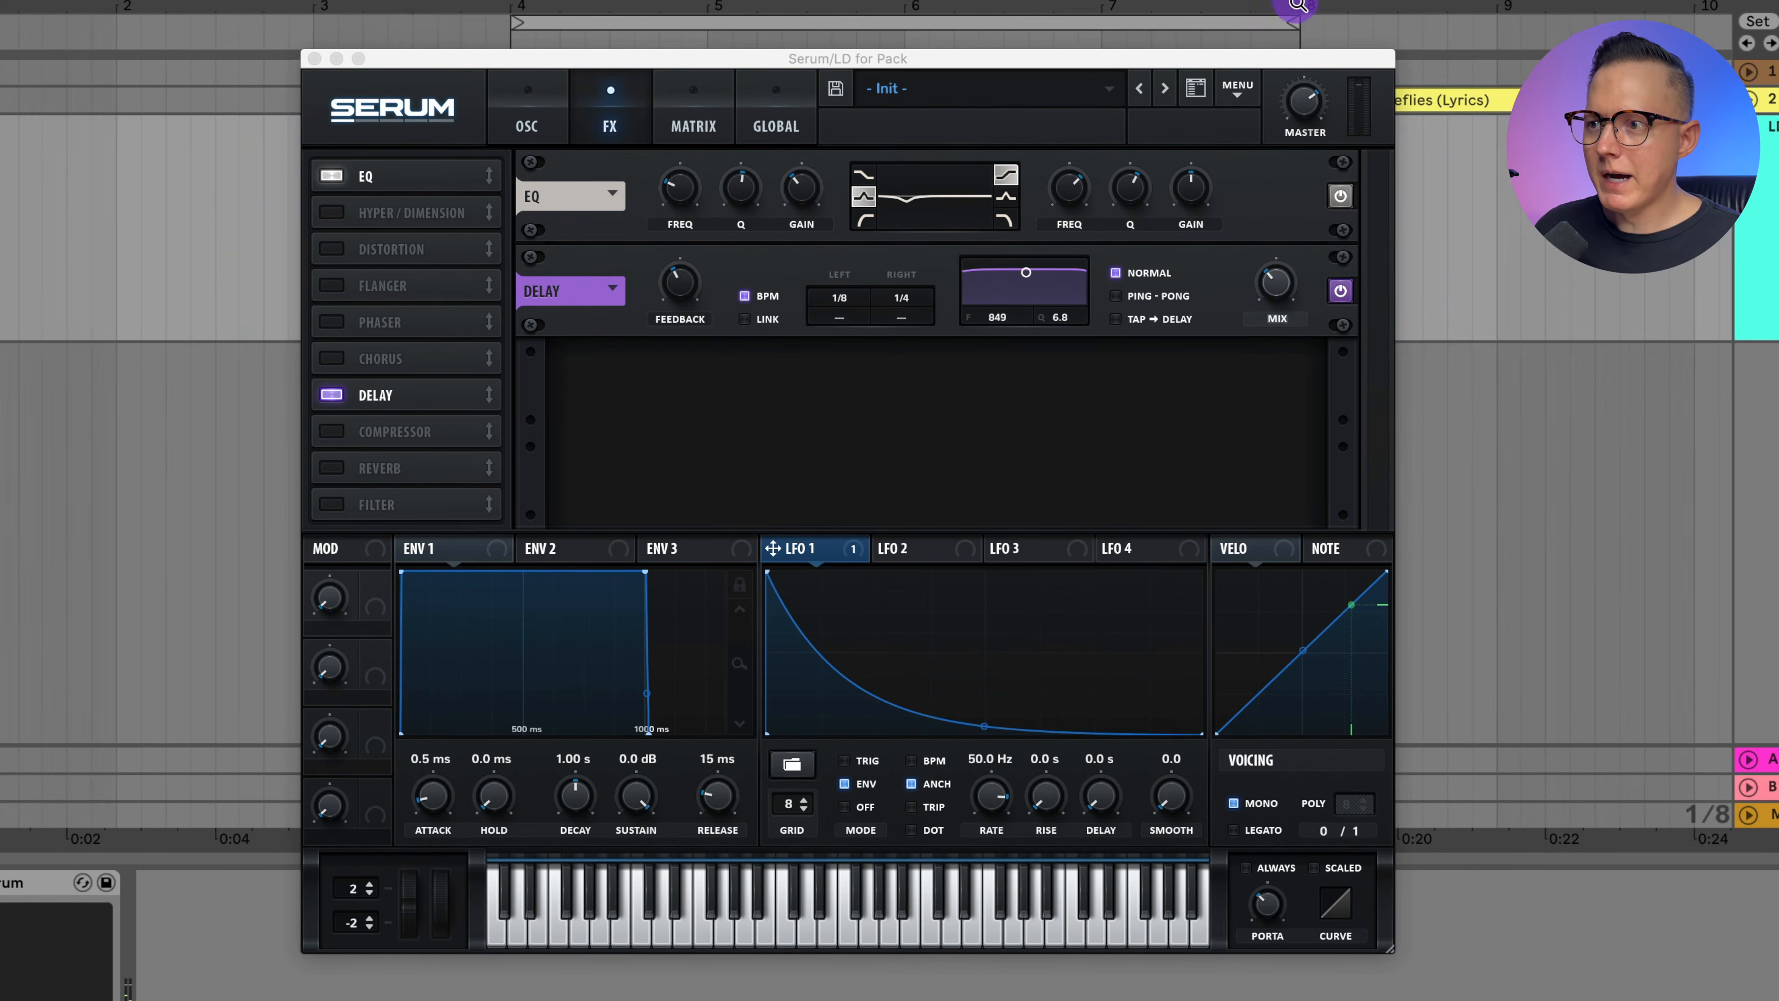
drag(1292, 23, 1489, 23)
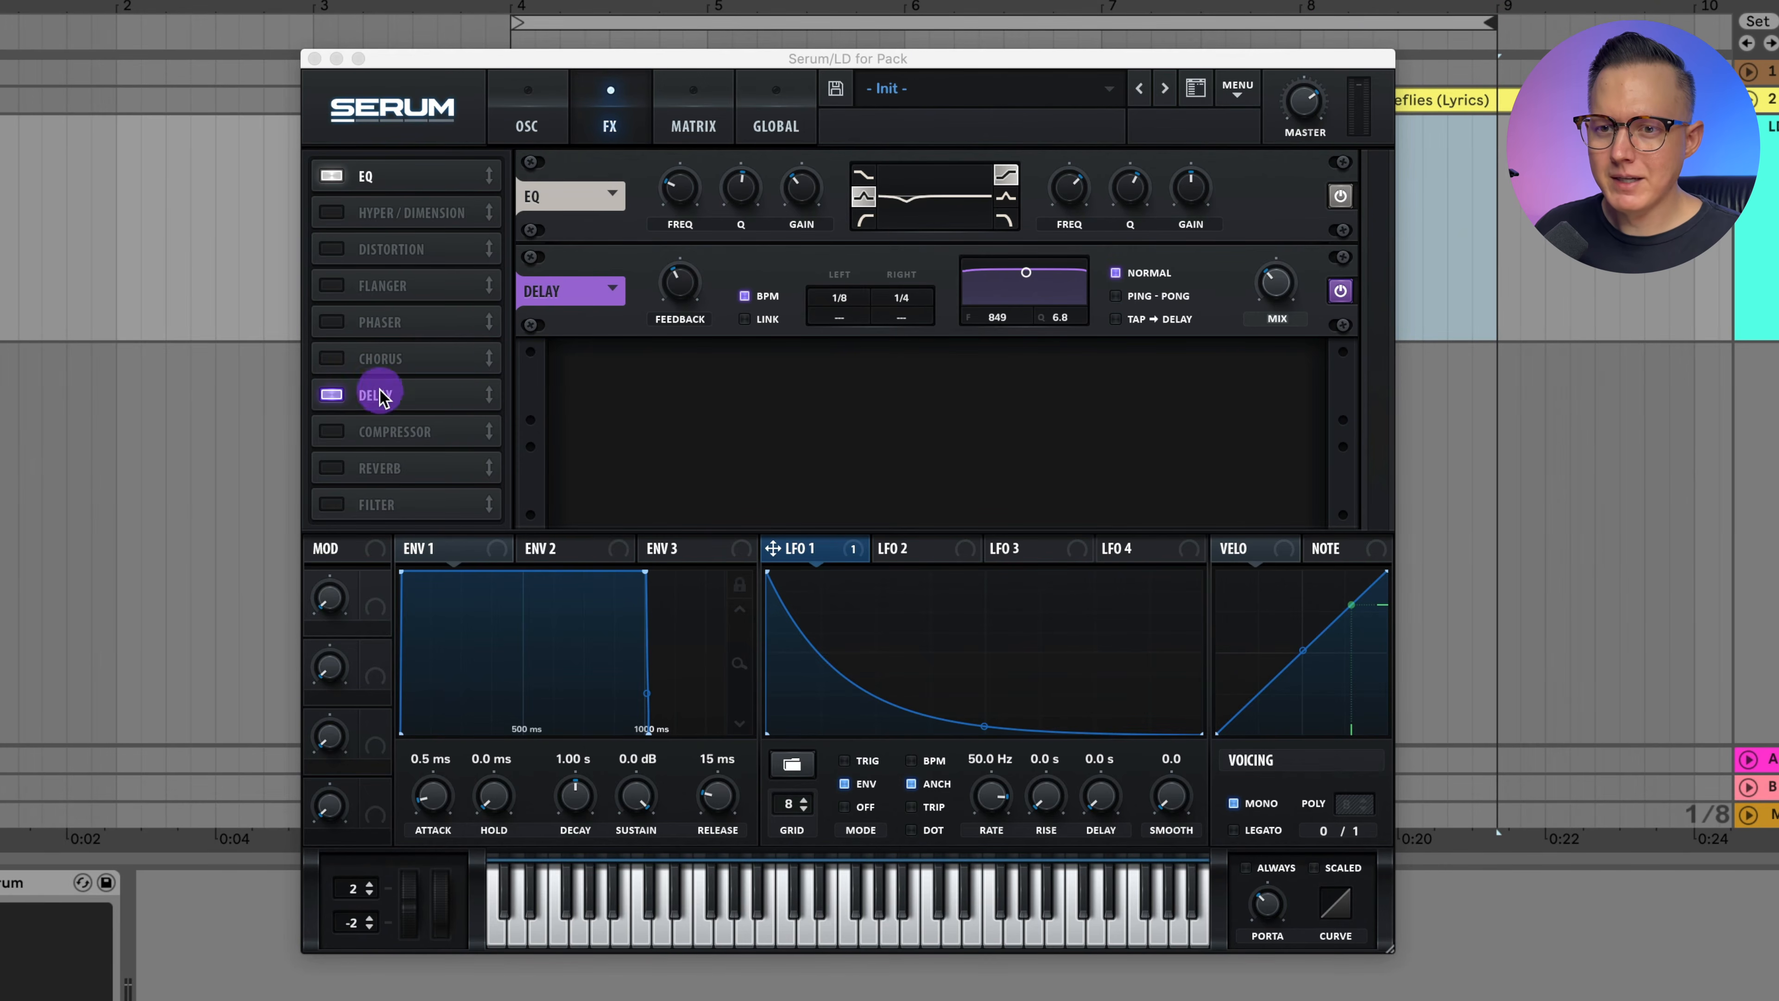
drag(377, 395, 413, 212)
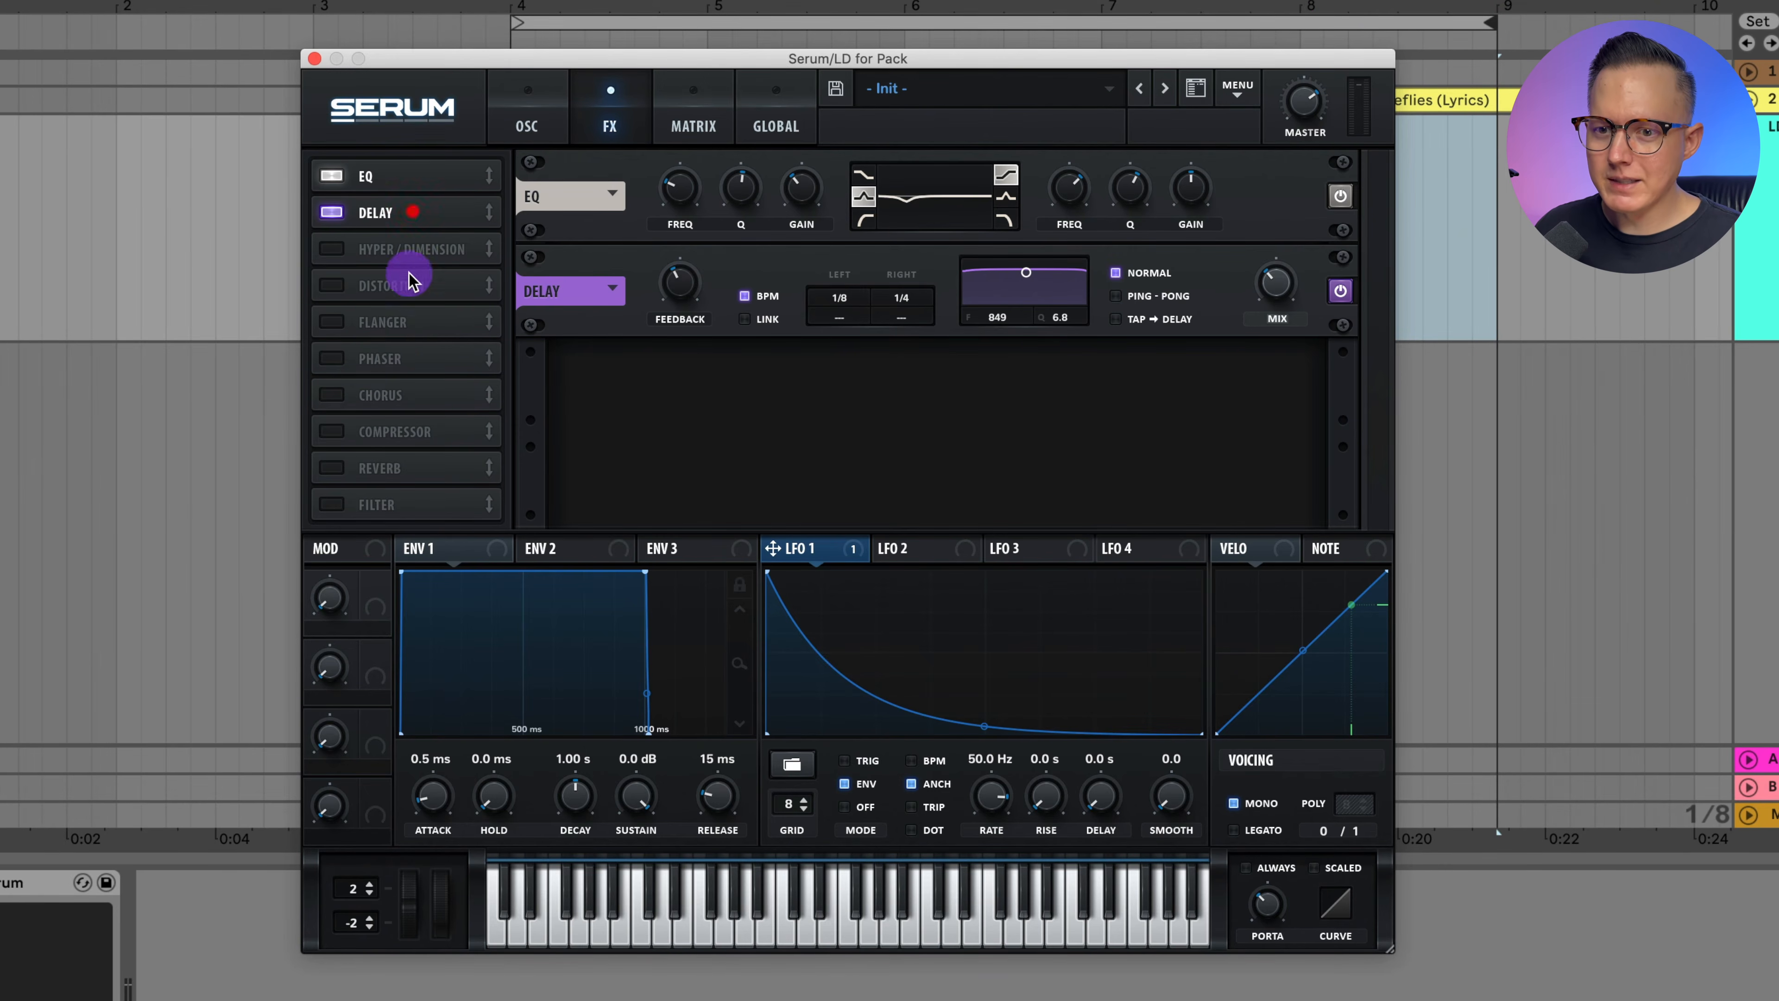
Add a Hall reverb, raise its low cut and adjust its decay while the clip plays
click(331, 471)
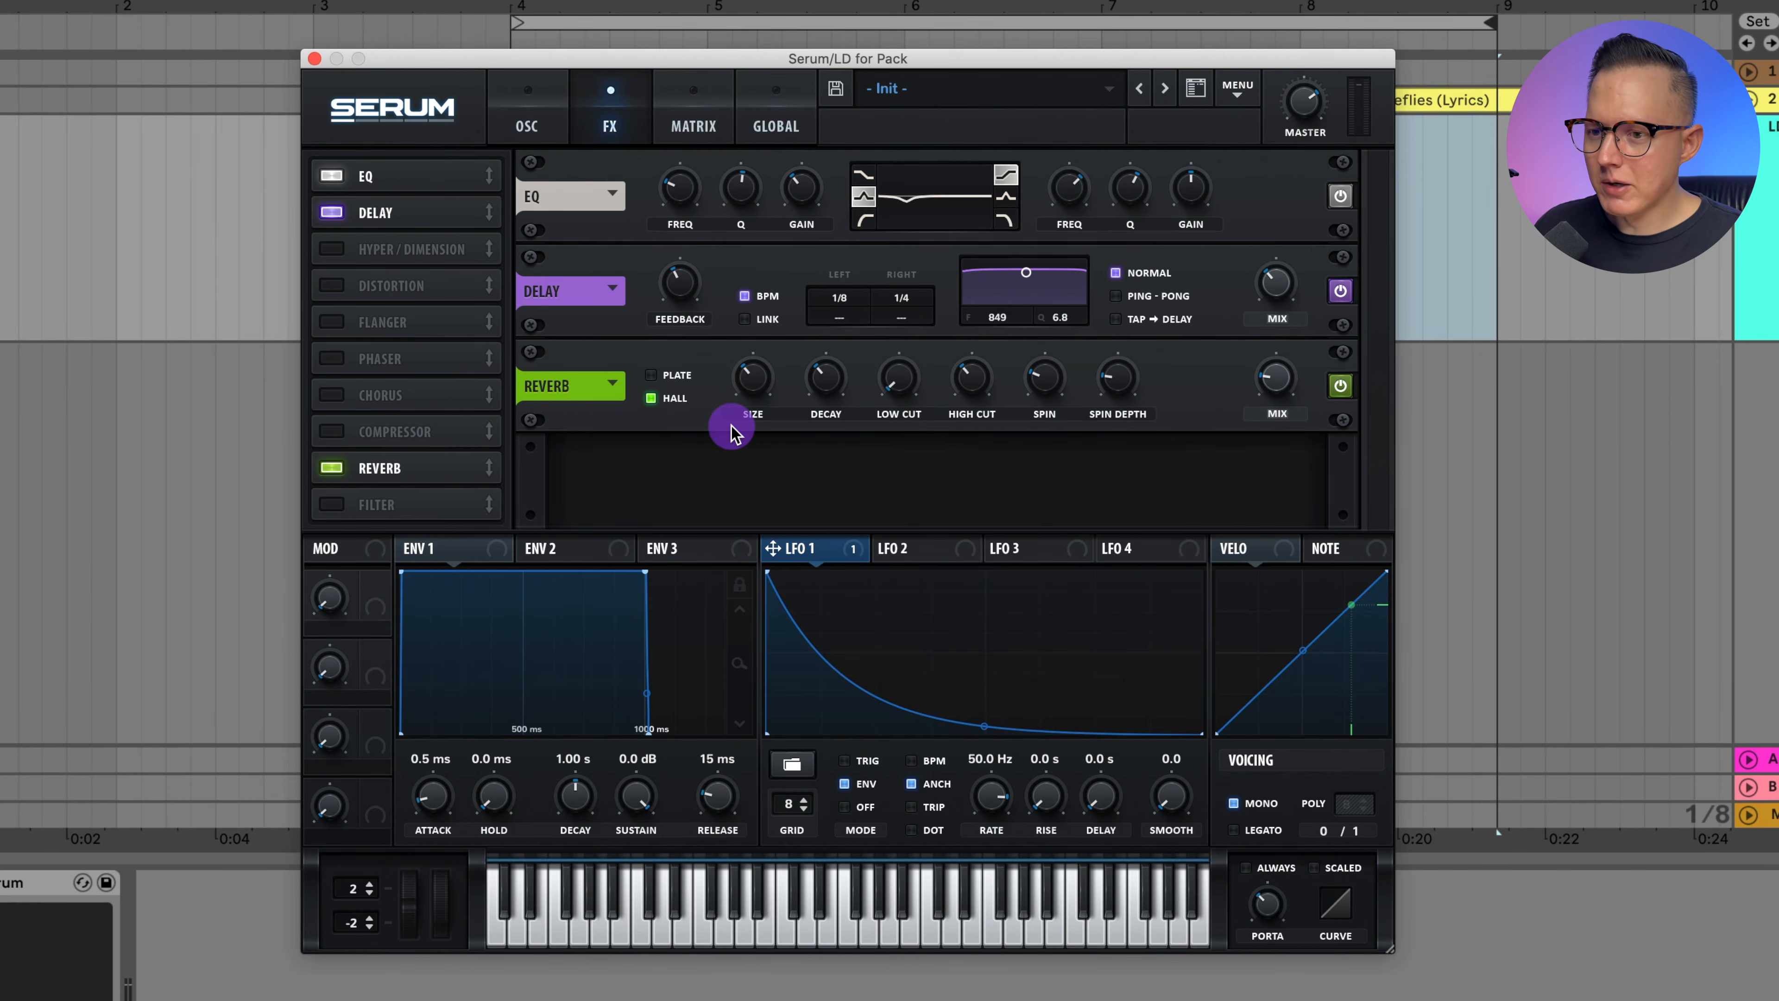
drag(757, 370, 756, 389)
mouse_move(825, 369)
mouse_down()
mouse_move(824, 385)
mouse_move(935, 333)
mouse_up()
click(1292, 371)
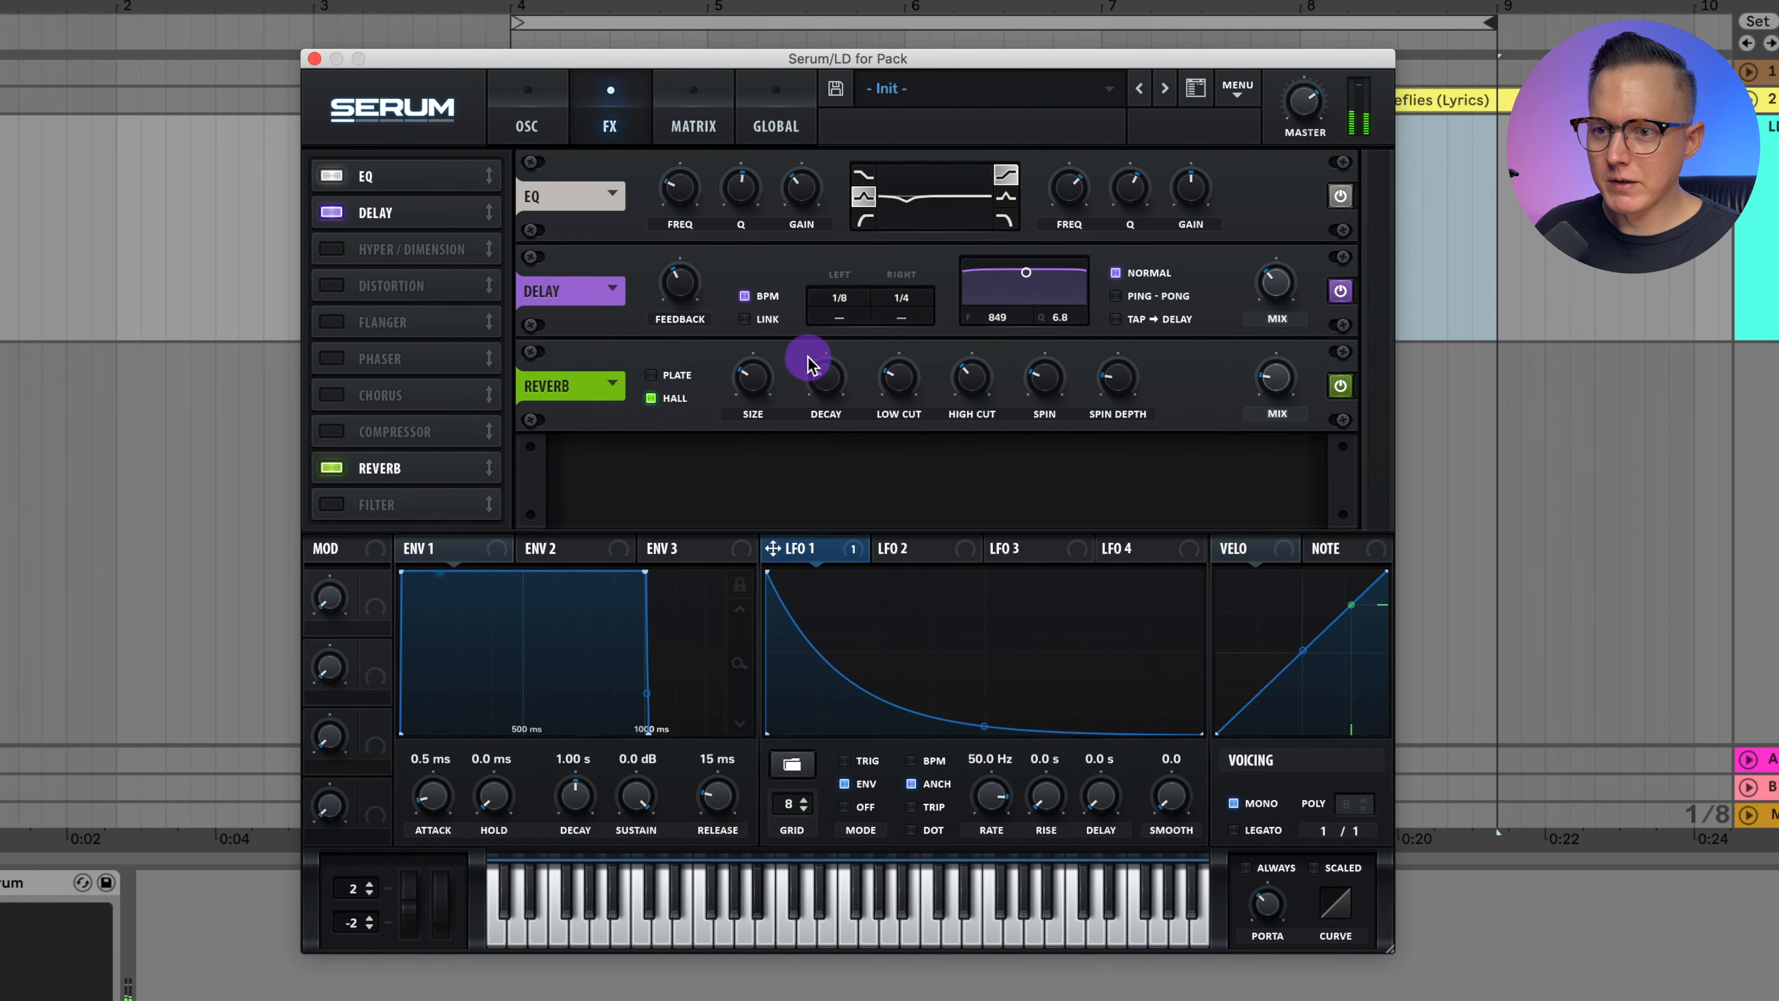
drag(821, 368, 751, 383)
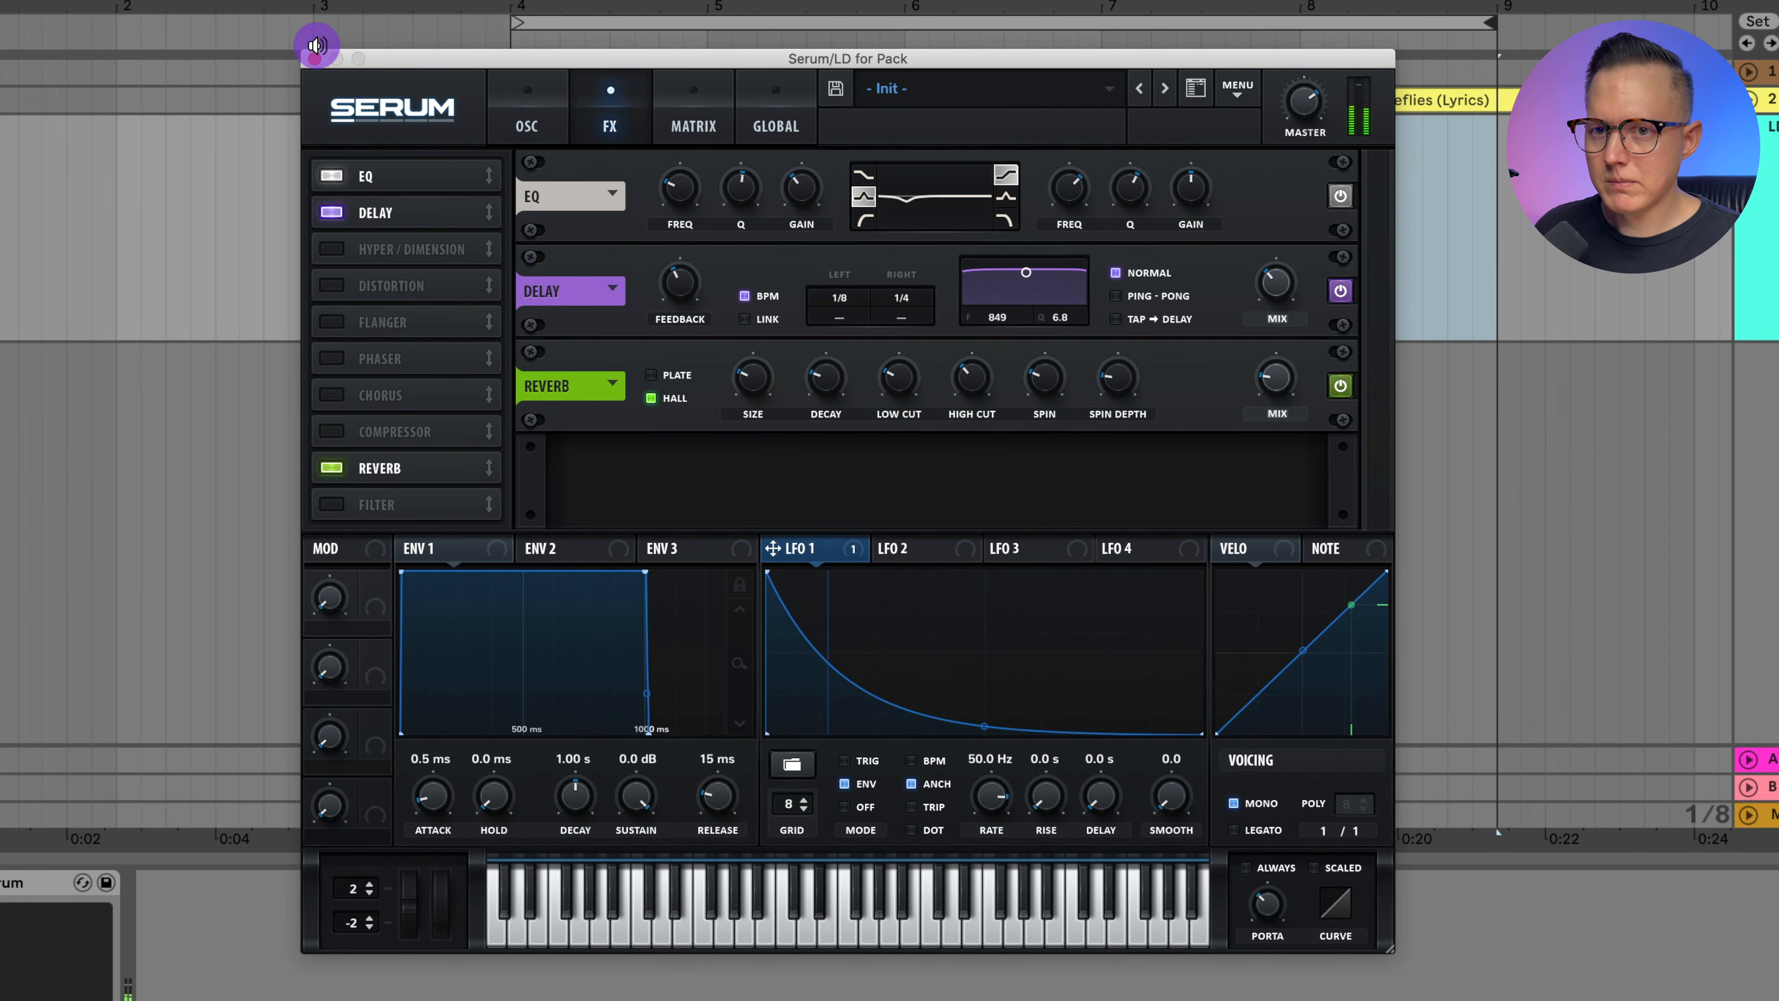
Close the synth window and trim the clip's overlapping note at 4.4.3 so it ends at 4.4.4
click(313, 58)
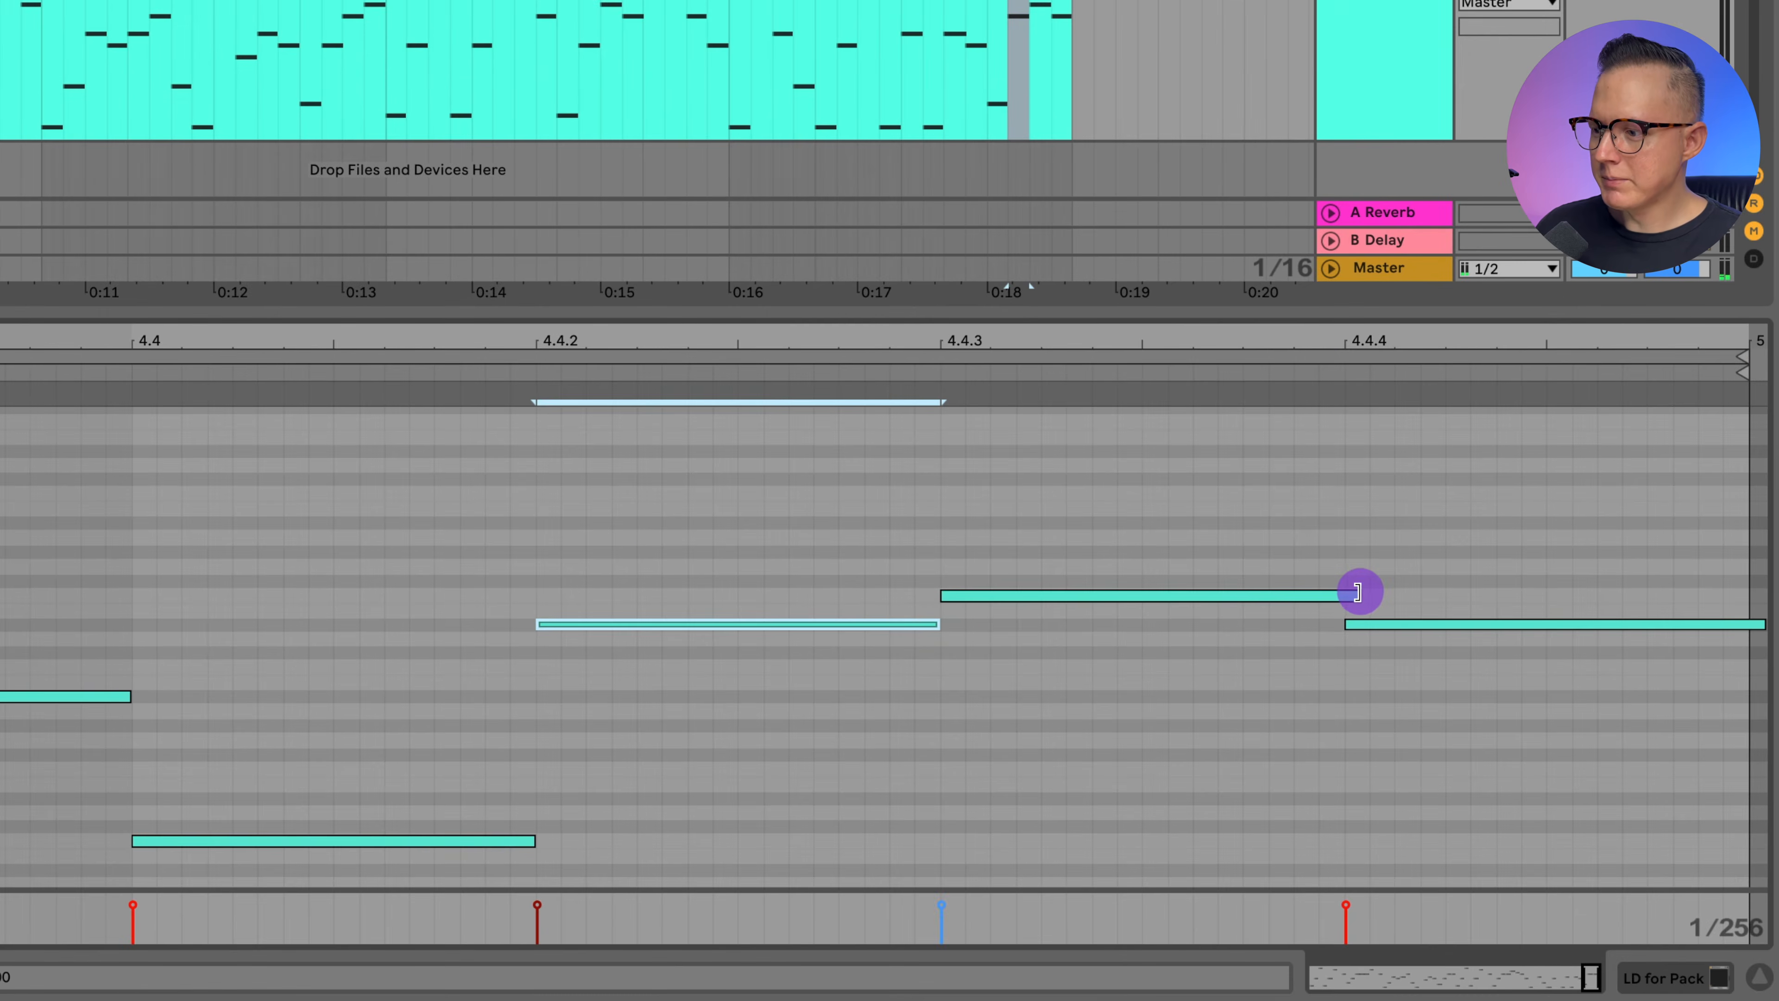
drag(1357, 592, 1343, 596)
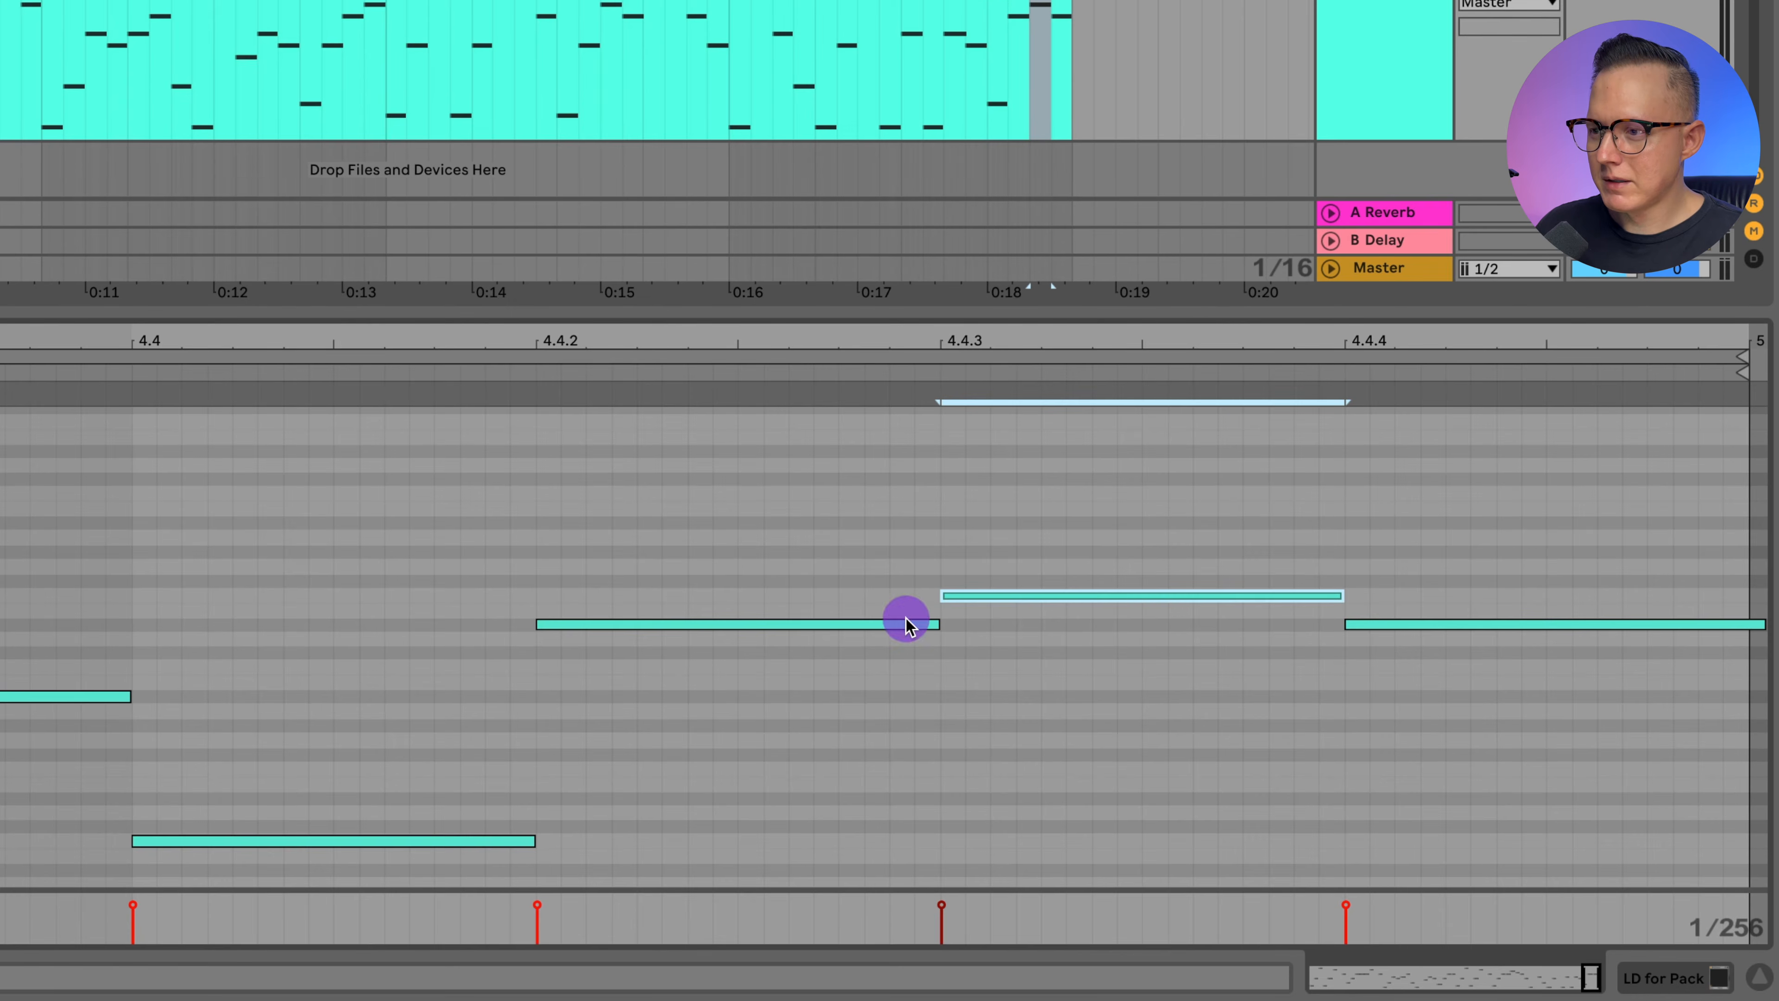
Play the last notes of the clip from around 0:18 to check the edited note lengths
click(998, 26)
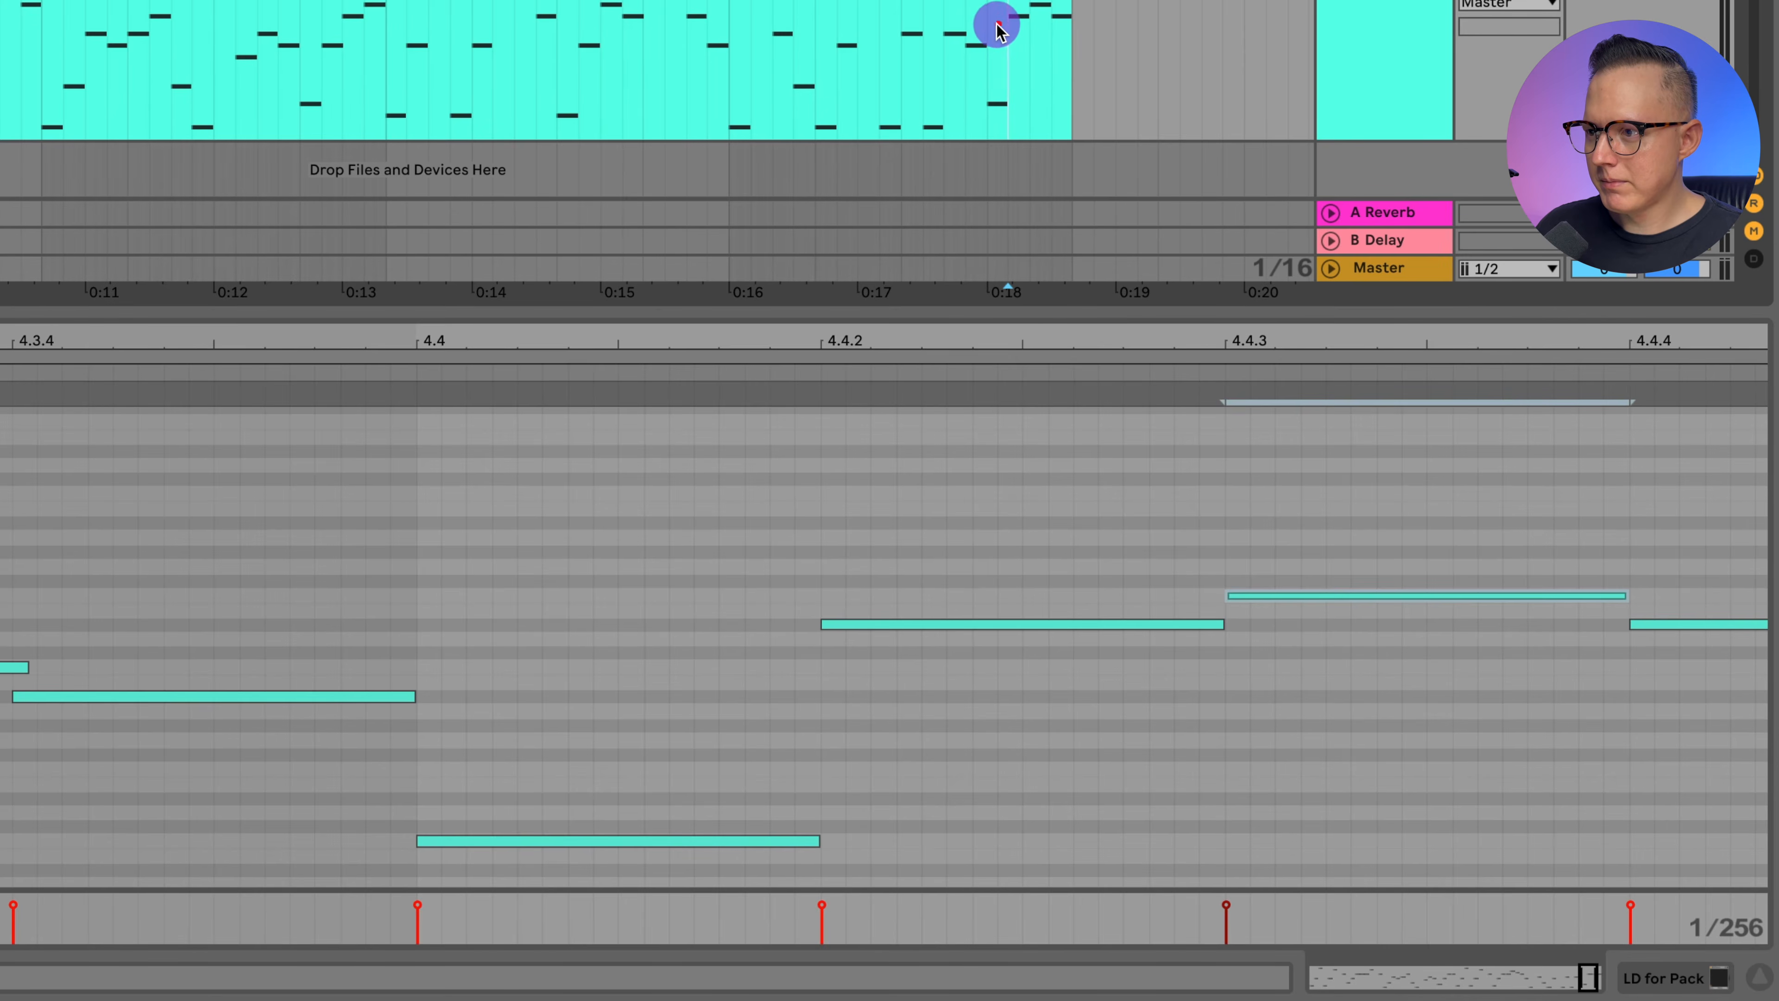
click(996, 23)
key(space)
scroll(996, 14, down, 4)
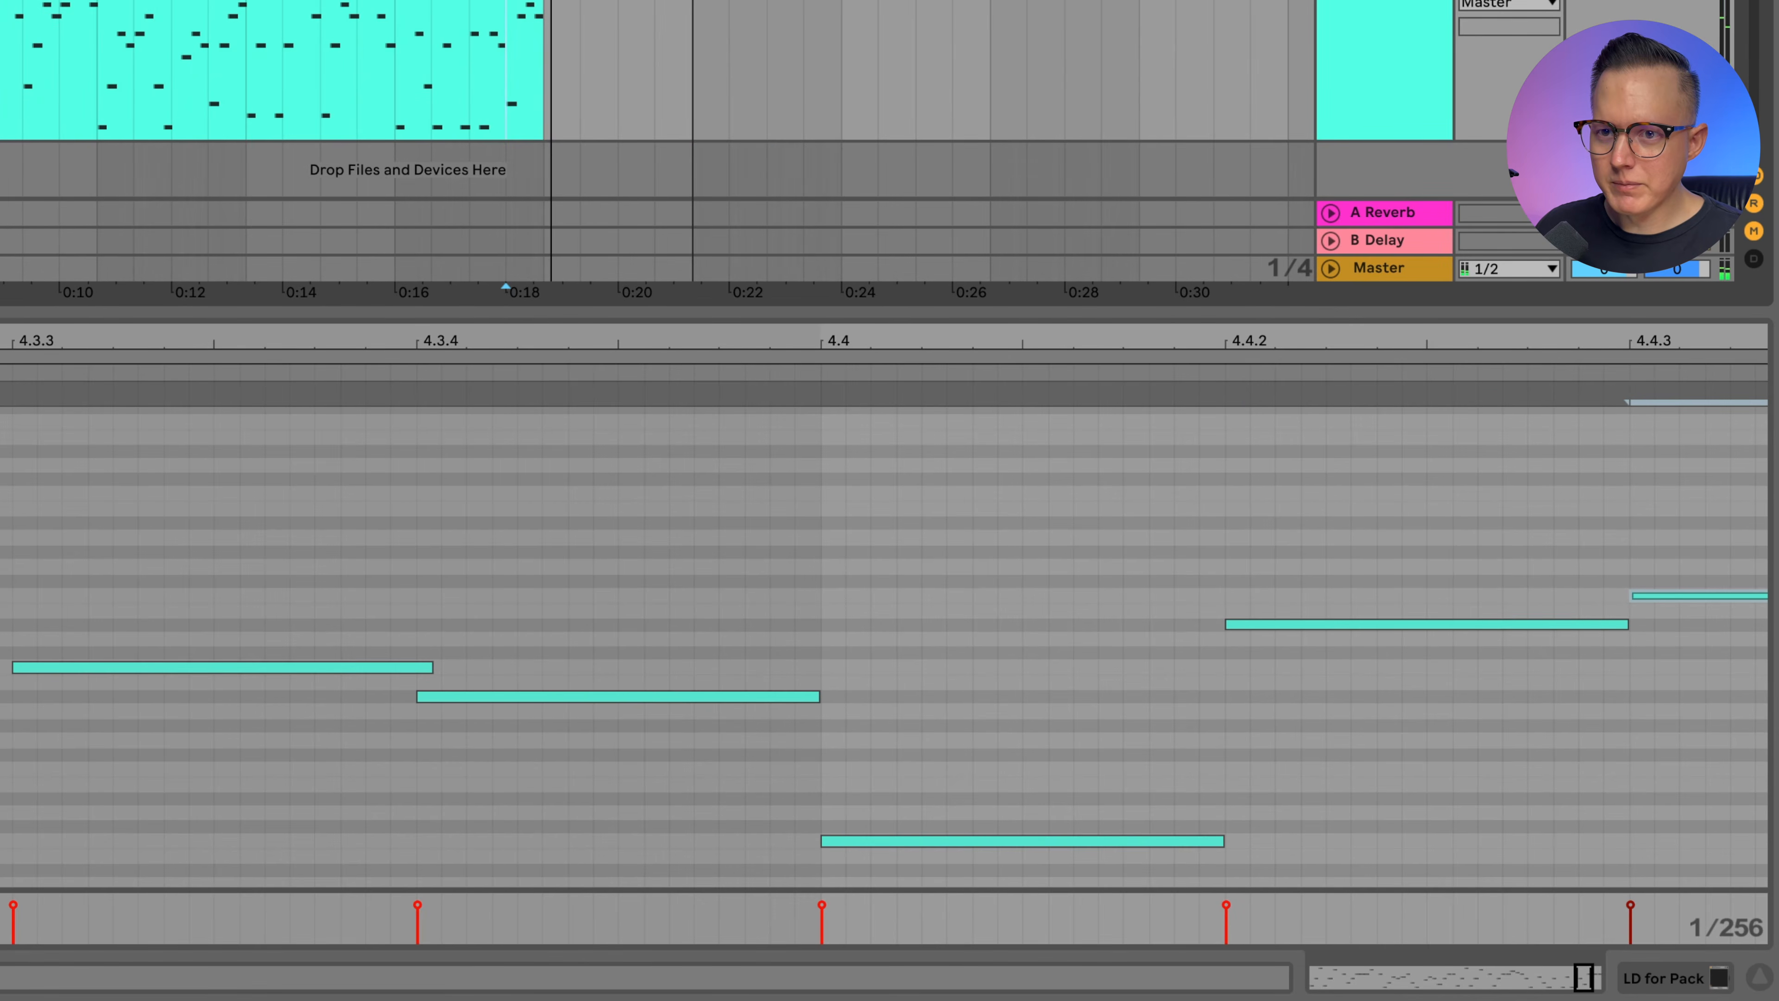
key(space)
Enlarge the note editor to show the whole SY Fireflies_90 melody and audition it
double_click(43, 2)
drag(44, 315, 66, 16)
click(69, 397)
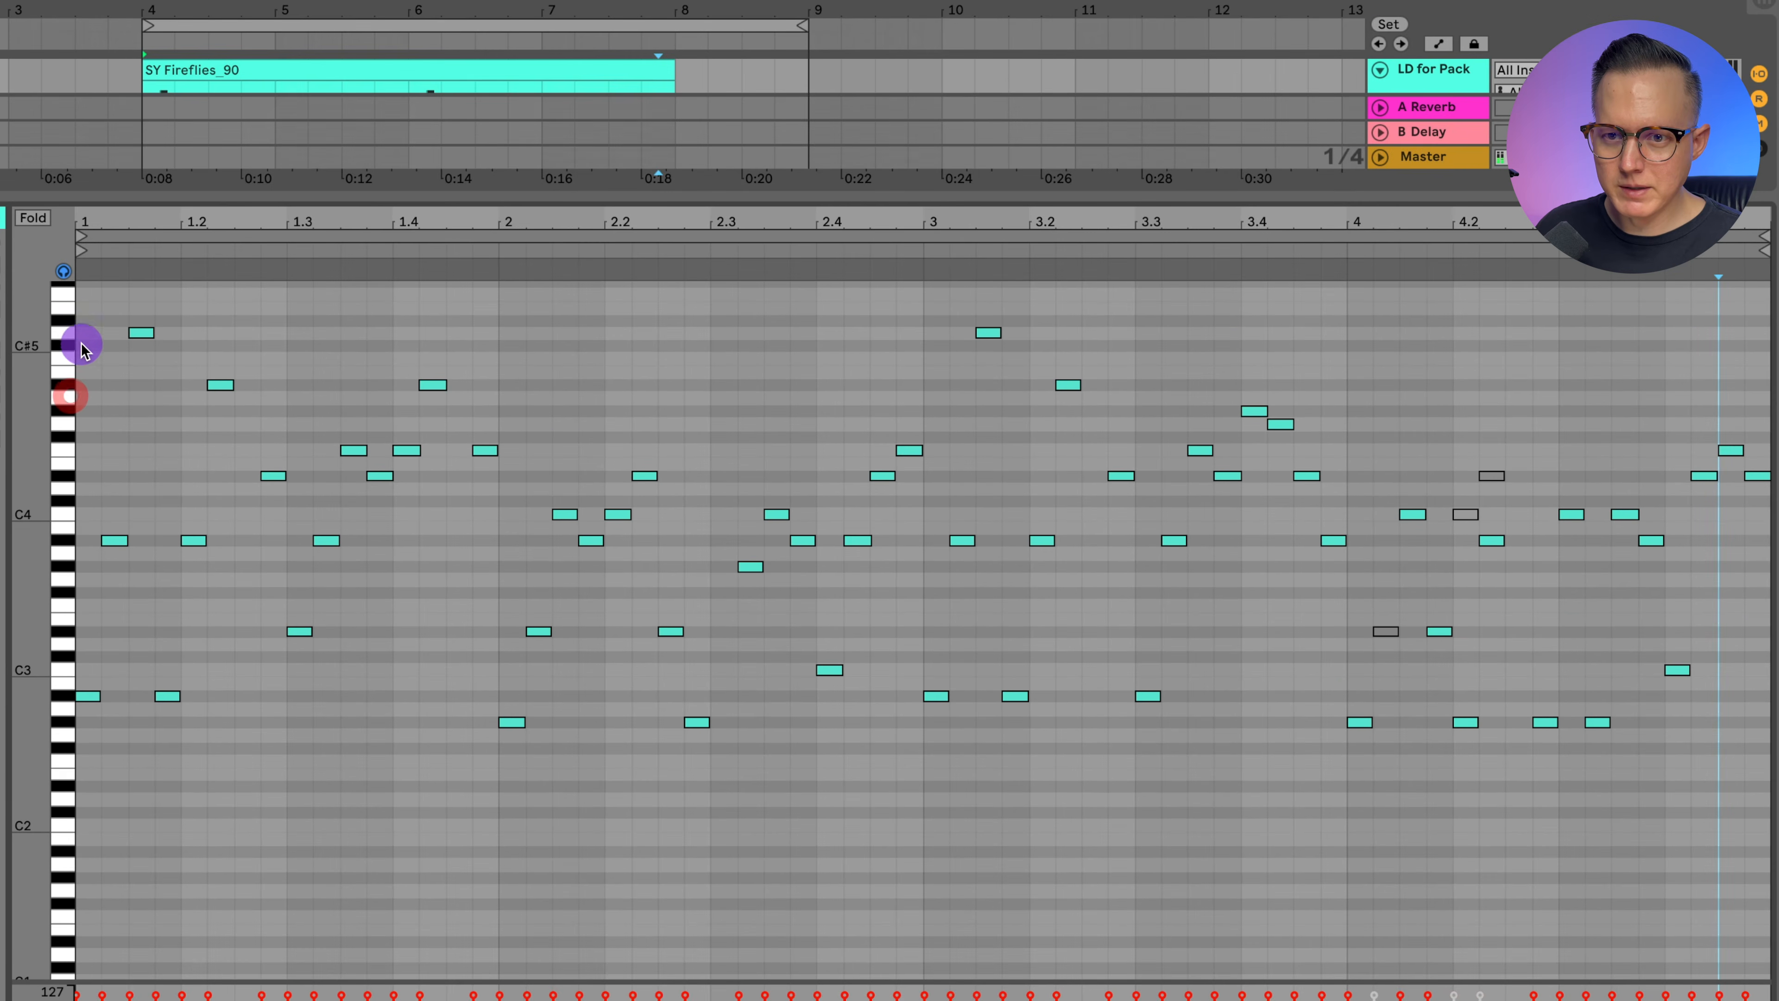
key(space)
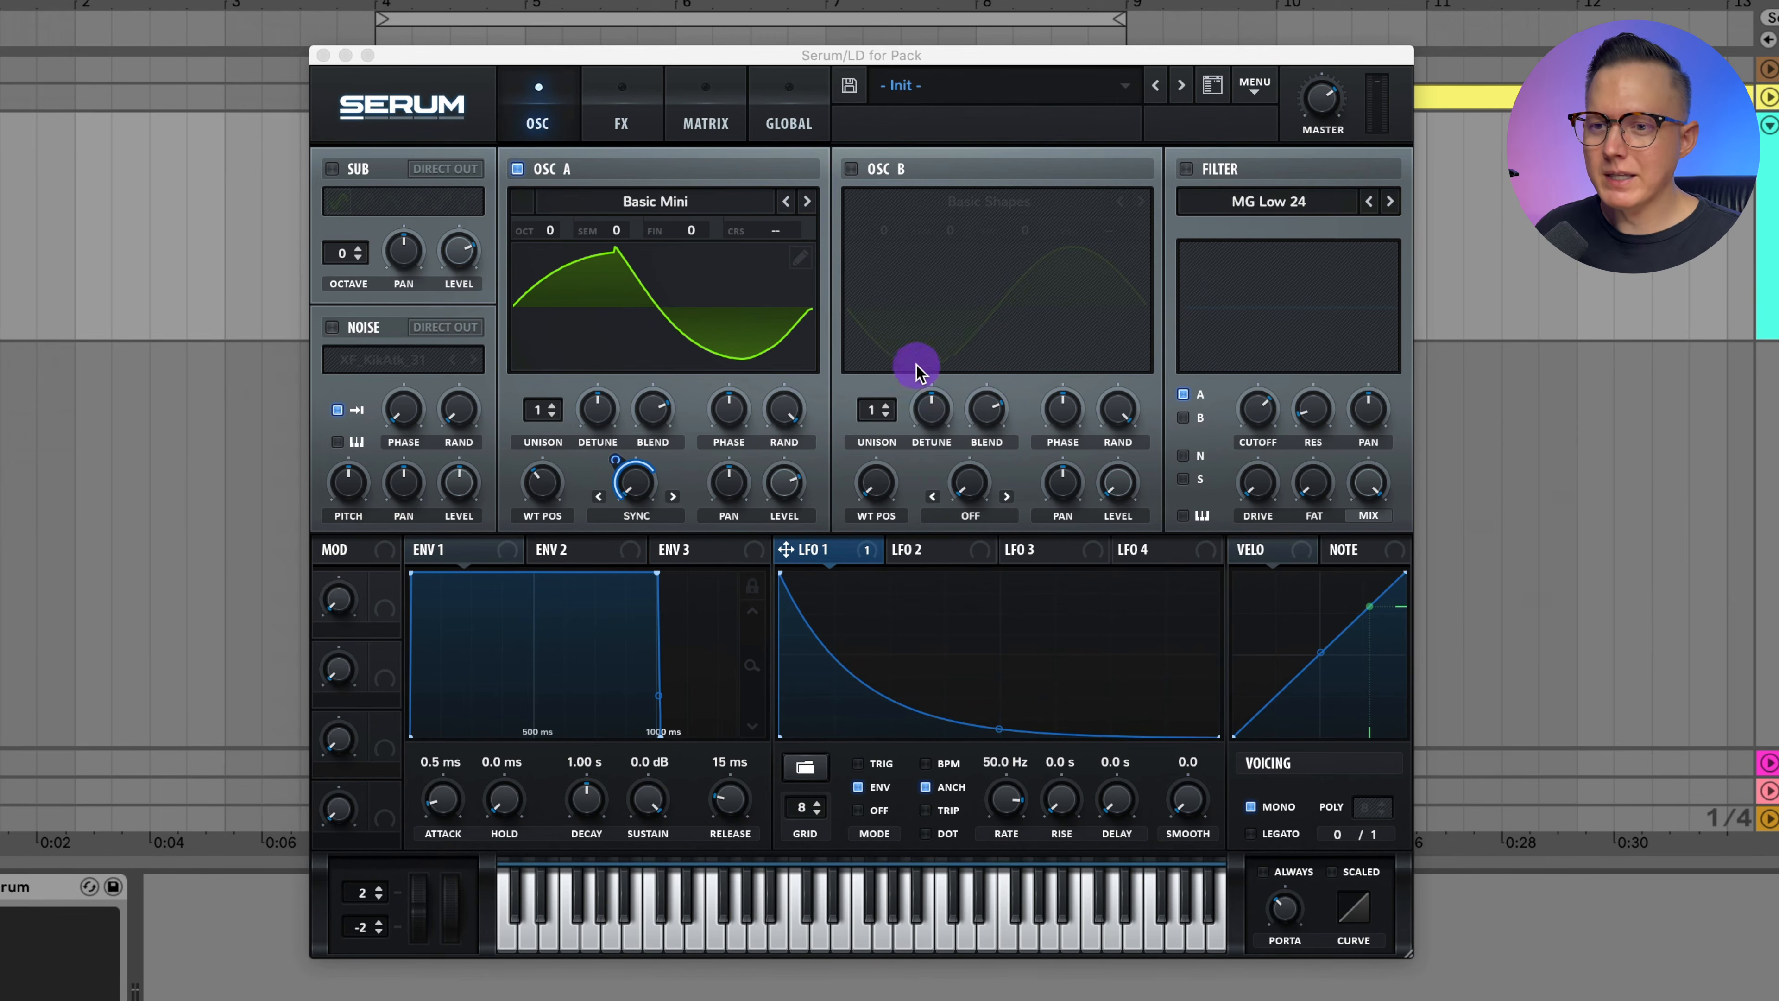
Try the Basic Mg wavetable in oscillator A, switch back to Basic Mini and raise its wavetable position again
click(657, 205)
mouse_move(660, 227)
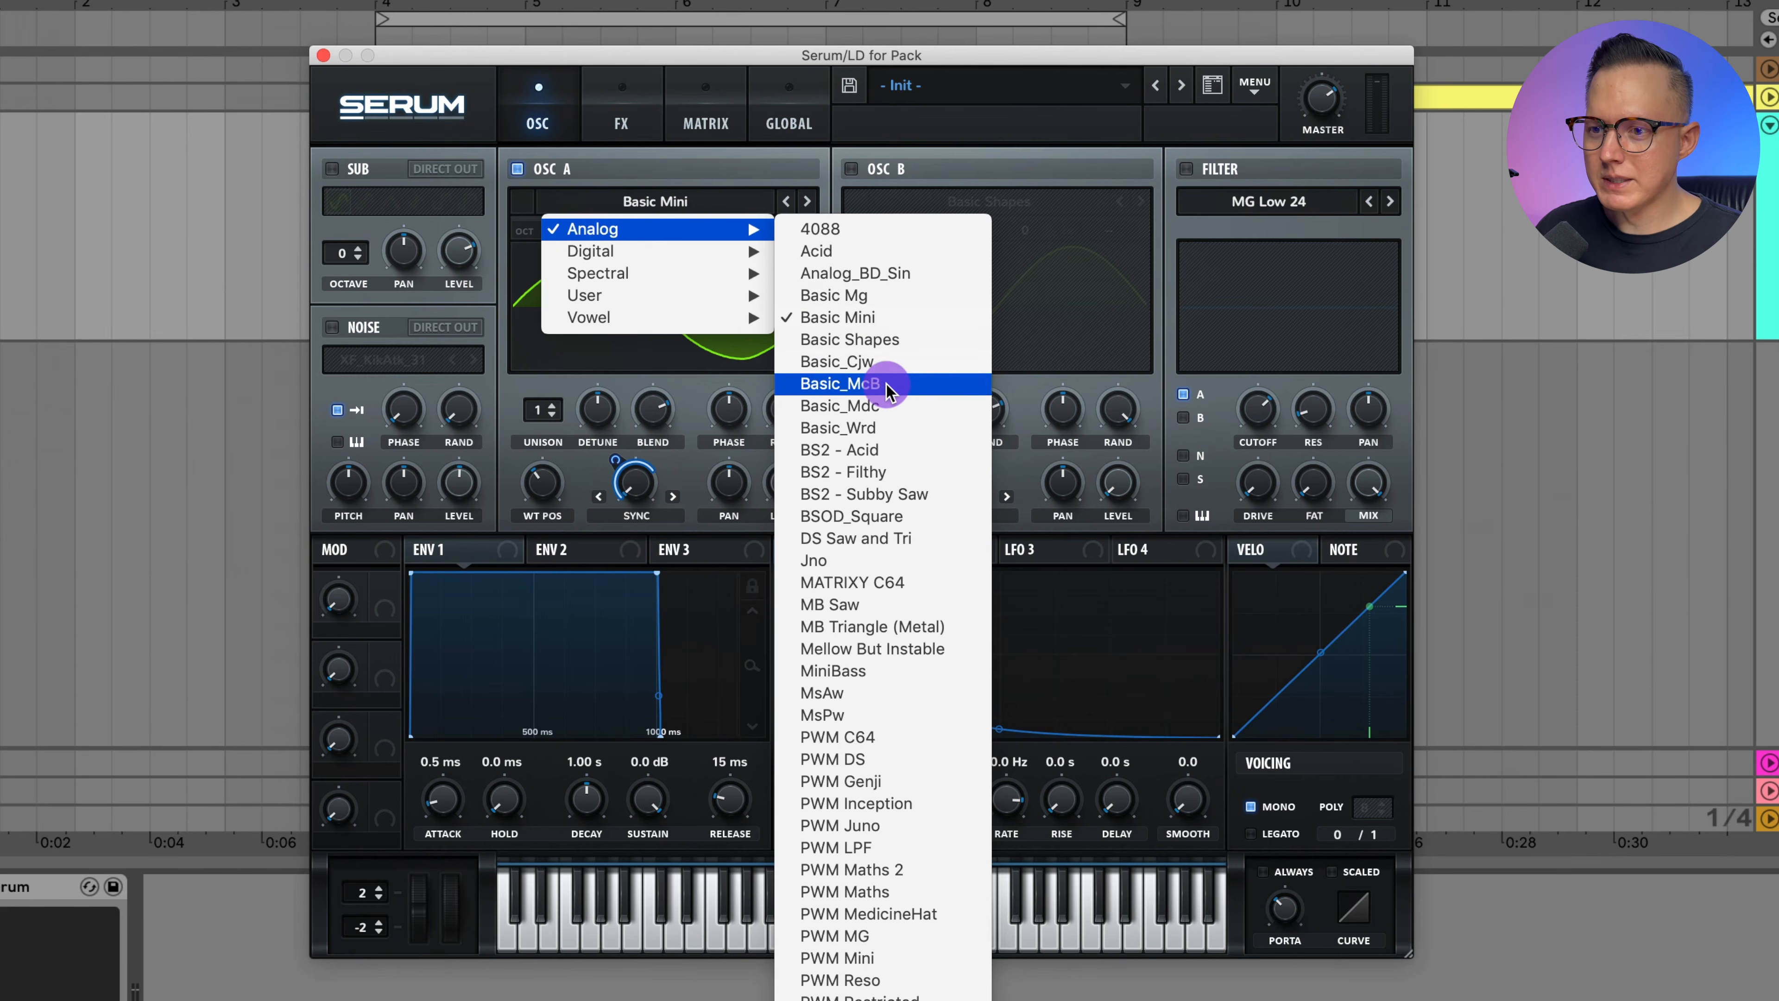
click(869, 295)
mouse_move(536, 494)
mouse_down()
mouse_move(548, 469)
mouse_move(568, 643)
mouse_move(540, 521)
mouse_move(530, 704)
mouse_move(555, 570)
mouse_up()
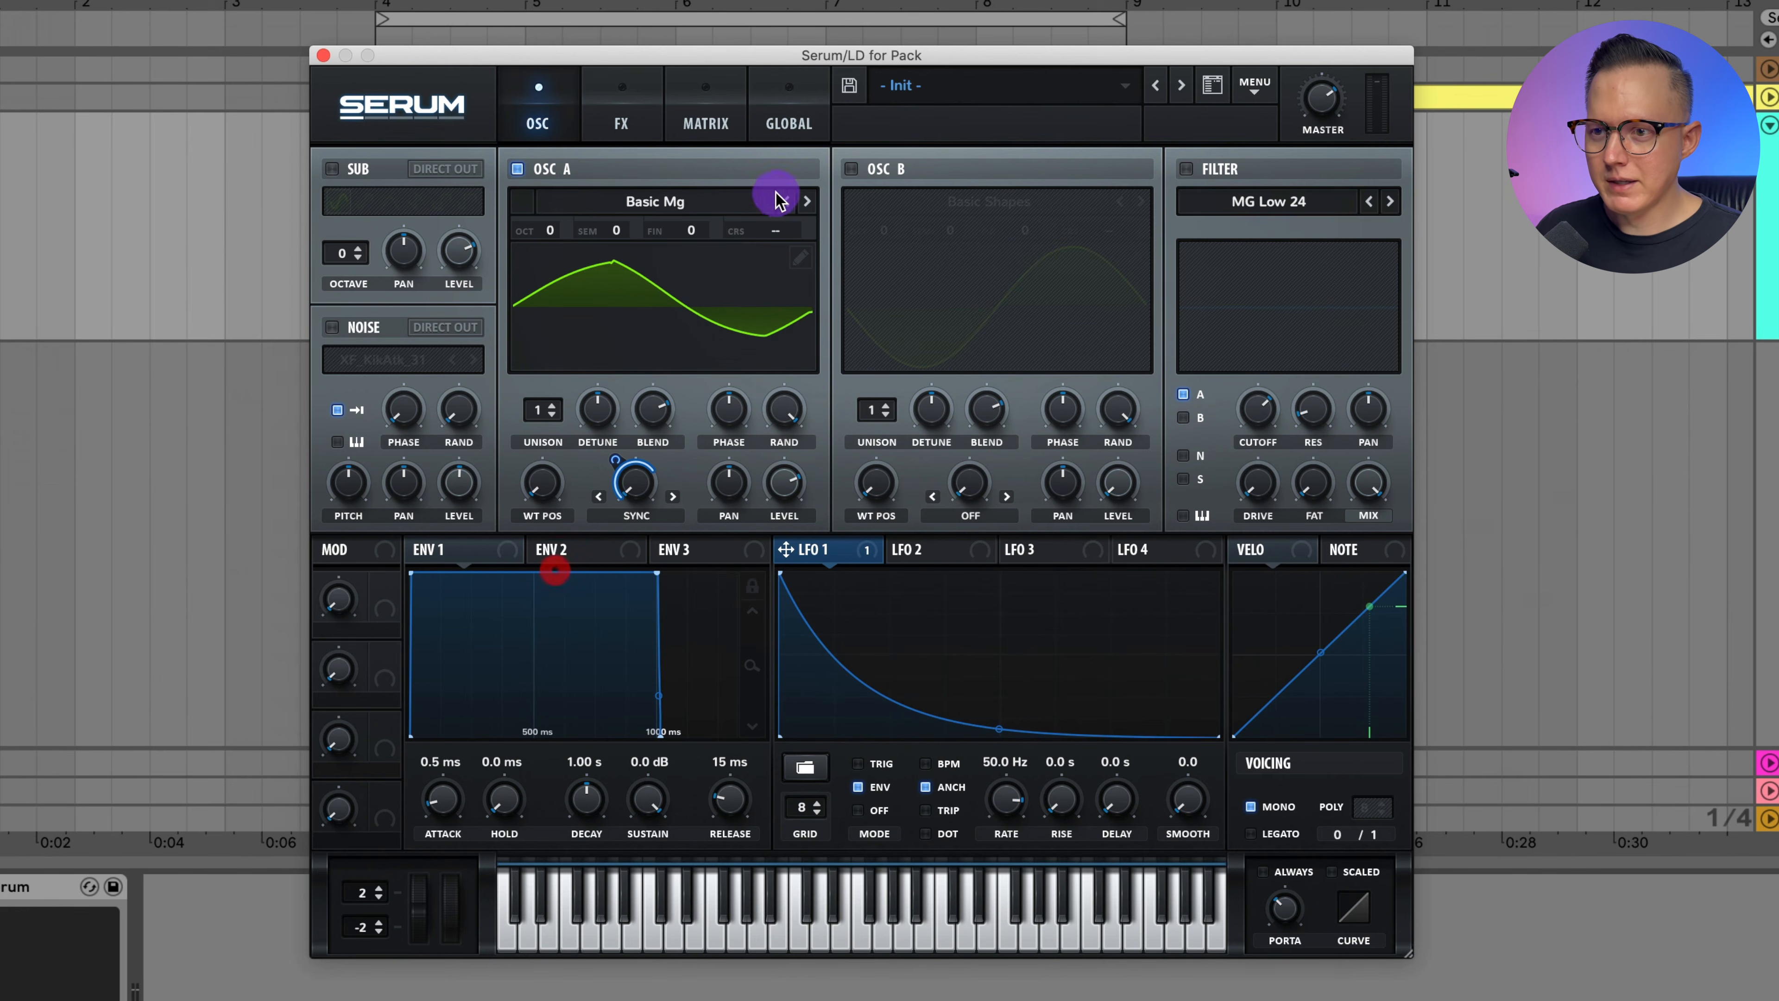
click(807, 202)
drag(543, 487, 573, 424)
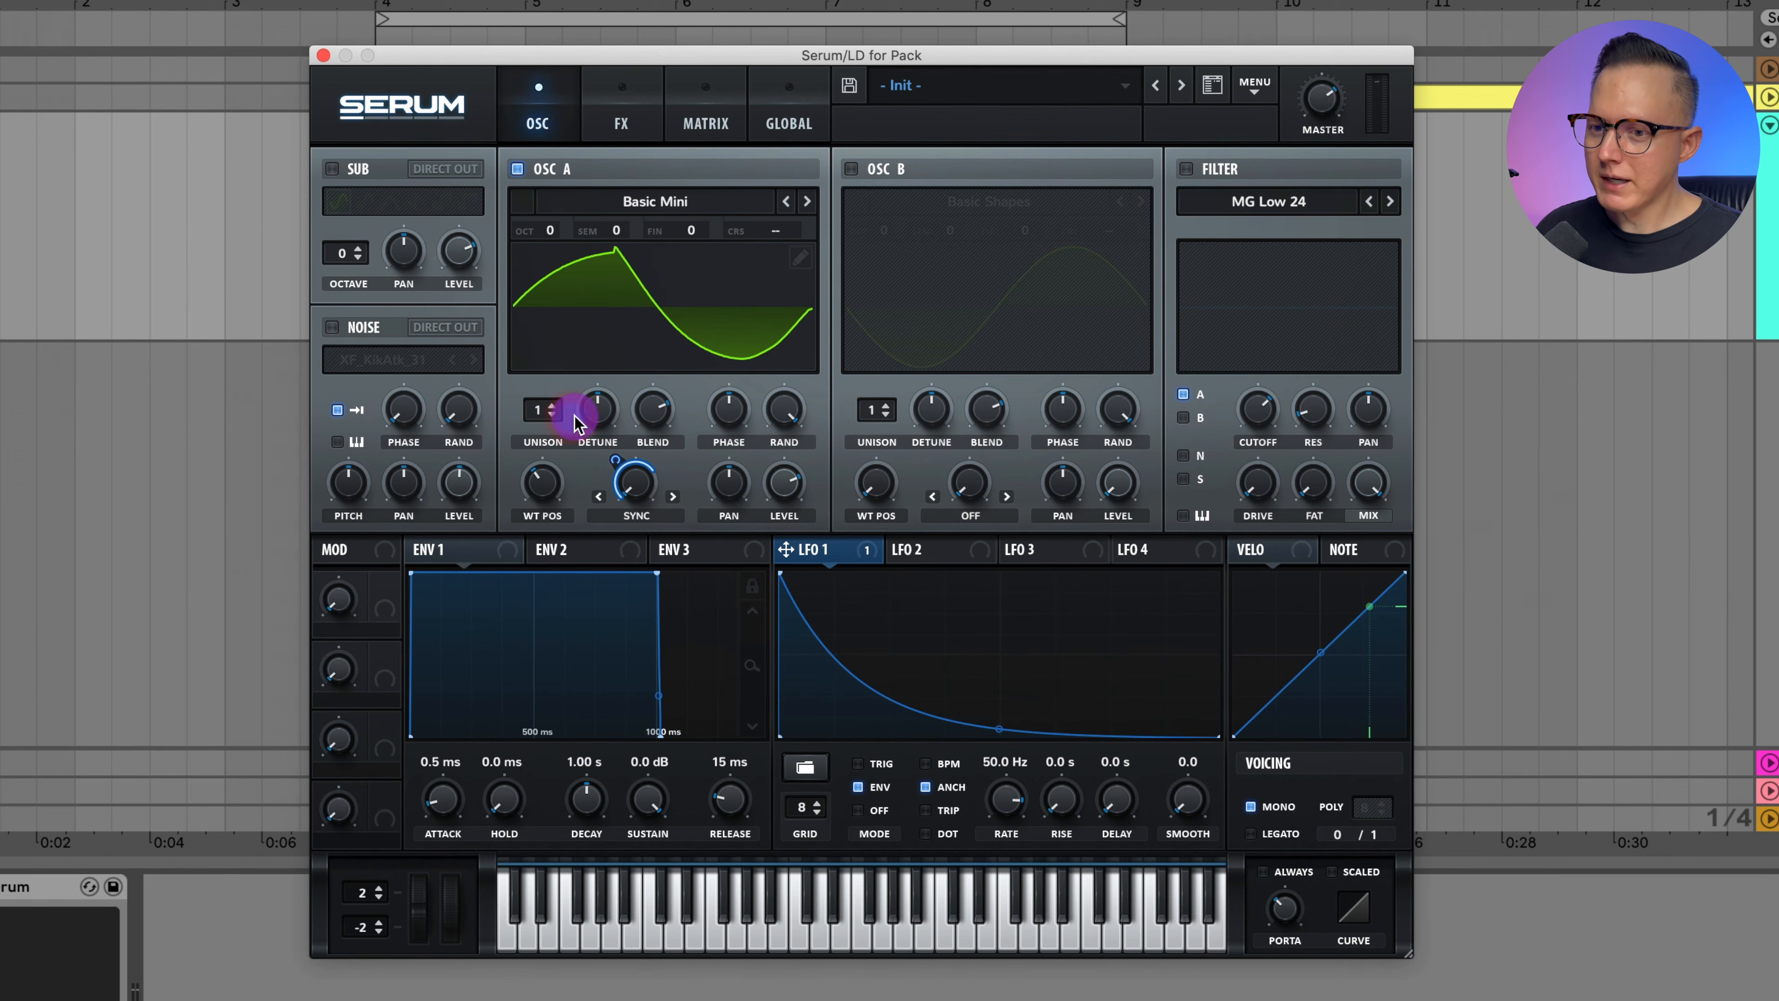